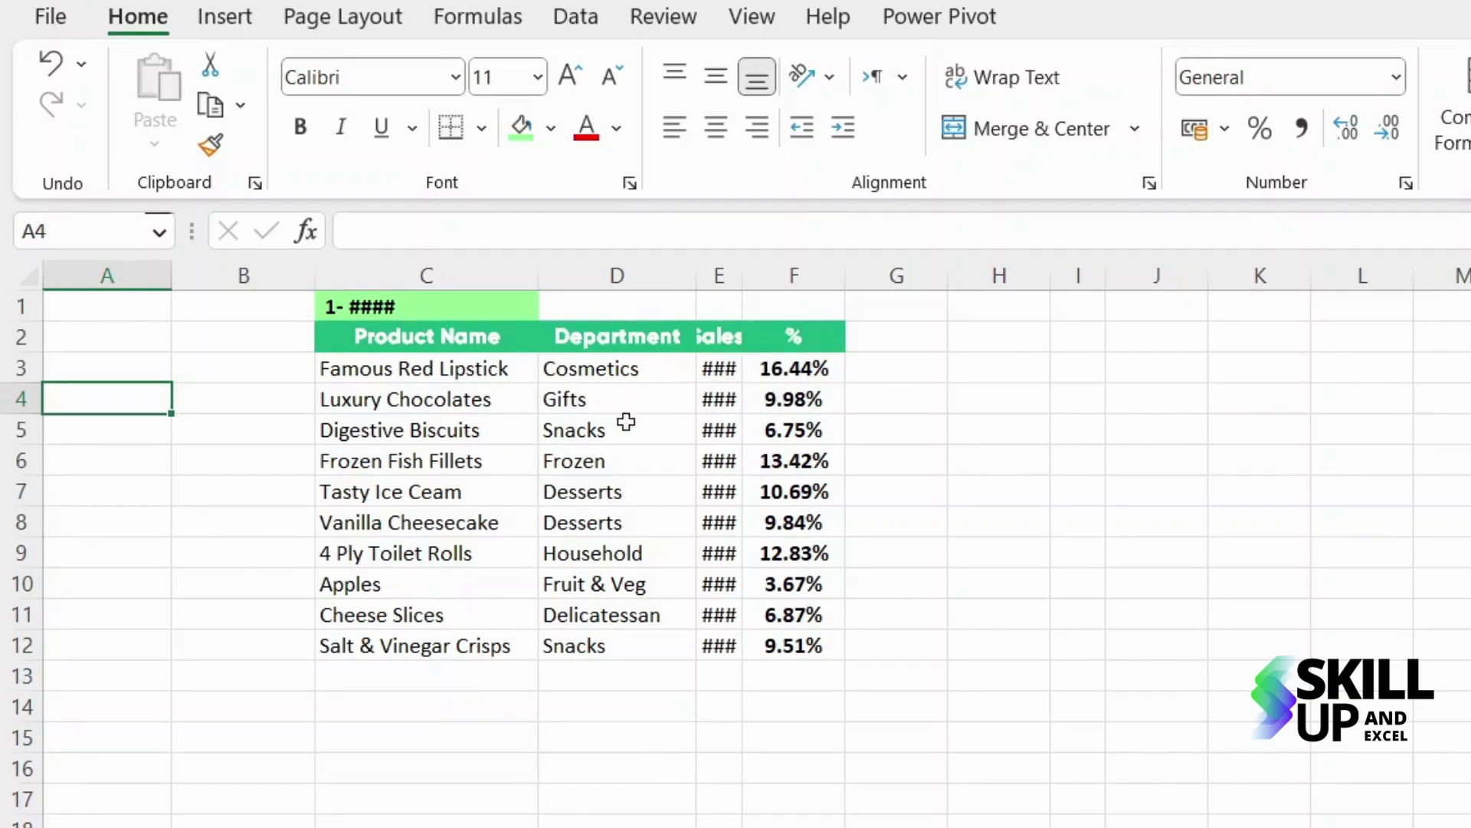
Check a #### cell in the Sales column, then AutoFit column E so the sales figures display in full.
click(722, 369)
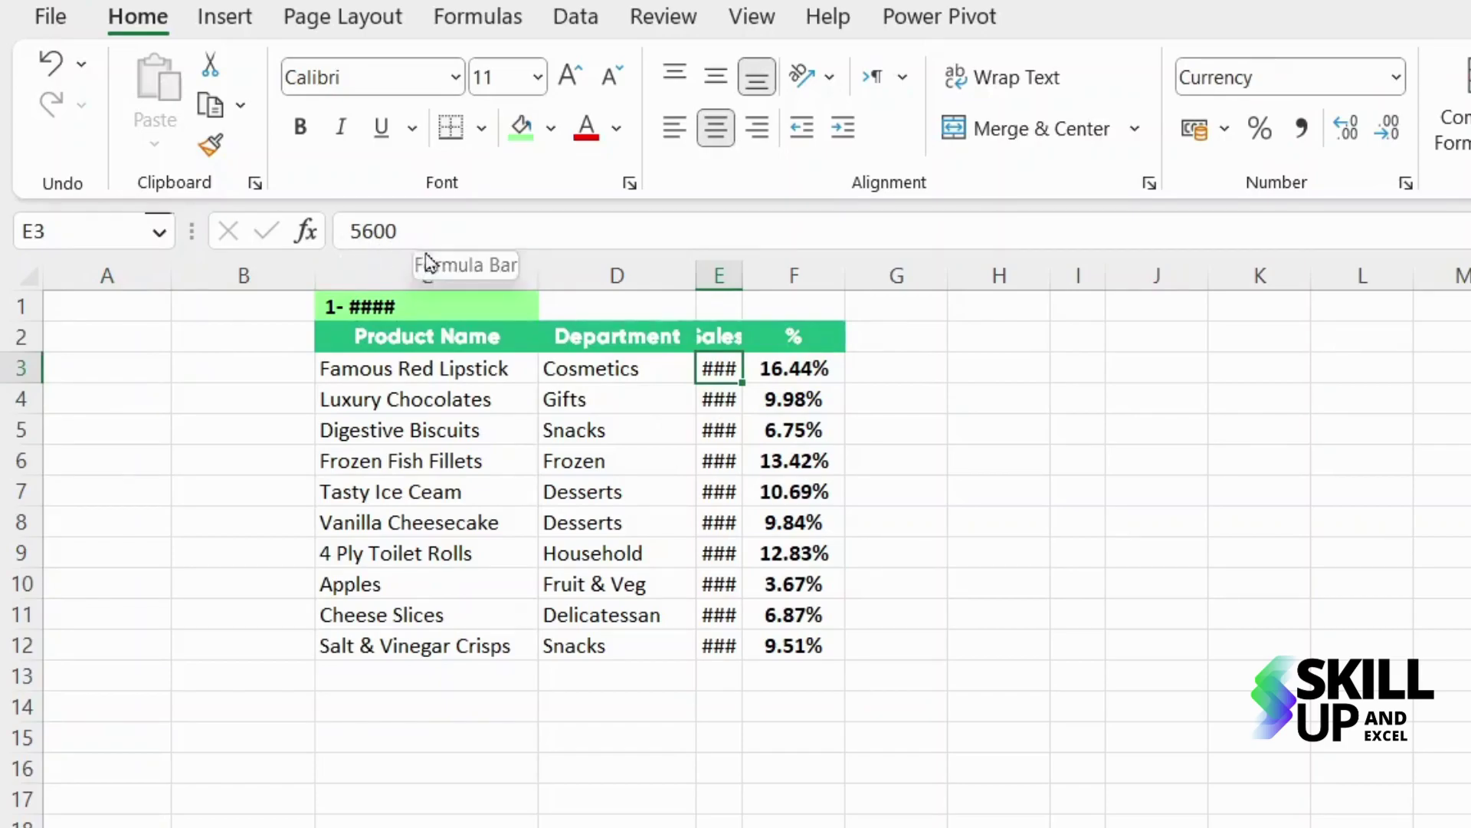
double_click(738, 276)
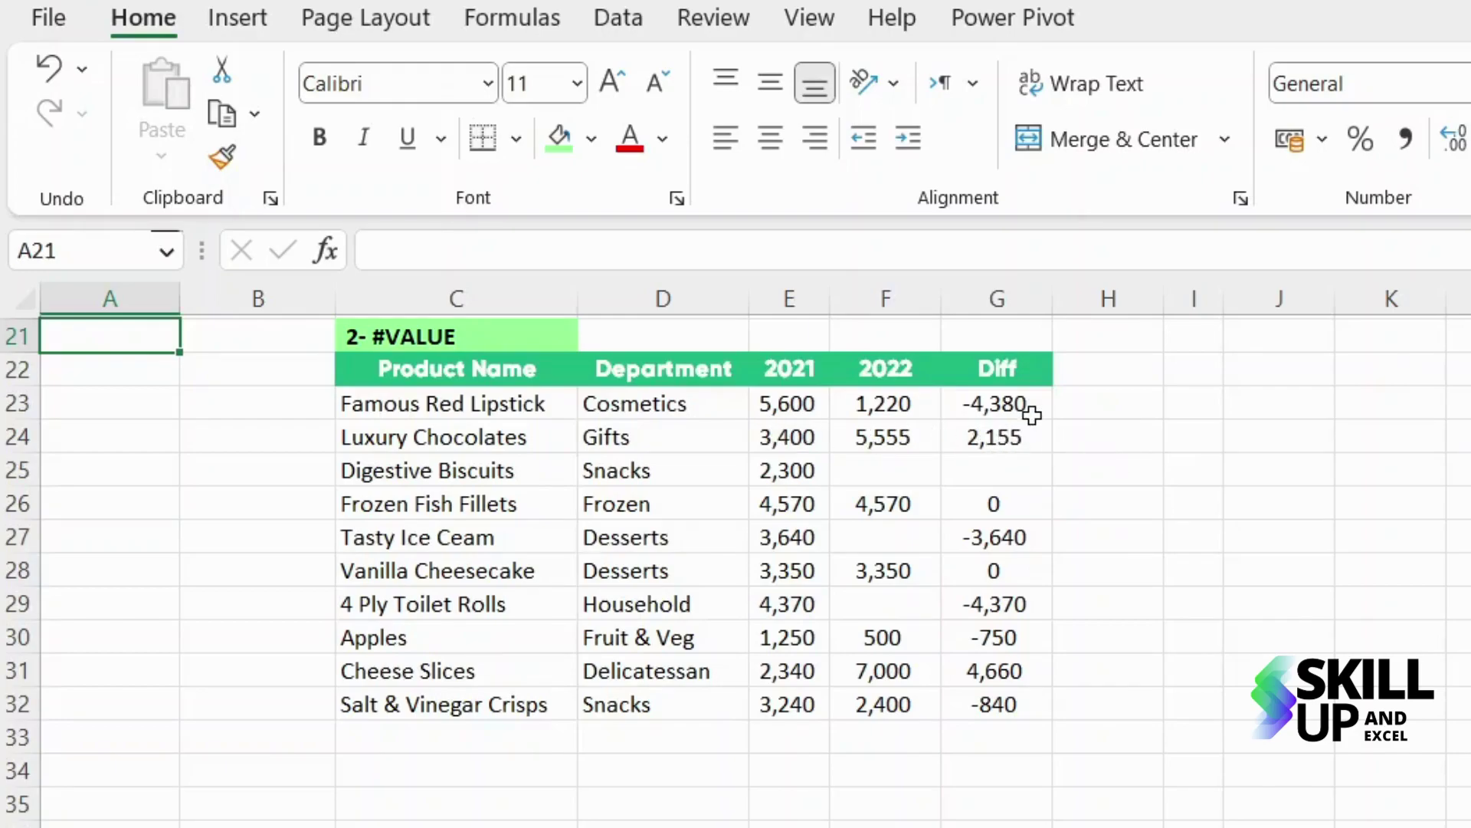
Fill the Diff formula from G24 down to G25, then clear F25 so Digestive Biscuits shows -2,300.
click(1027, 414)
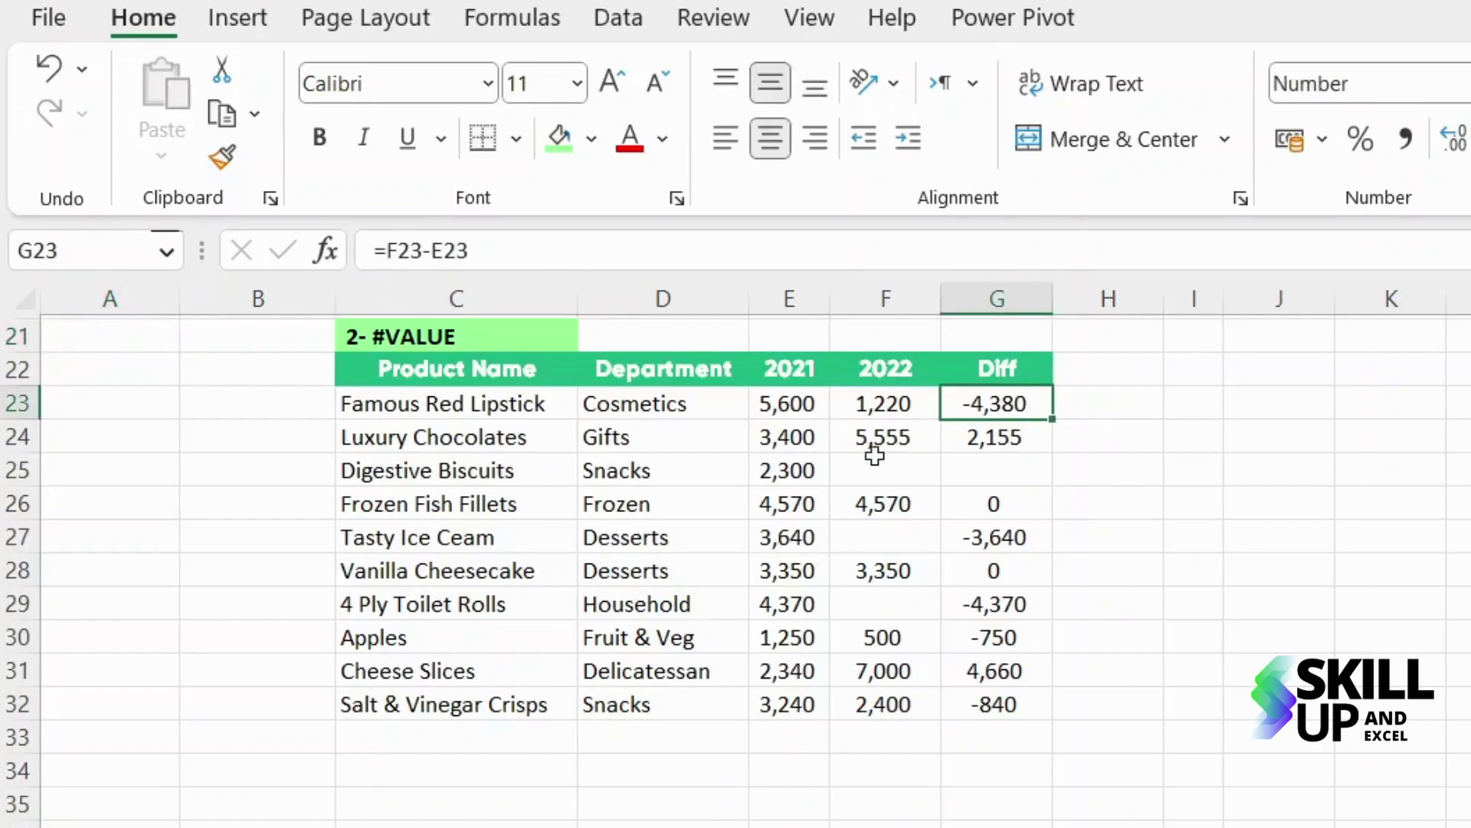
click(1012, 449)
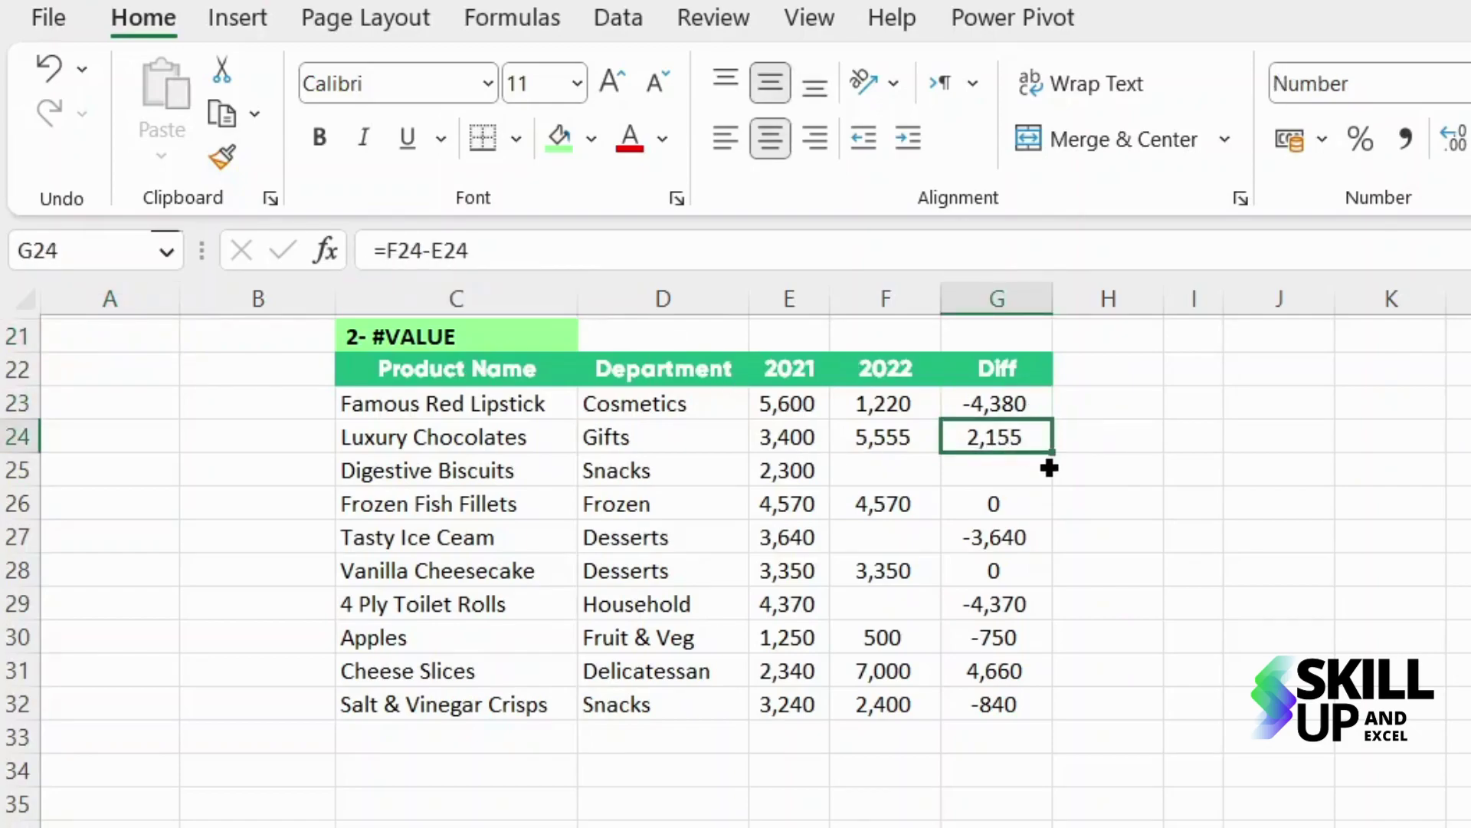
drag(1050, 457, 1048, 481)
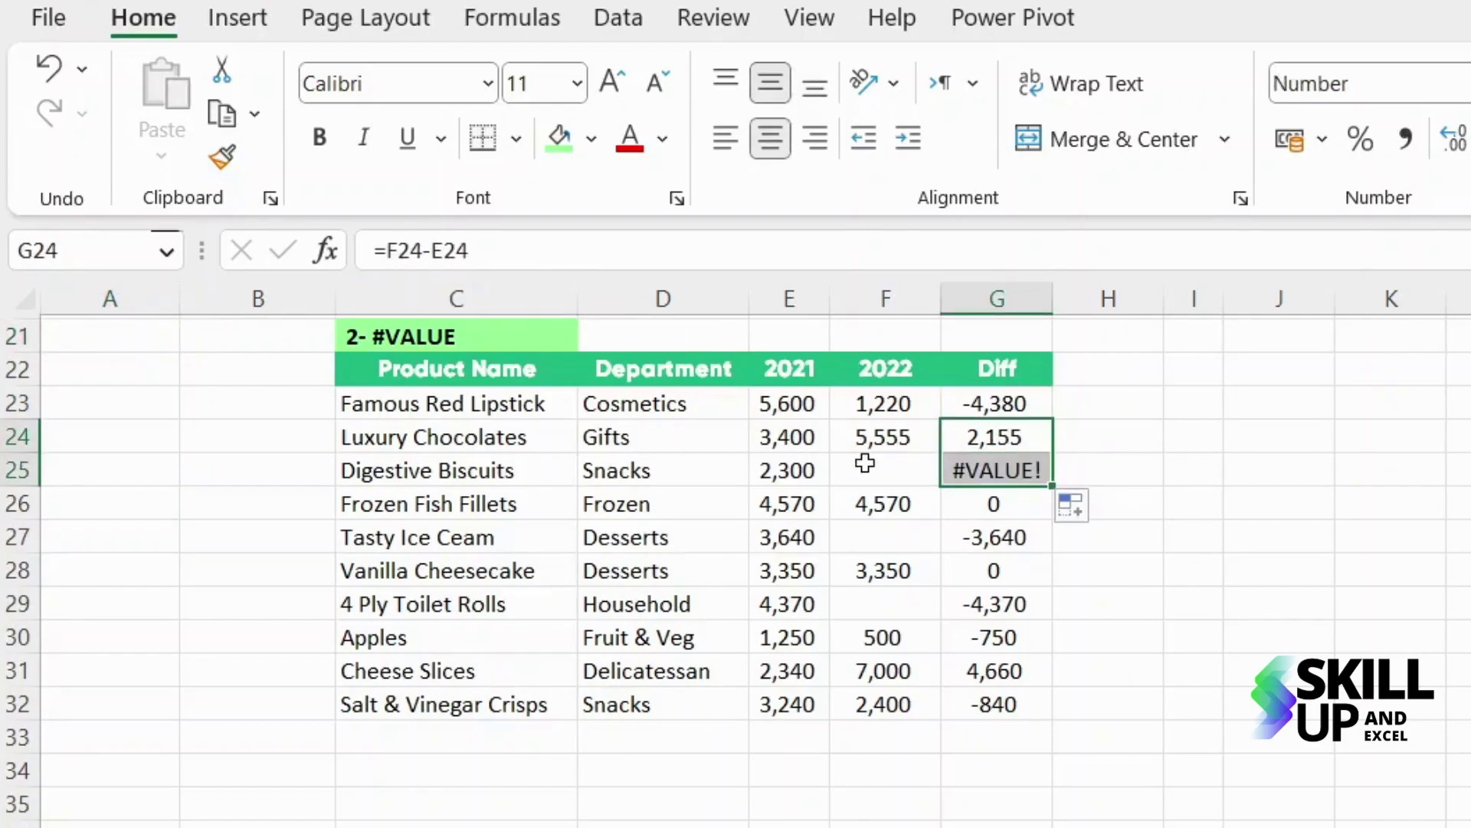
click(993, 479)
click(848, 468)
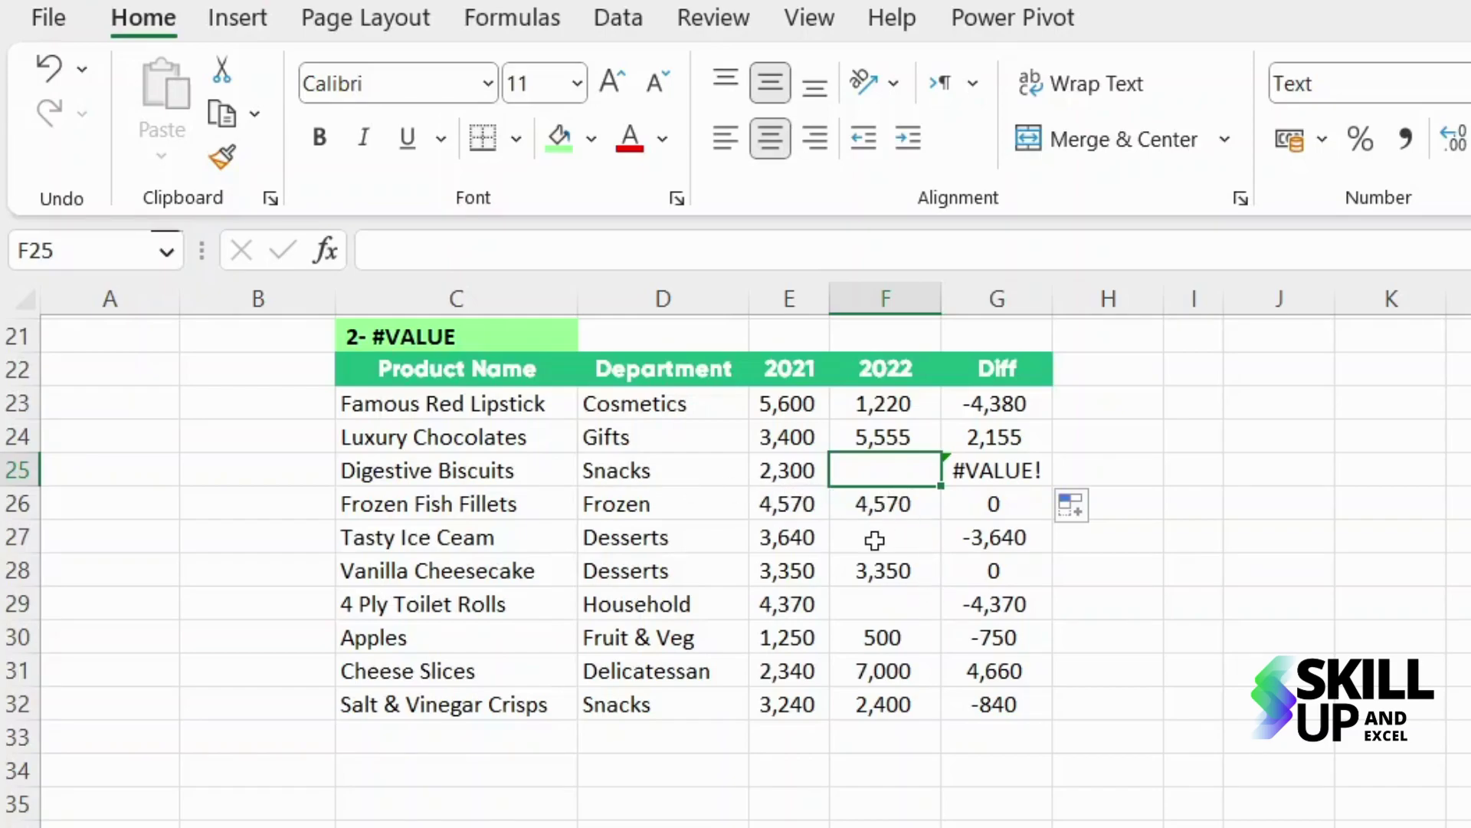
key(Delete)
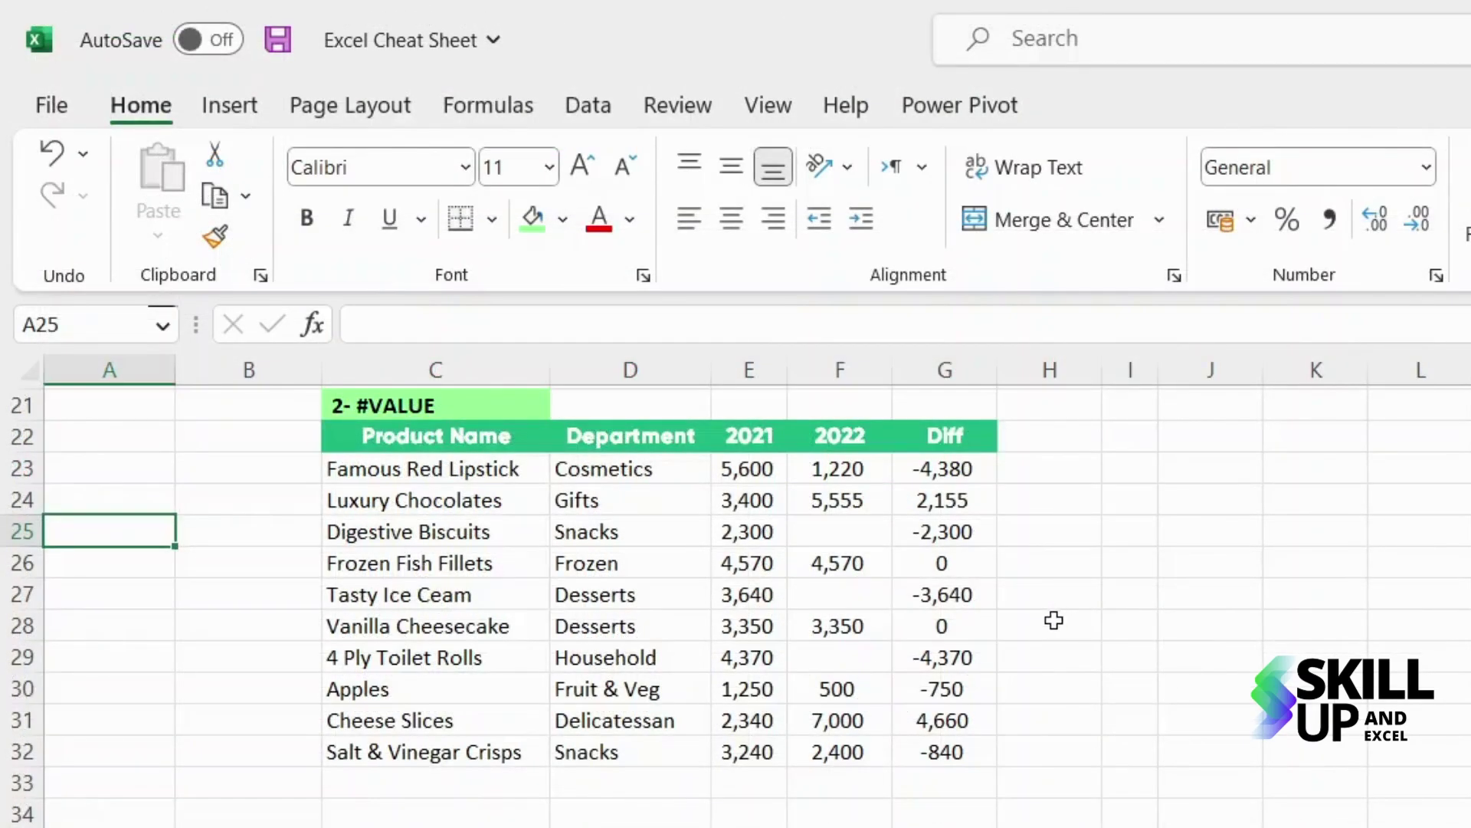
Enter 'Text' in F25, making G25 show #VALUE!
click(841, 538)
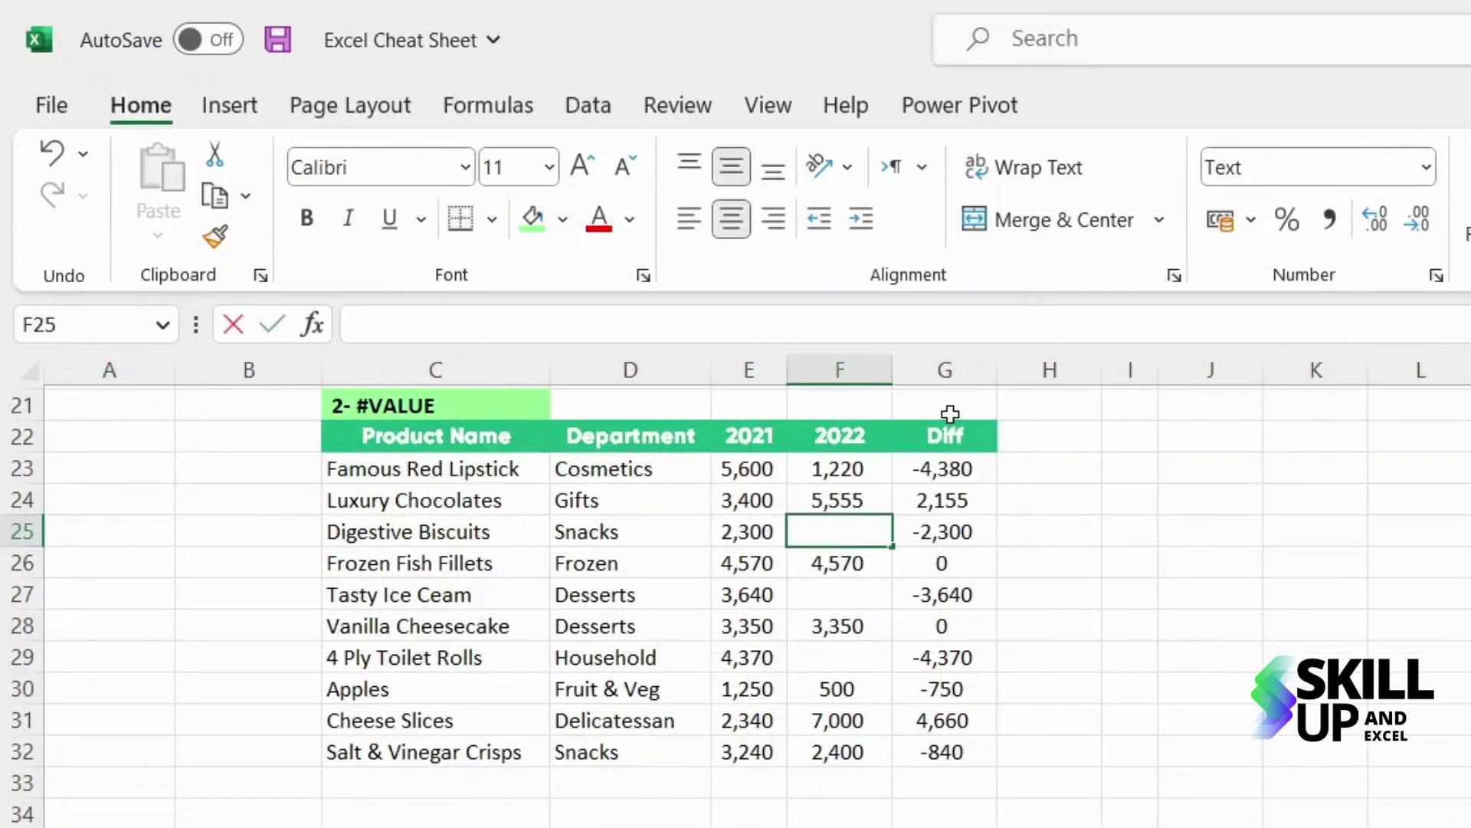
text(Text)
key(Return)
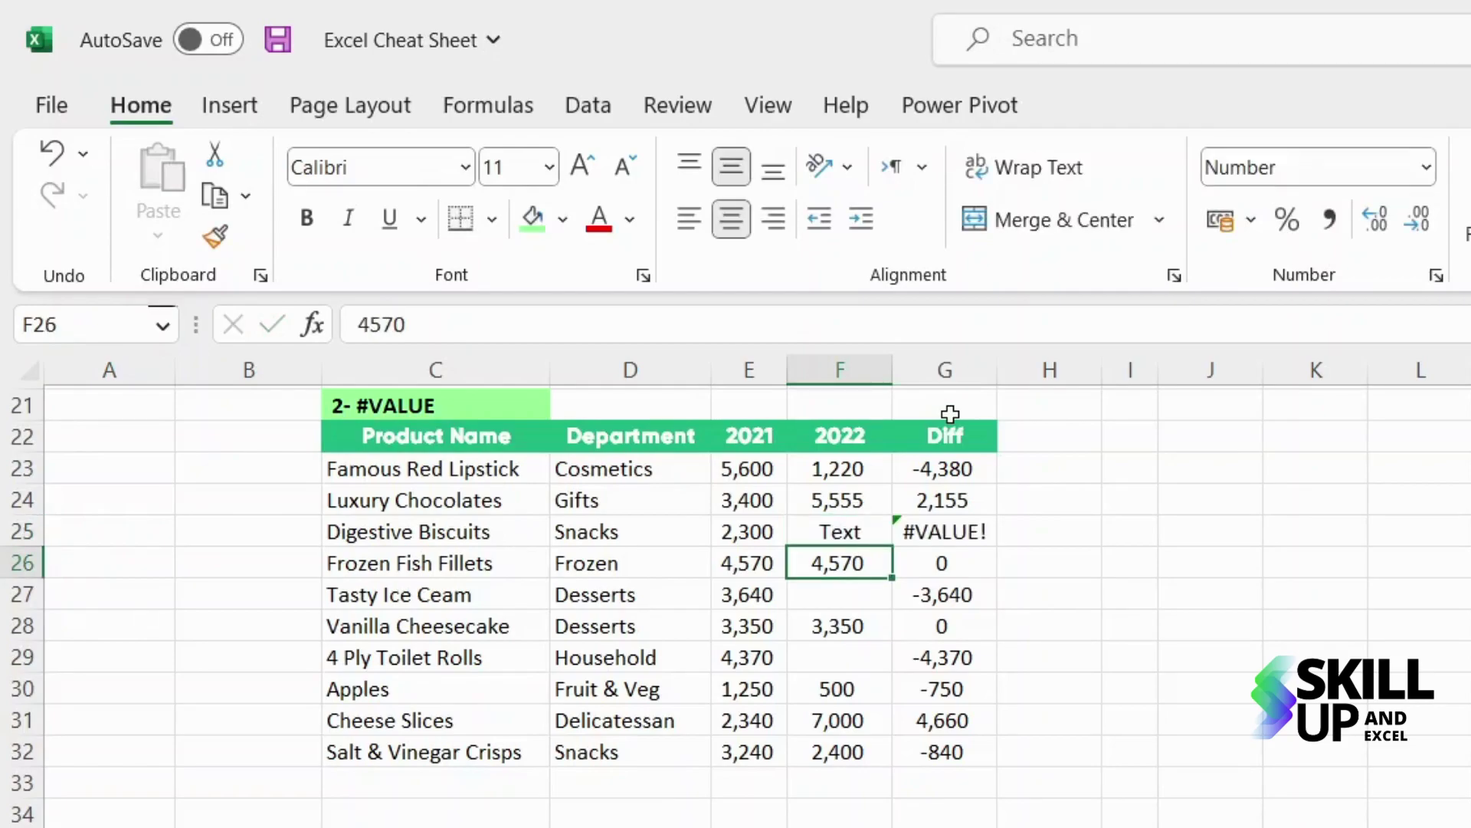
key(Up)
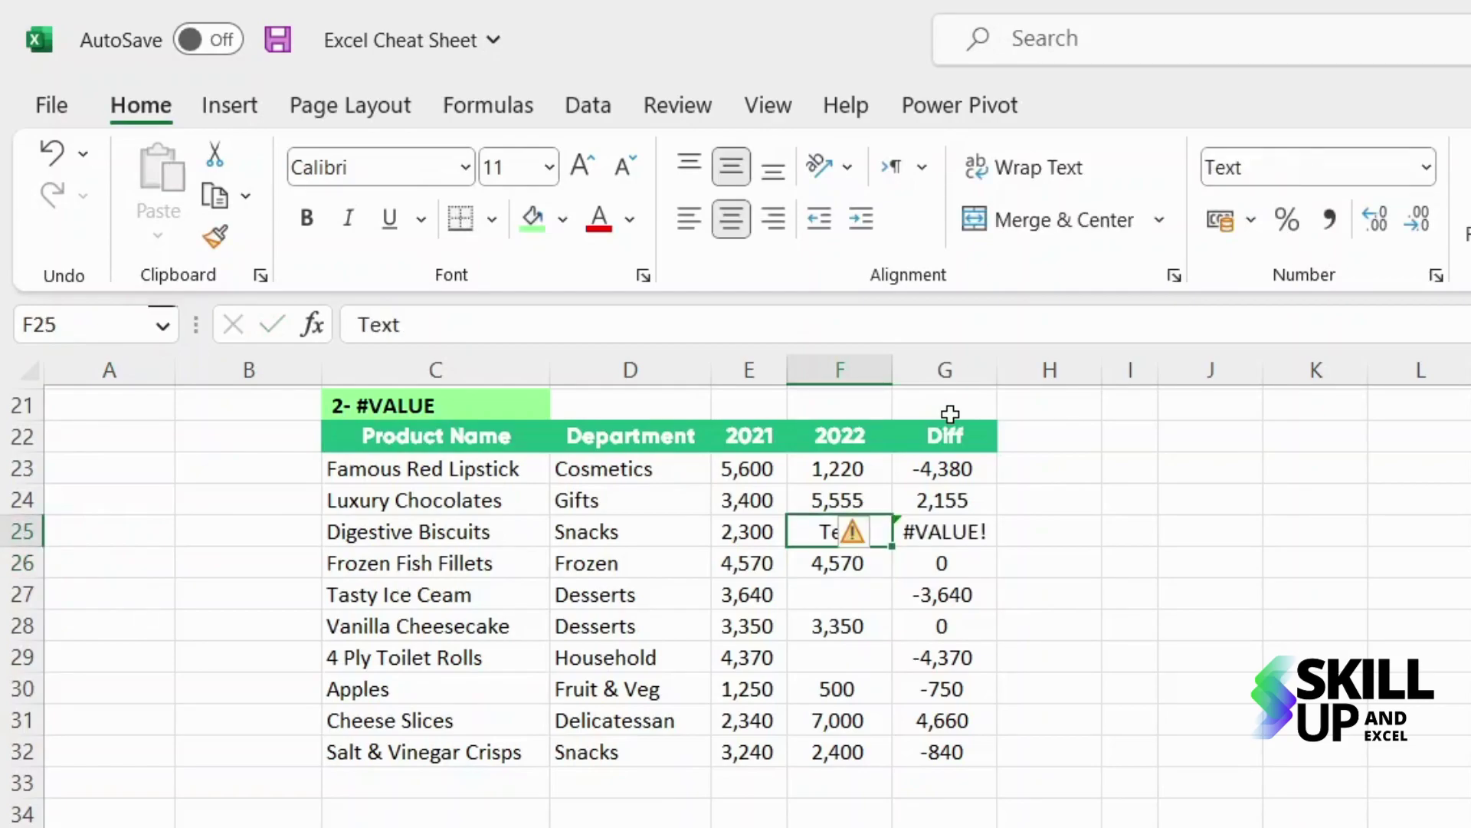
key(Right)
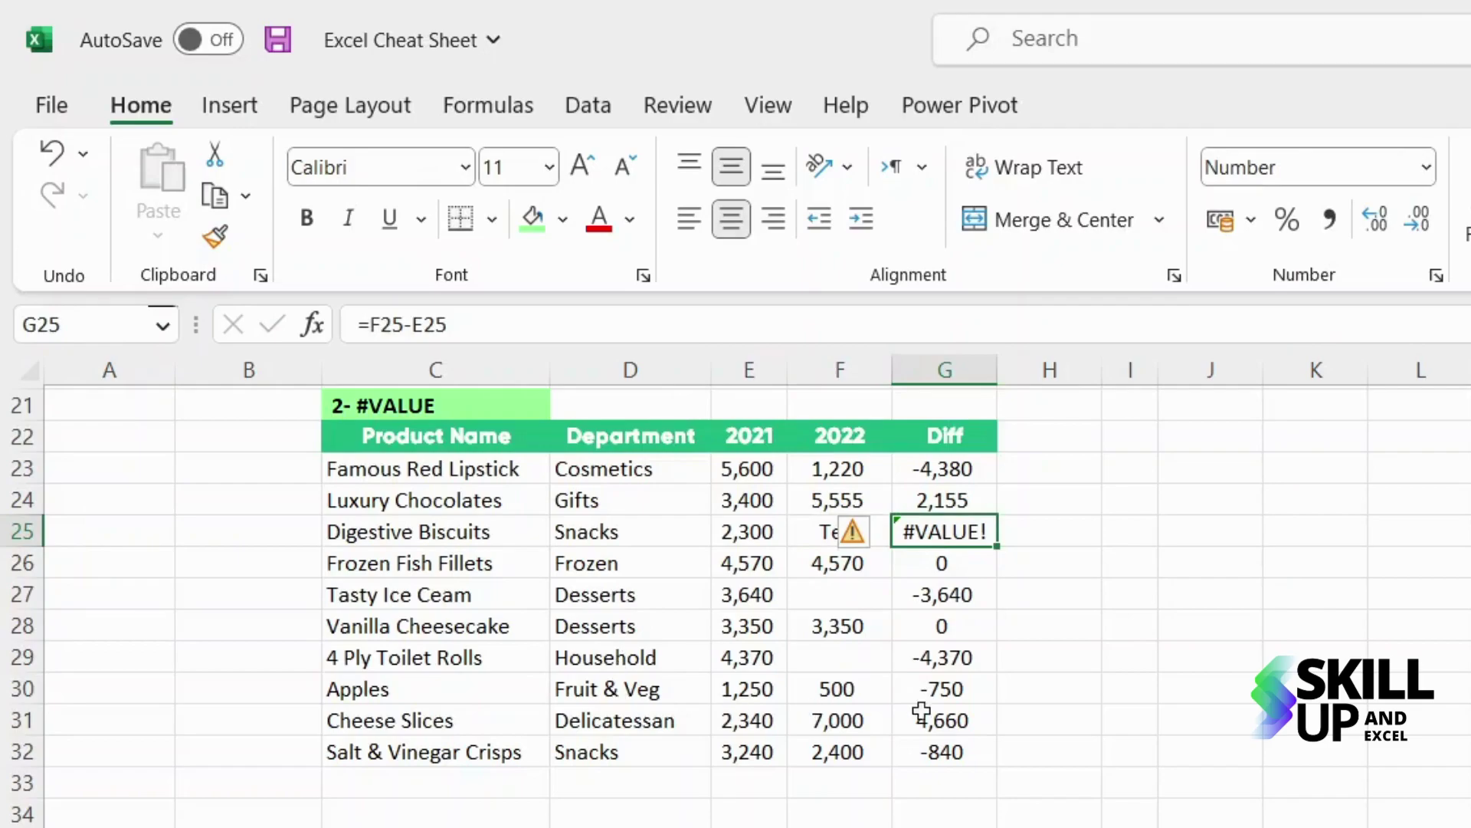
click(1036, 726)
Change G25 to =SUM(F25)-E25 and fill it down to G29.
click(957, 536)
click(369, 328)
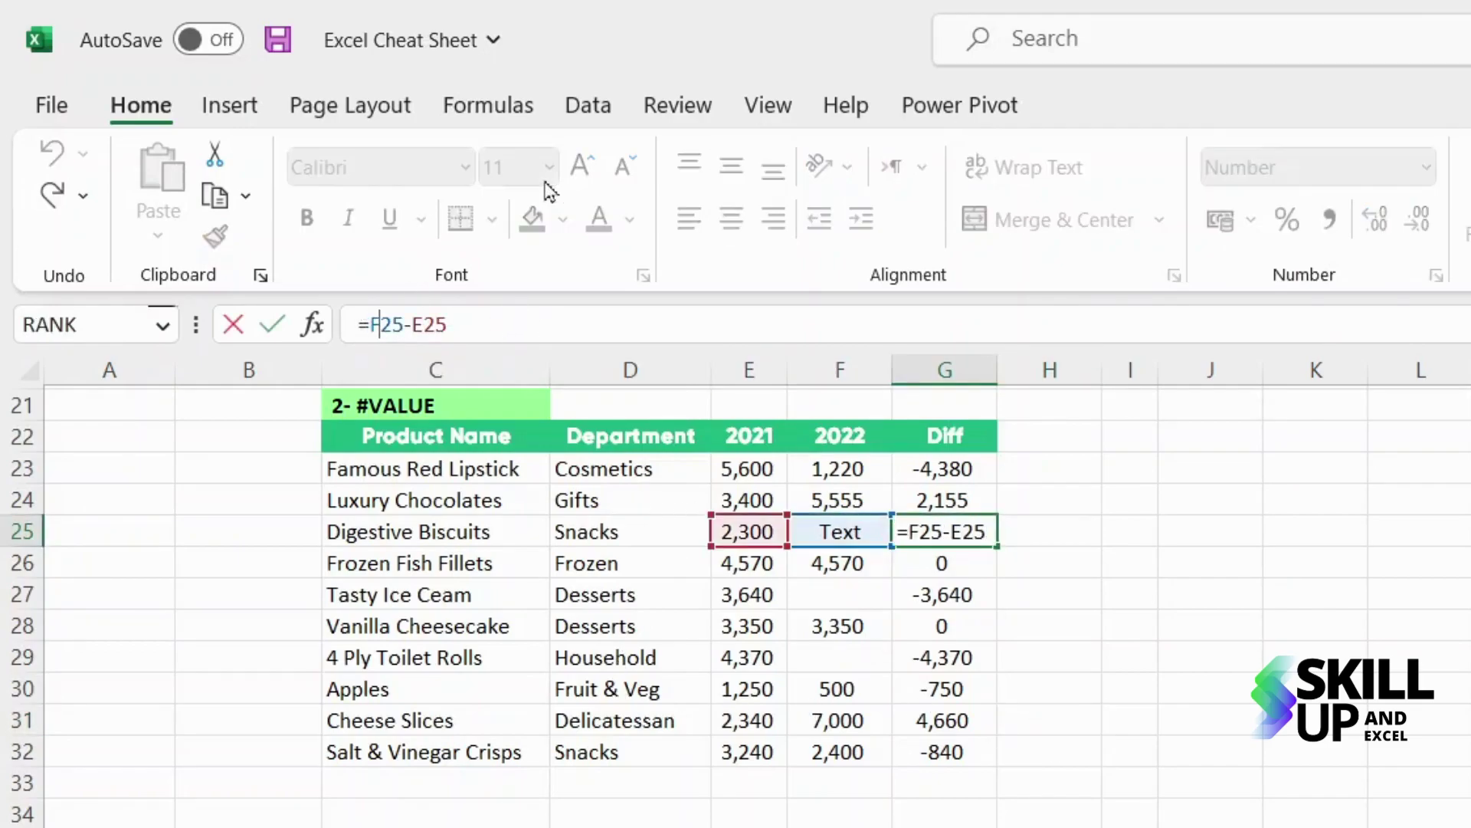
text(sum(F25)
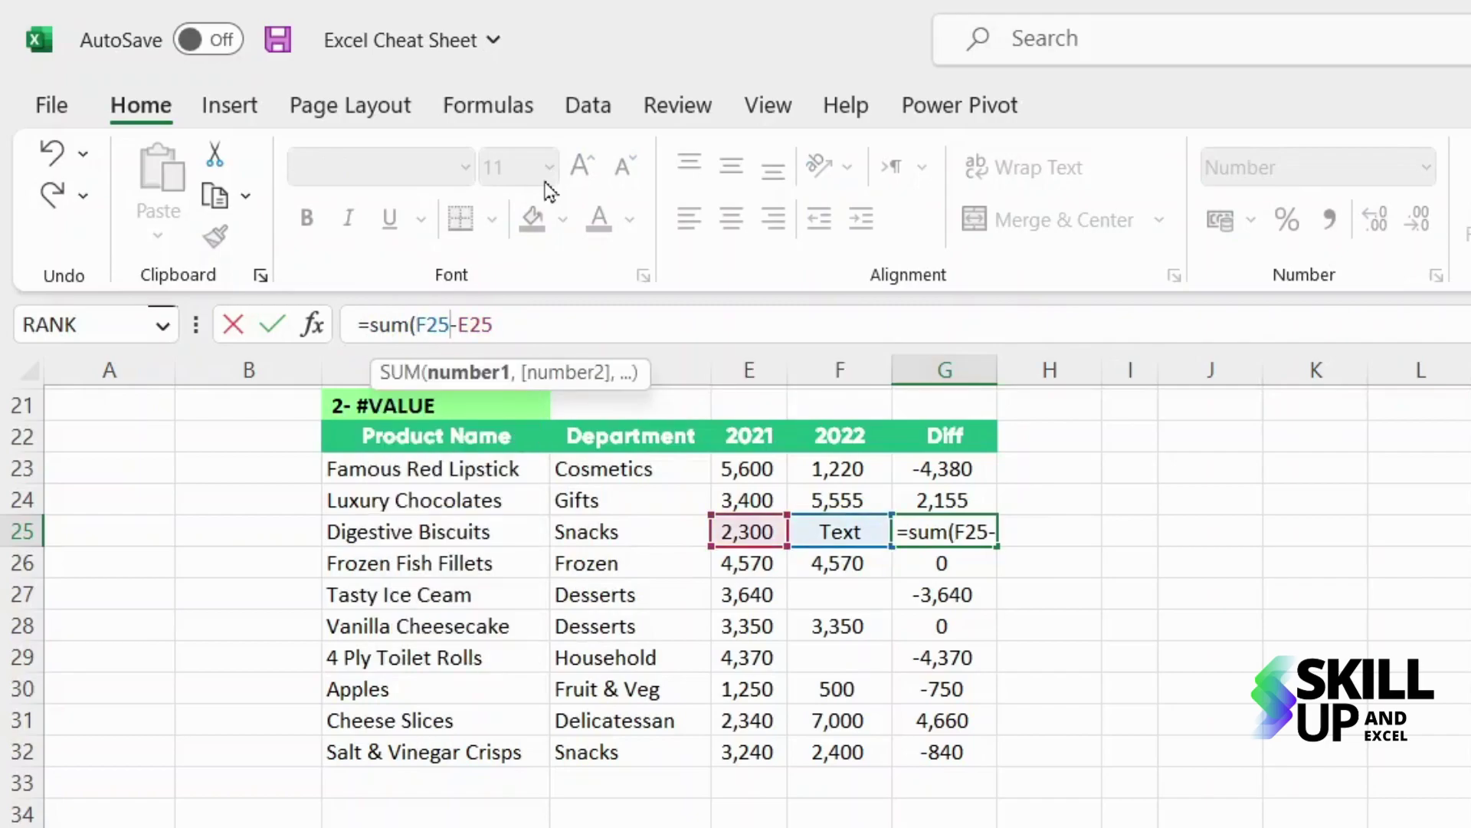
text())
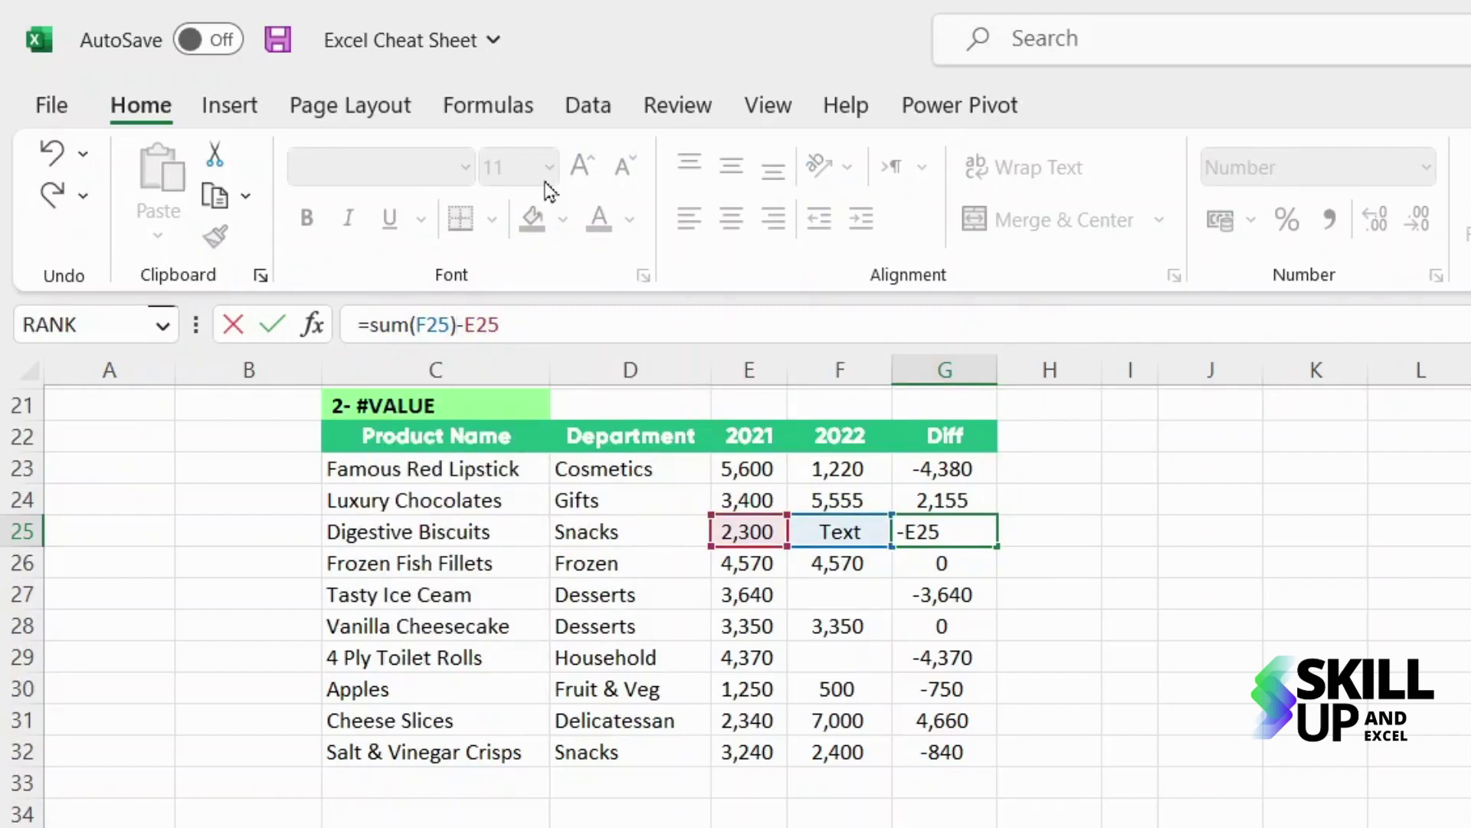
key(Return)
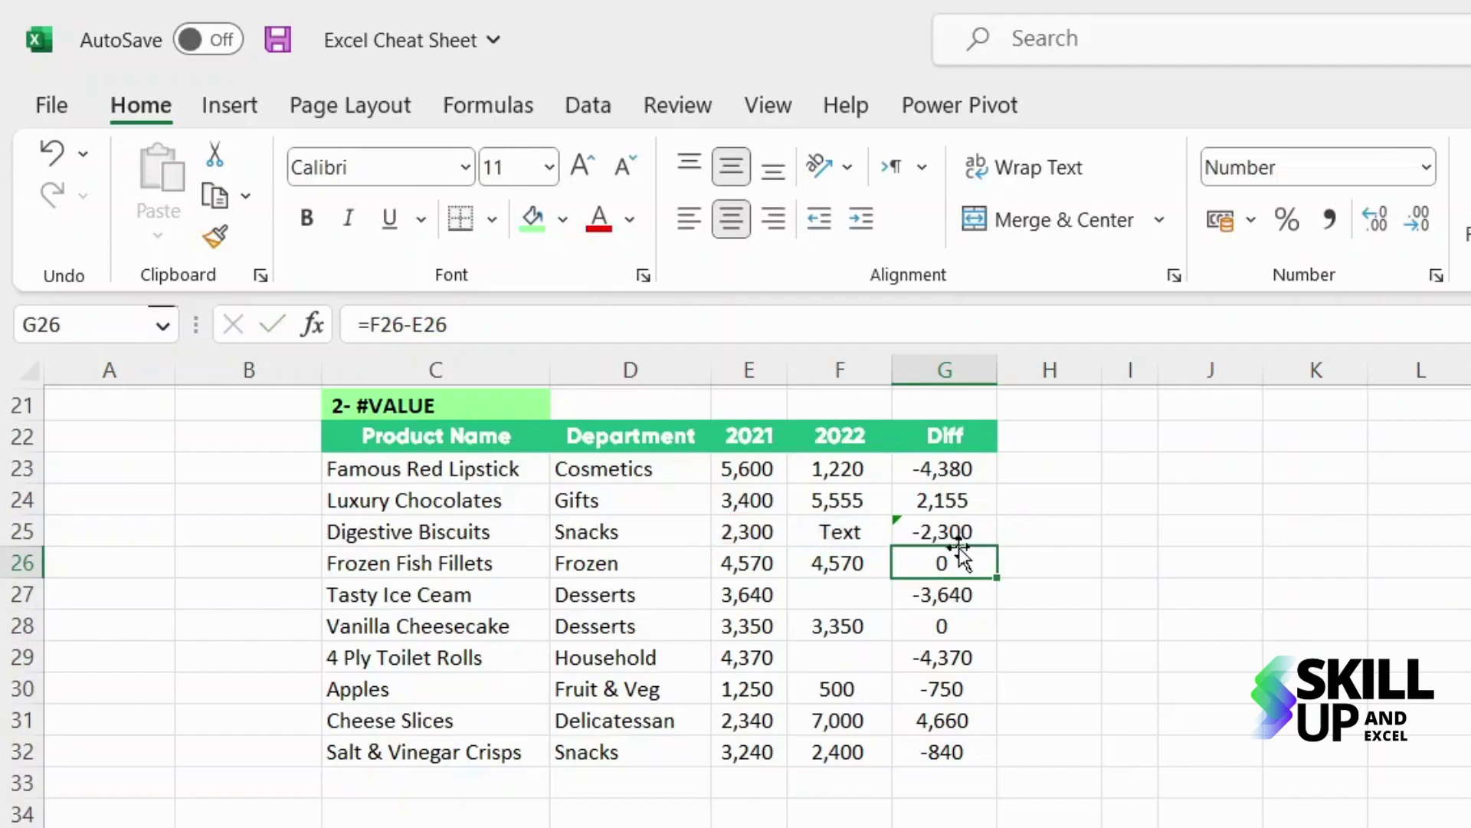
click(967, 532)
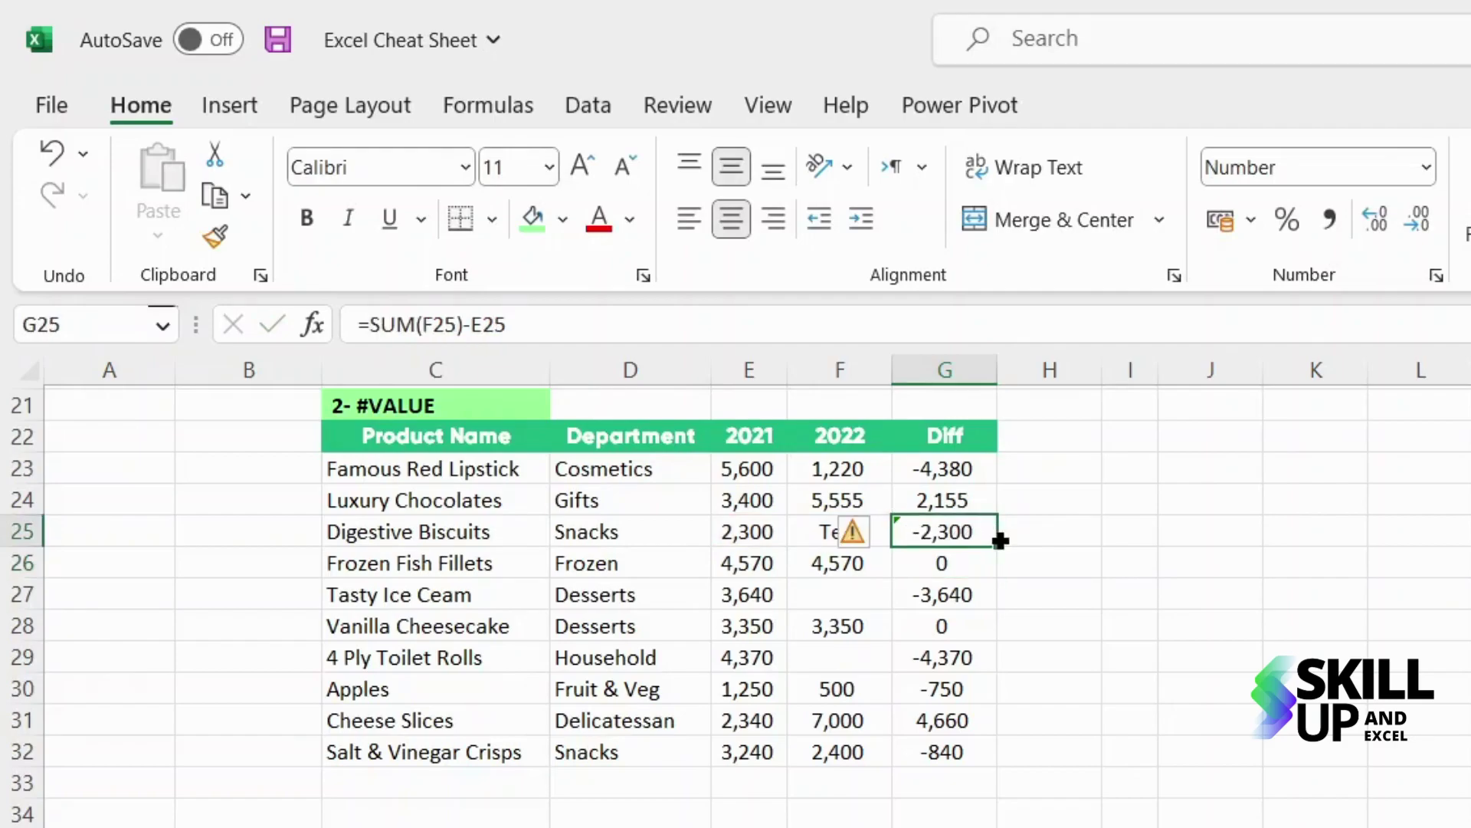
drag(997, 560, 979, 667)
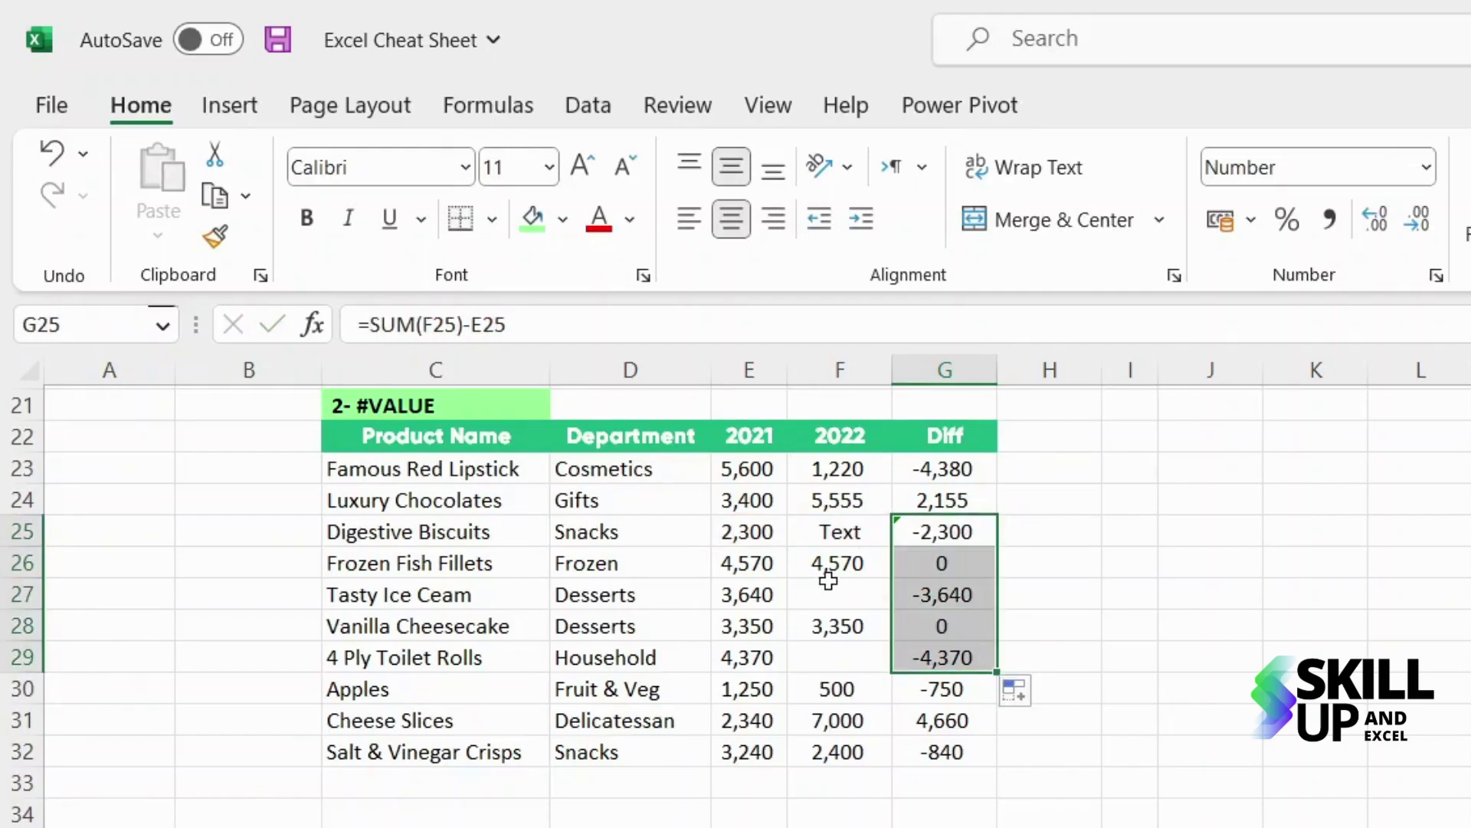
Enter 'Type' in the empty 2022 cell F27.
click(829, 584)
text(Type)
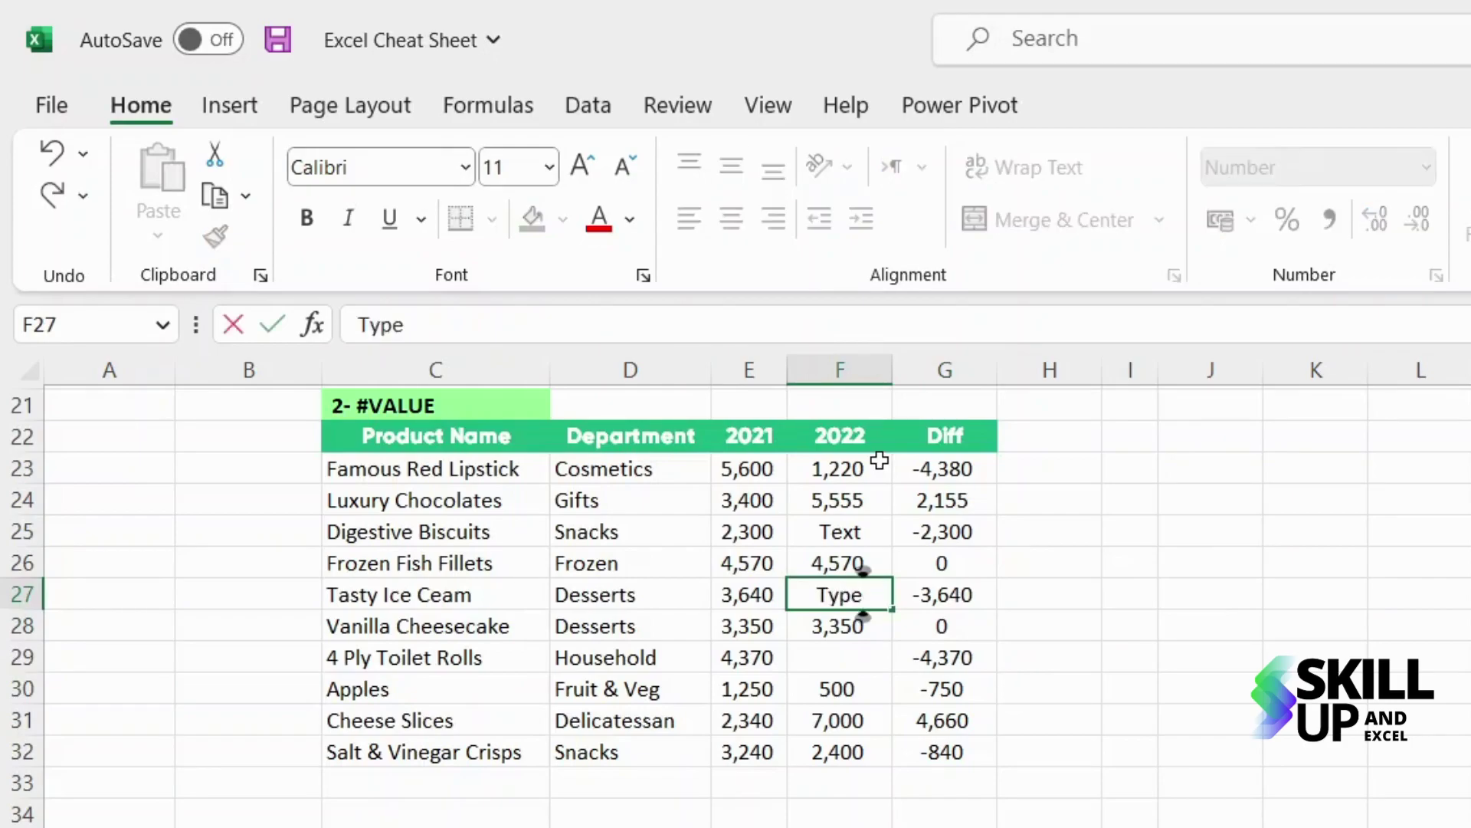
key(Return)
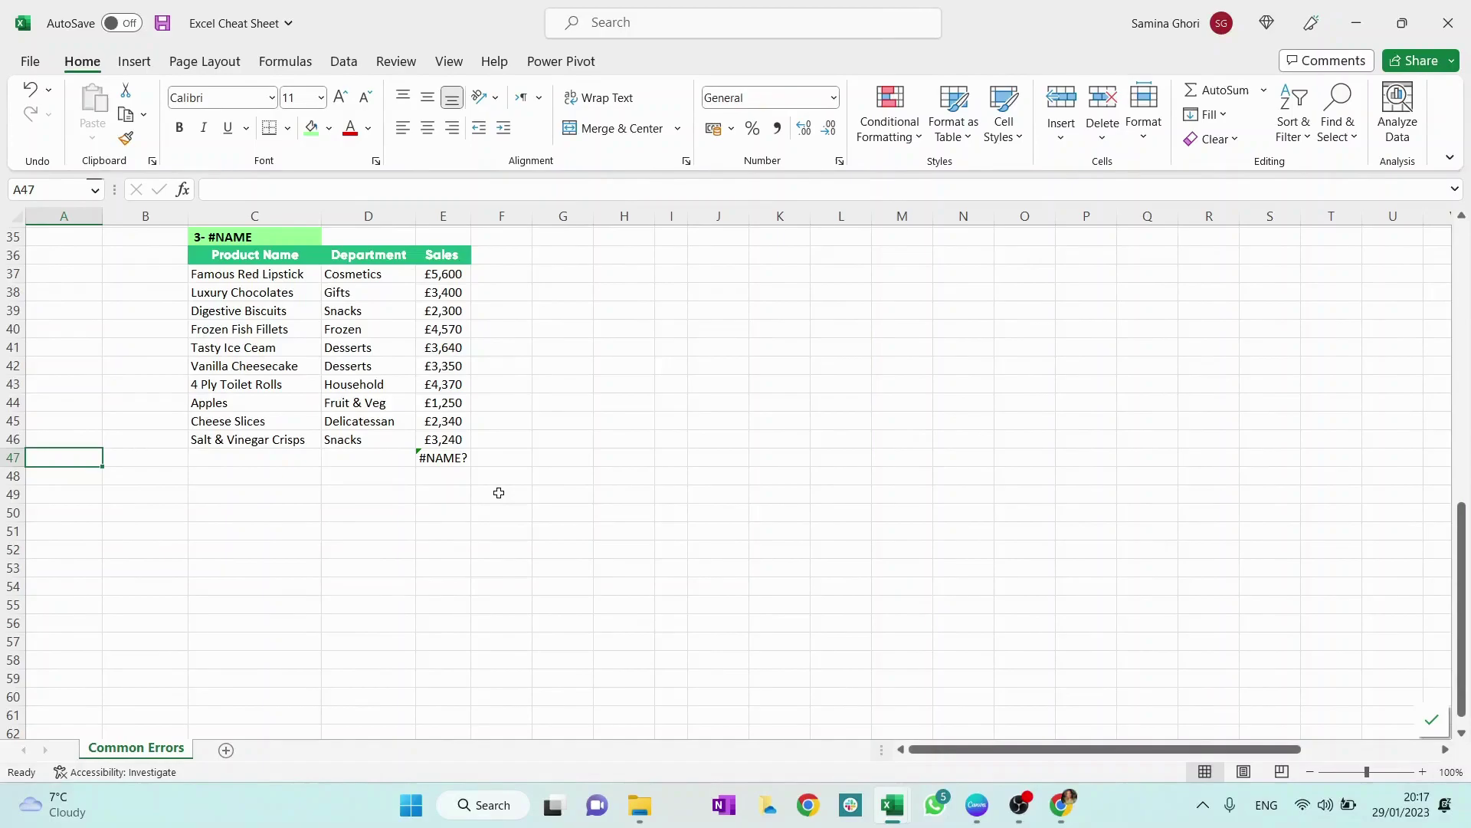
Correct E47's =SUMM(E37:E46) to =SUM(E37:E46) so the total shows £34,060.
click(459, 473)
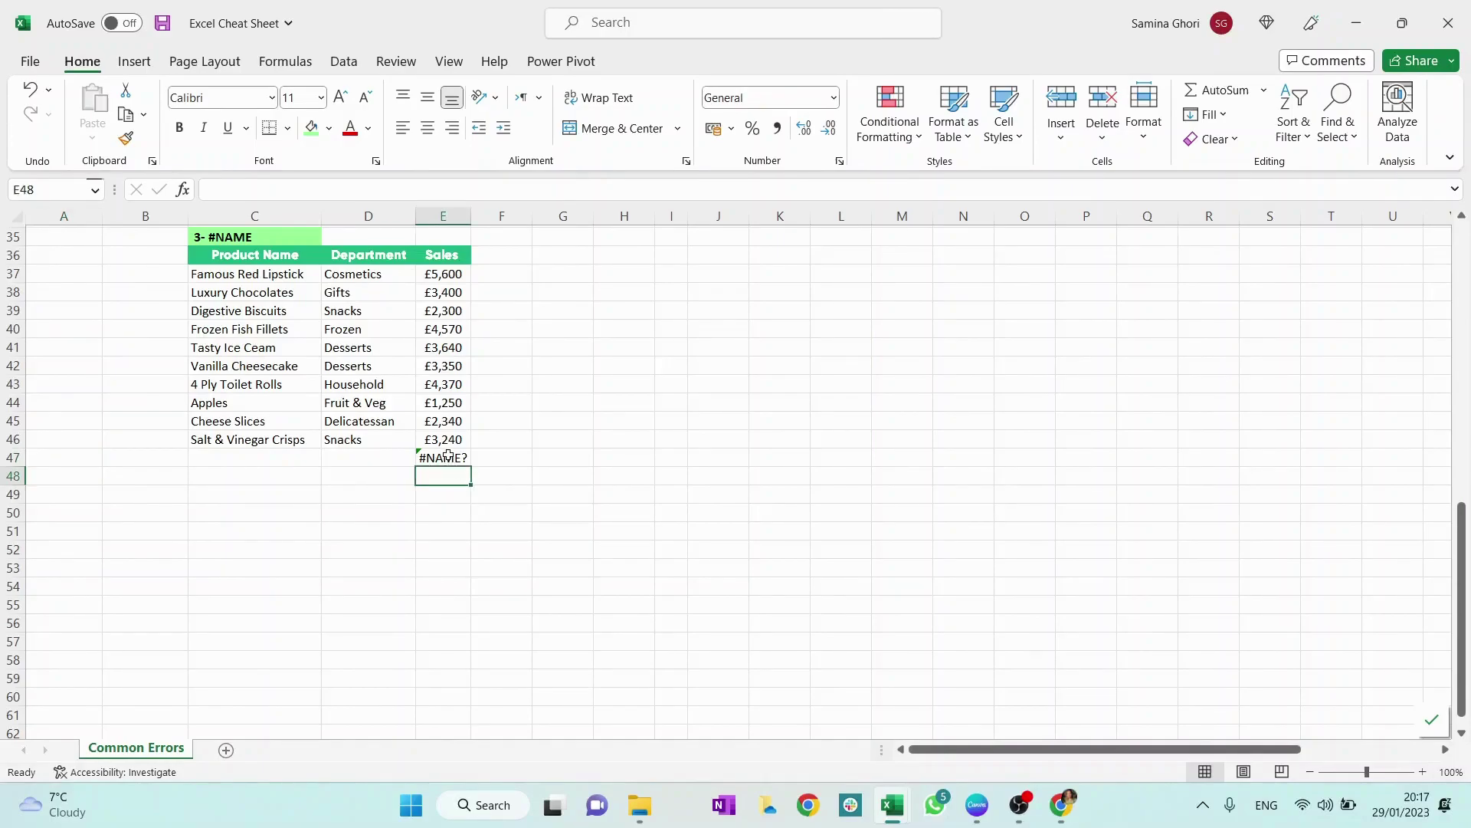
click(450, 456)
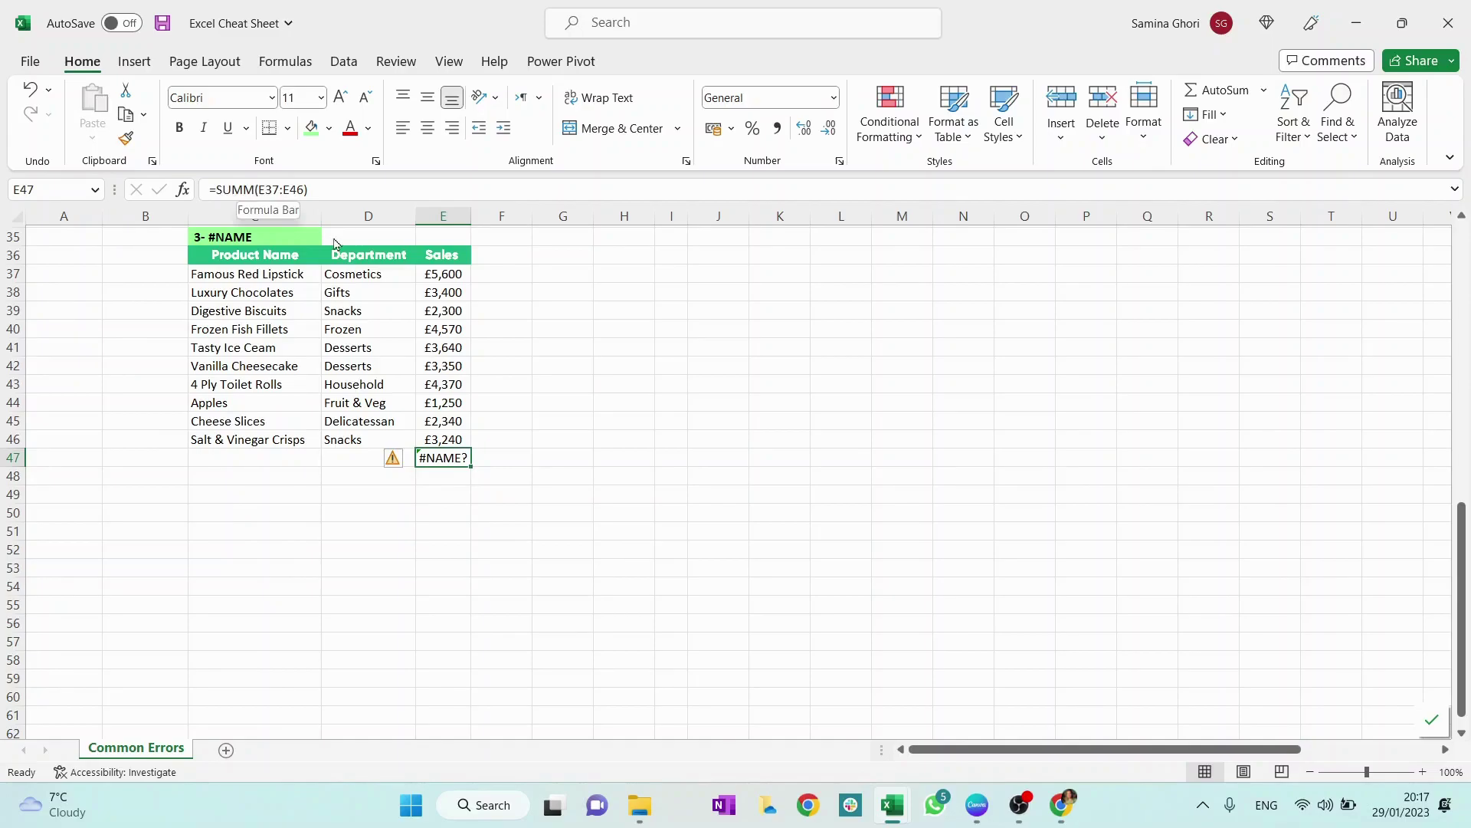
click(253, 191)
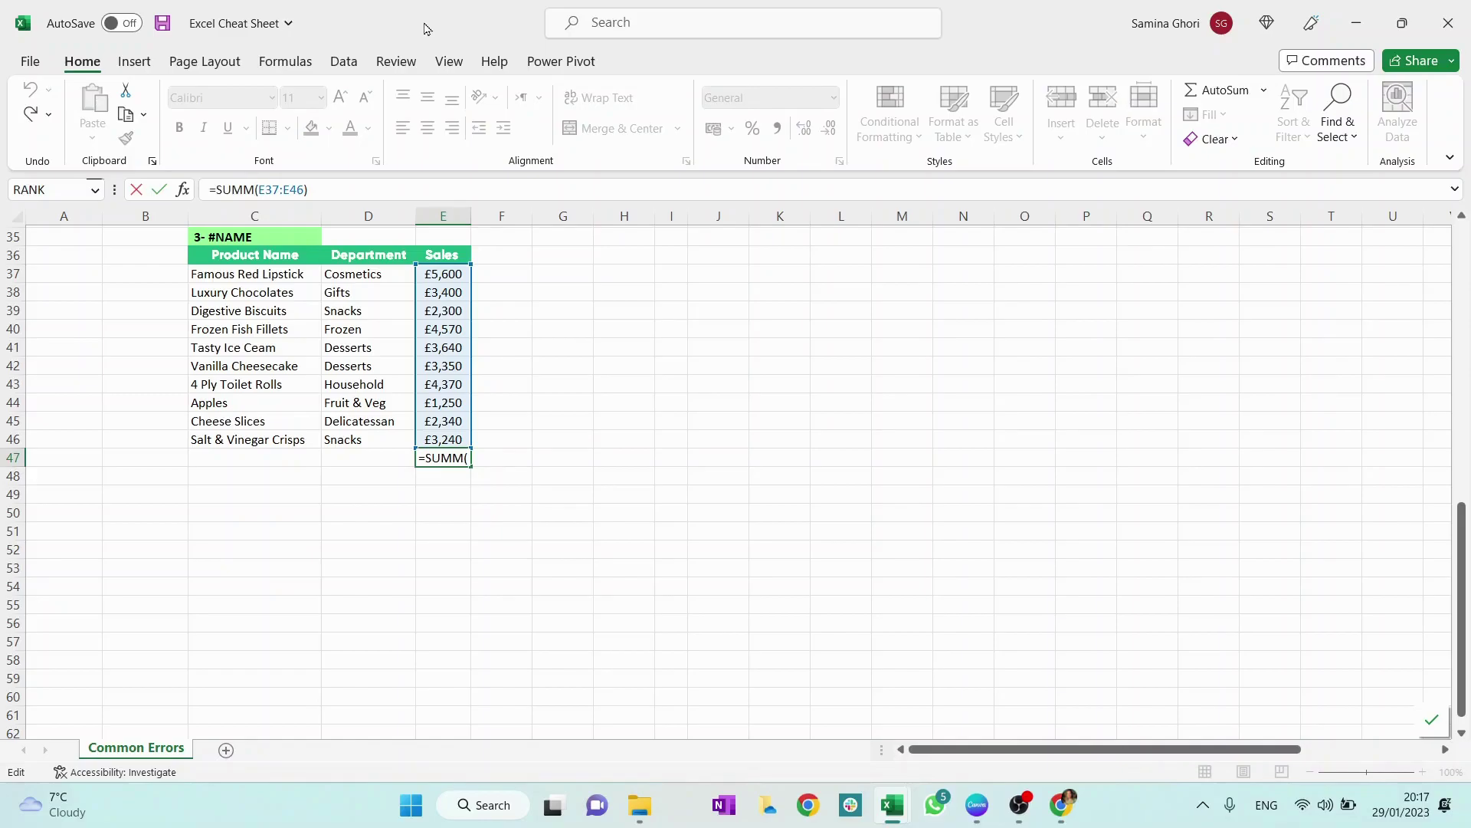
key(BackSpace)
key(Return)
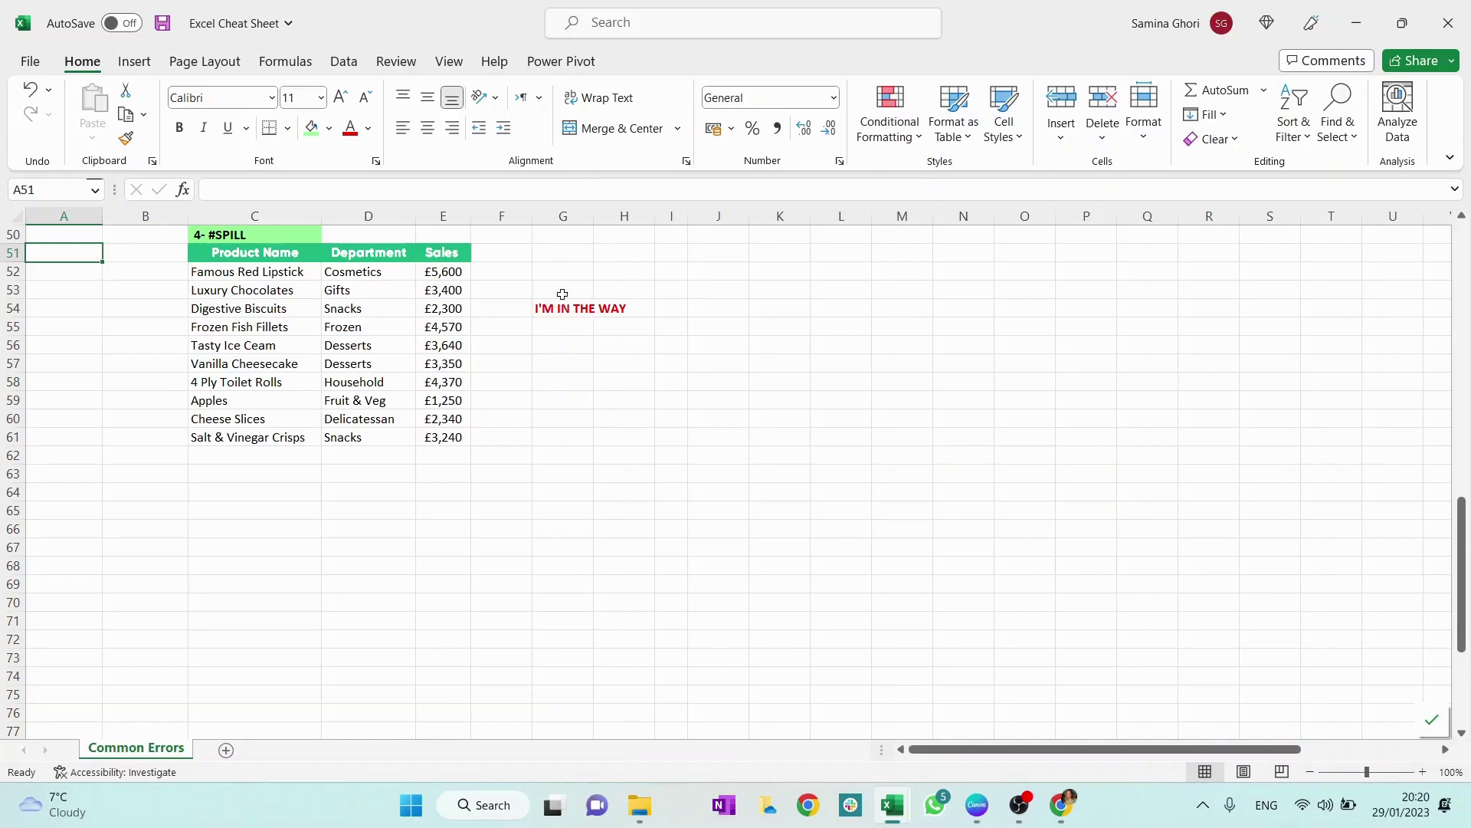
Enter =UNIQUE(D52:D61) in G52 to list the departments.
click(568, 268)
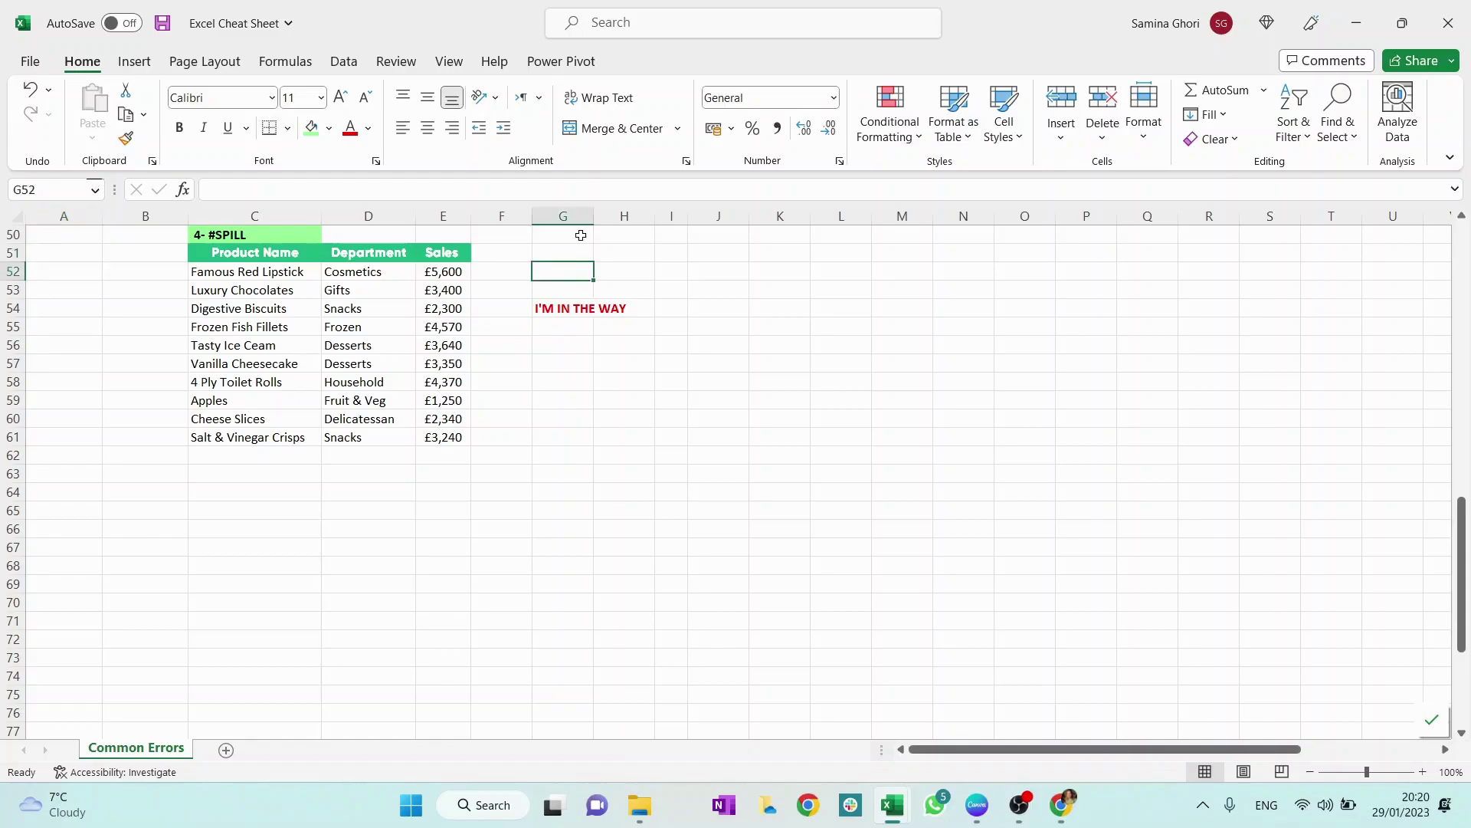
text(=UNIQ)
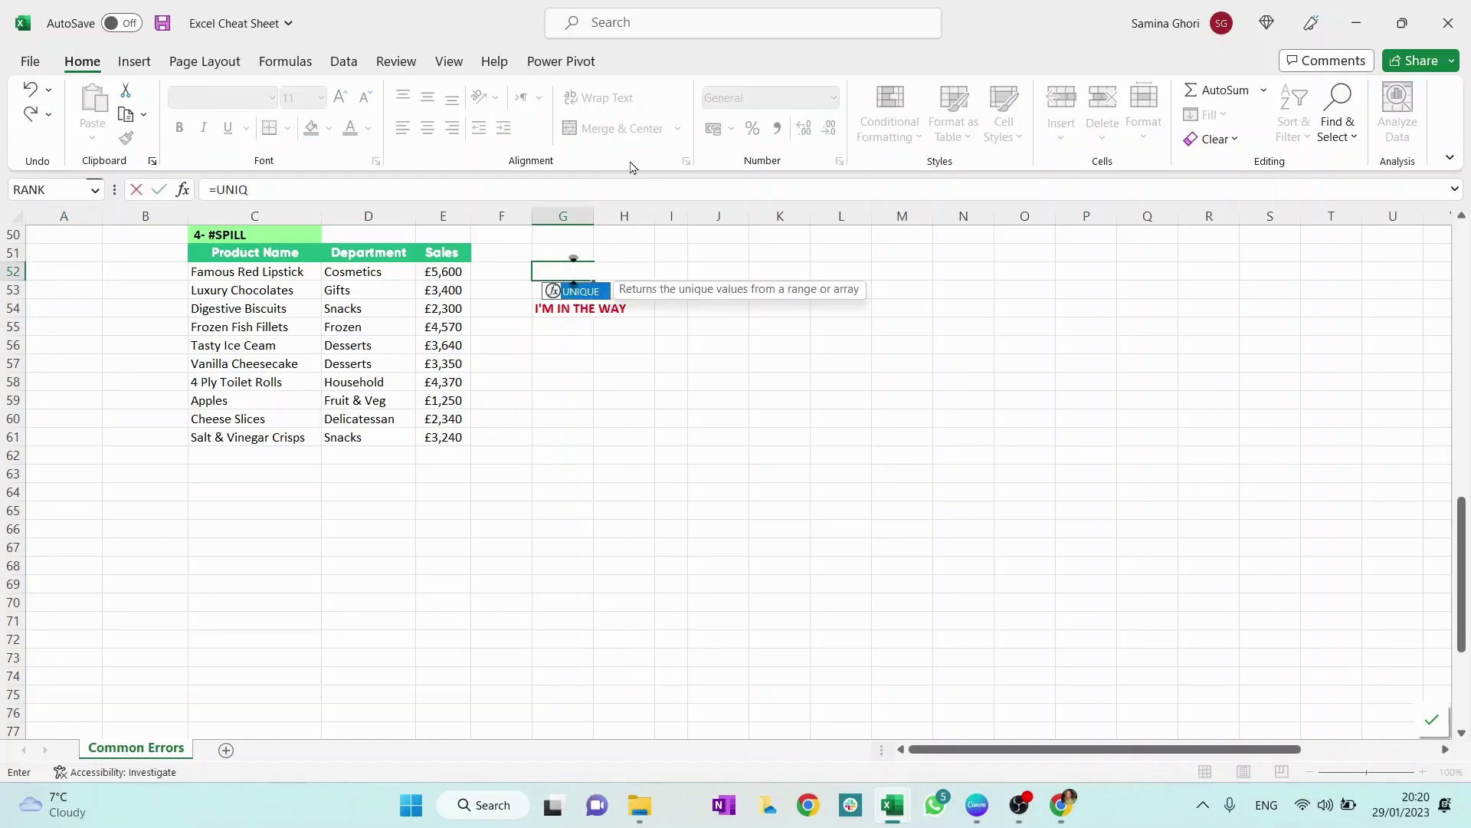
key(Tab)
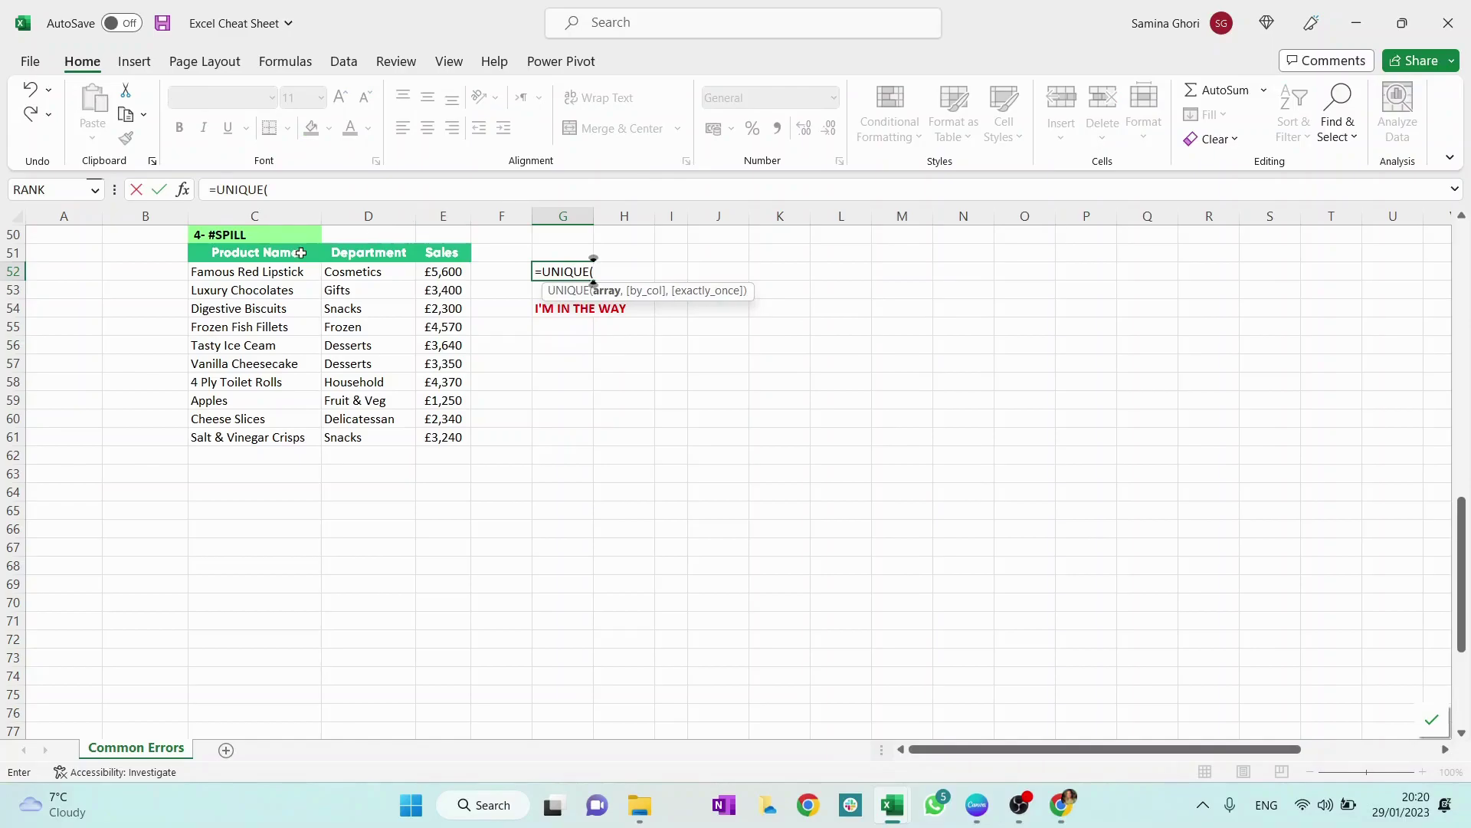
drag(369, 271, 380, 439)
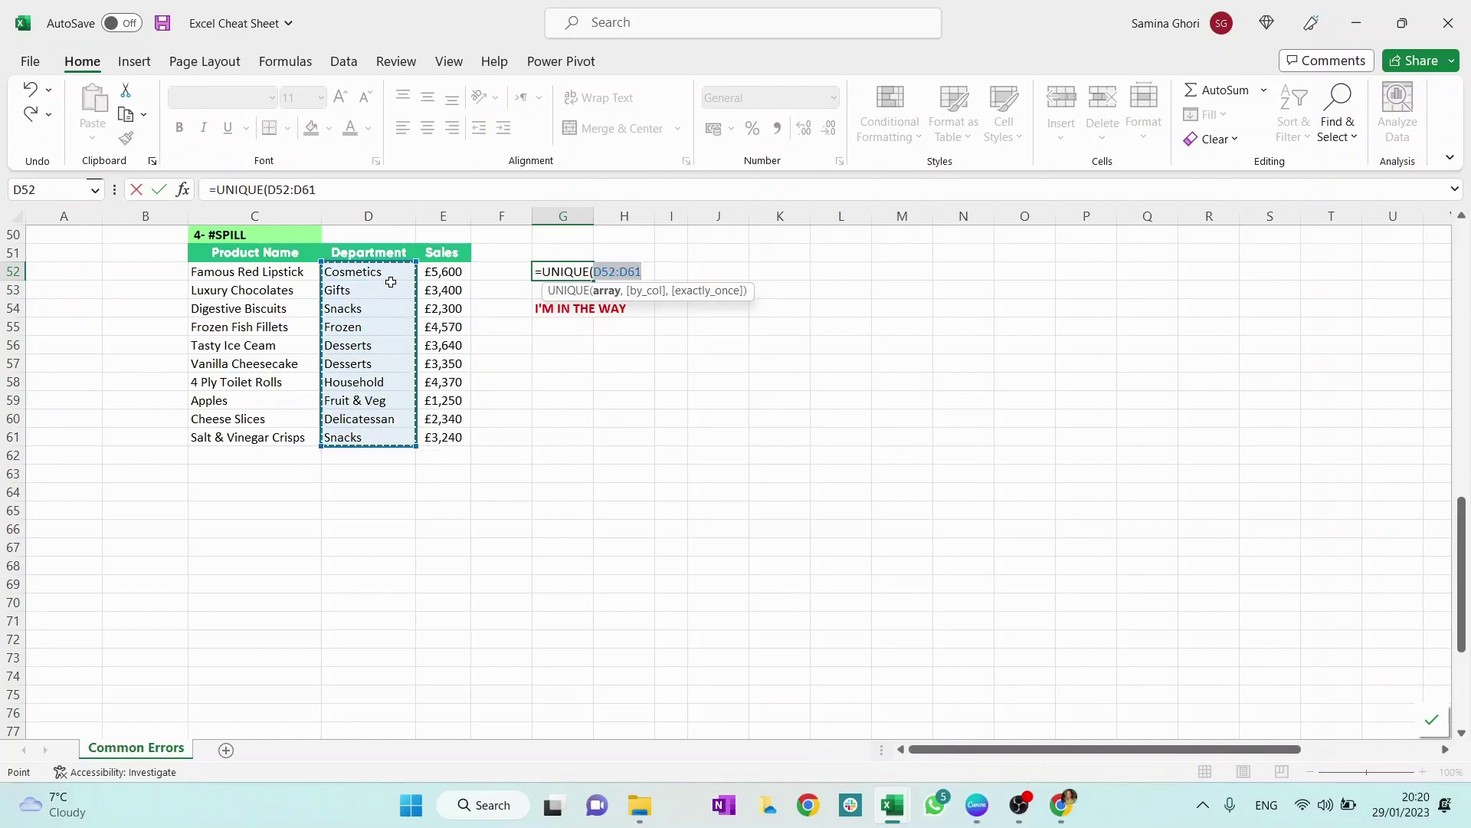
text())
key(Return)
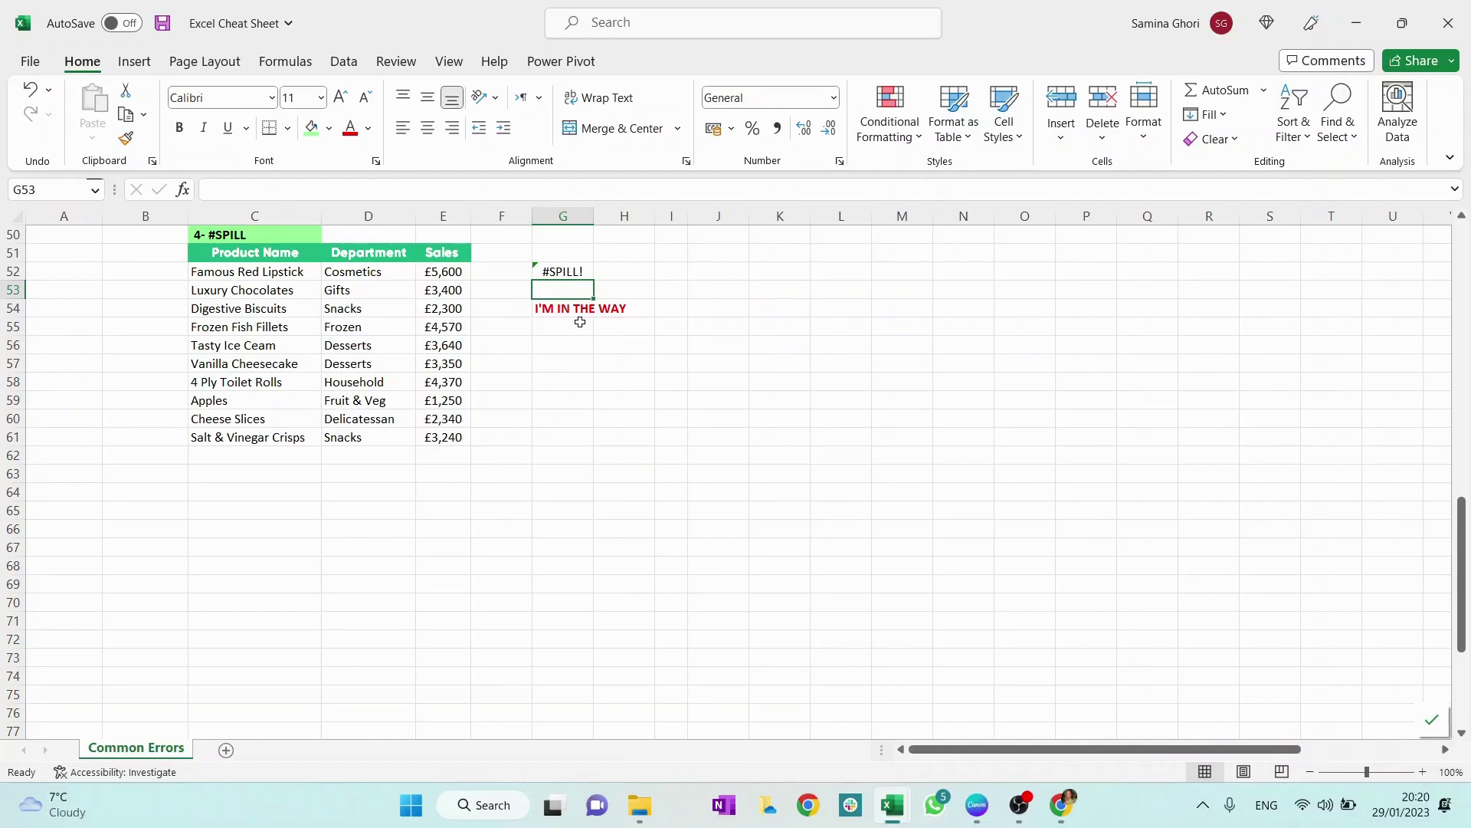
Delete the 'I'M IN THE WAY' text in G54 so the department list spills down column G.
click(560, 310)
key(Delete)
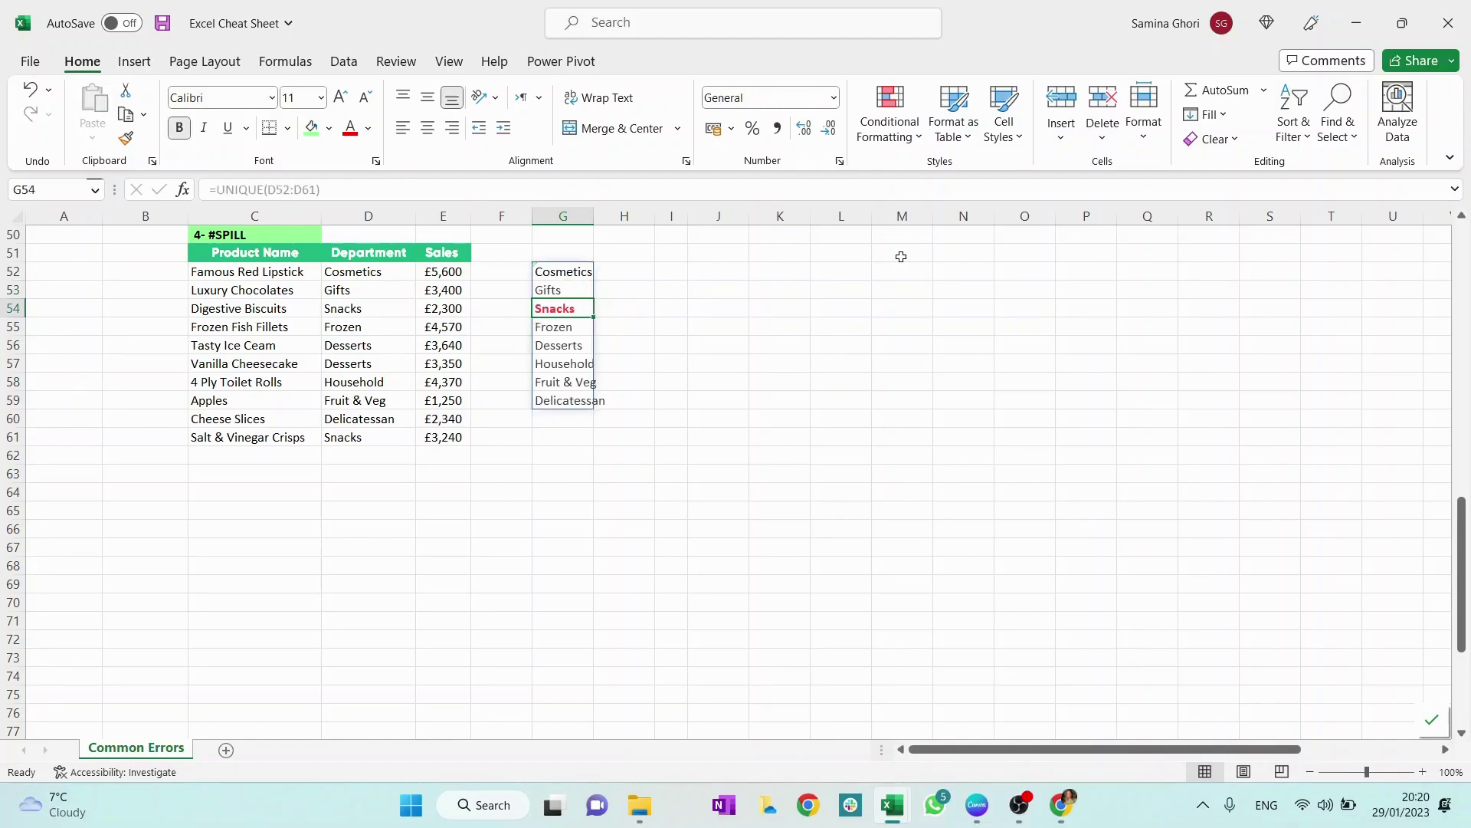
click(604, 453)
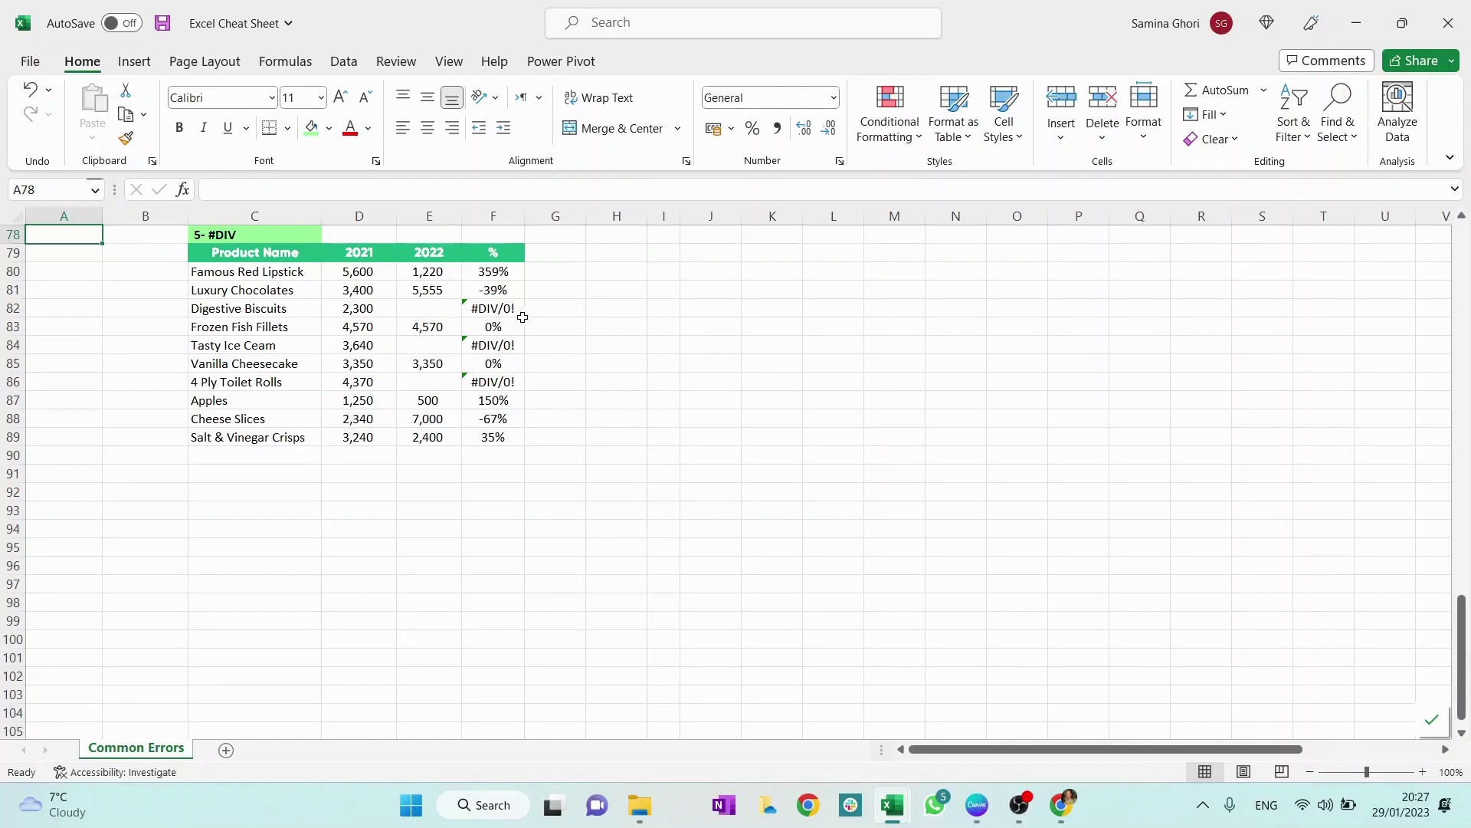
click(423, 310)
click(441, 348)
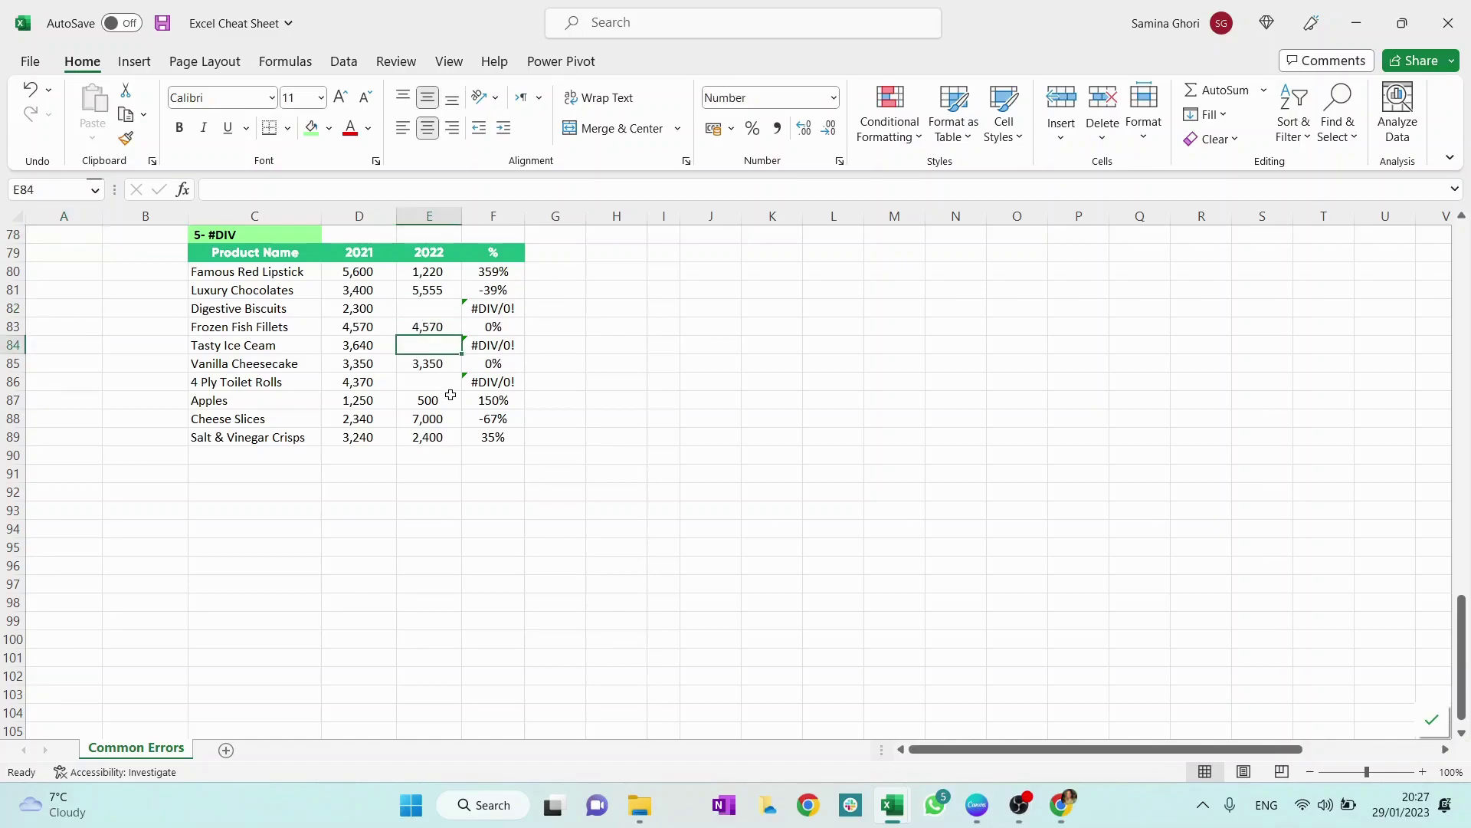
click(445, 385)
click(506, 306)
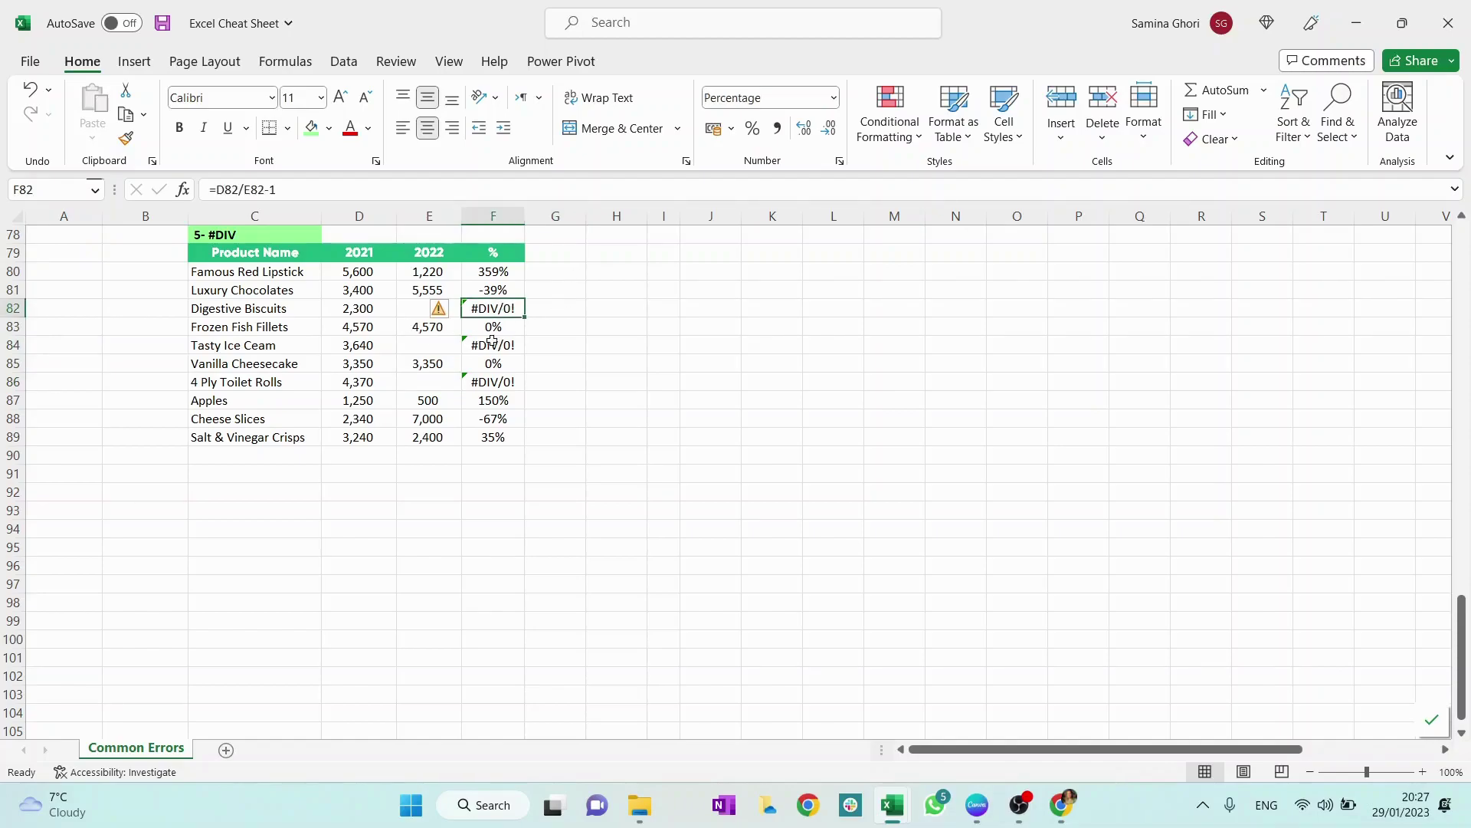
click(414, 314)
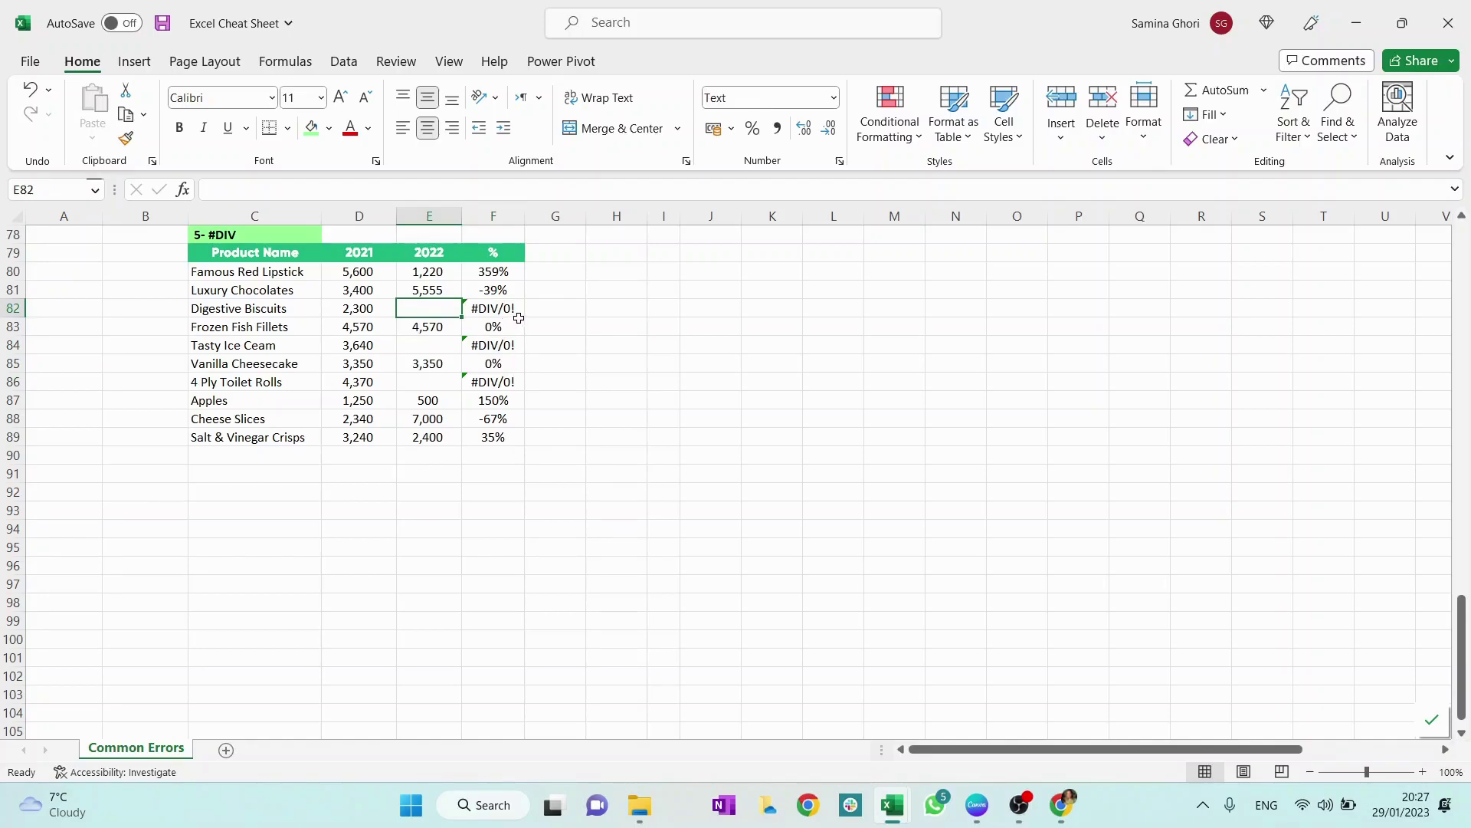
click(501, 307)
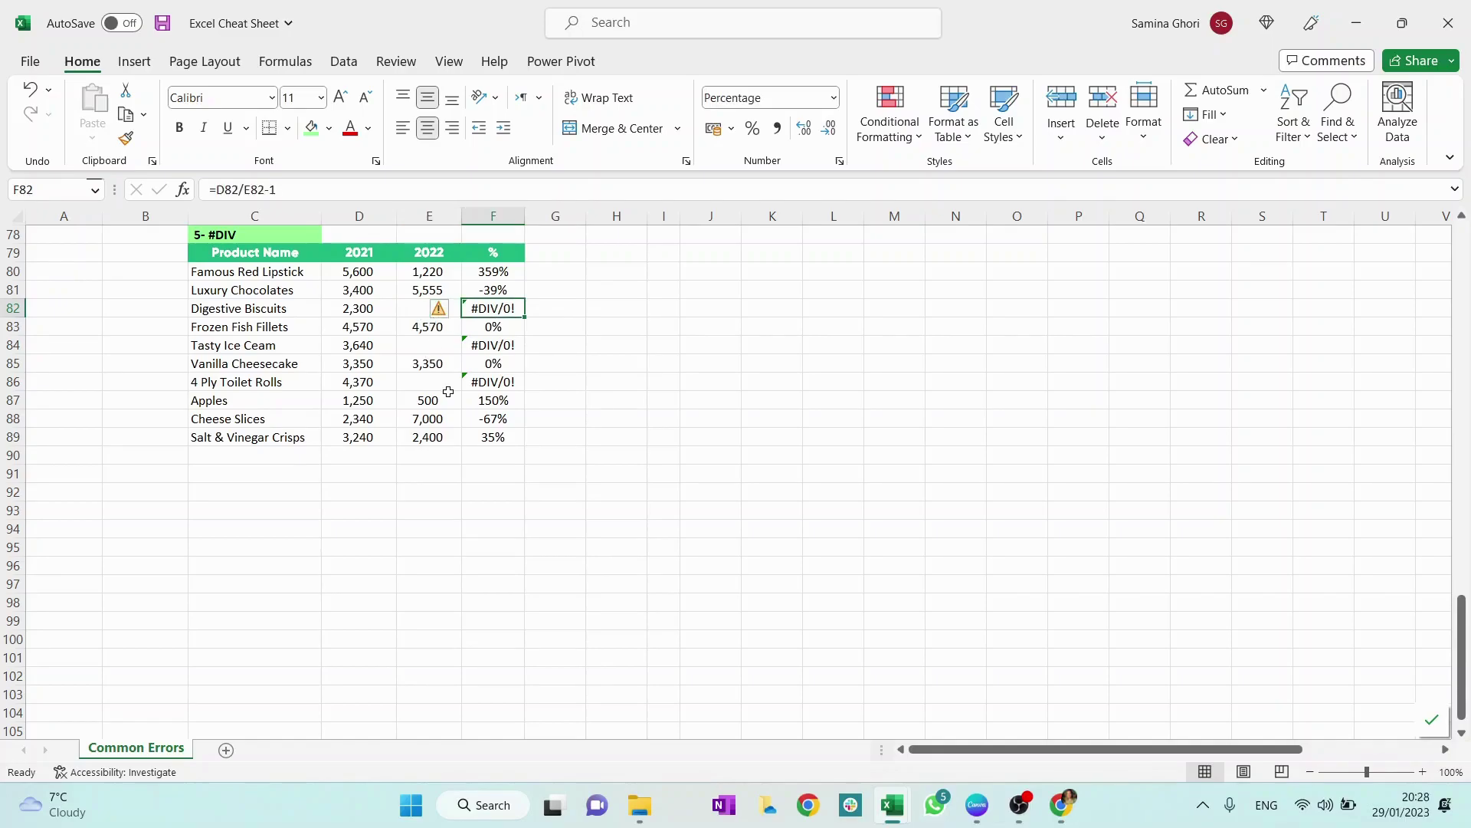
click(560, 381)
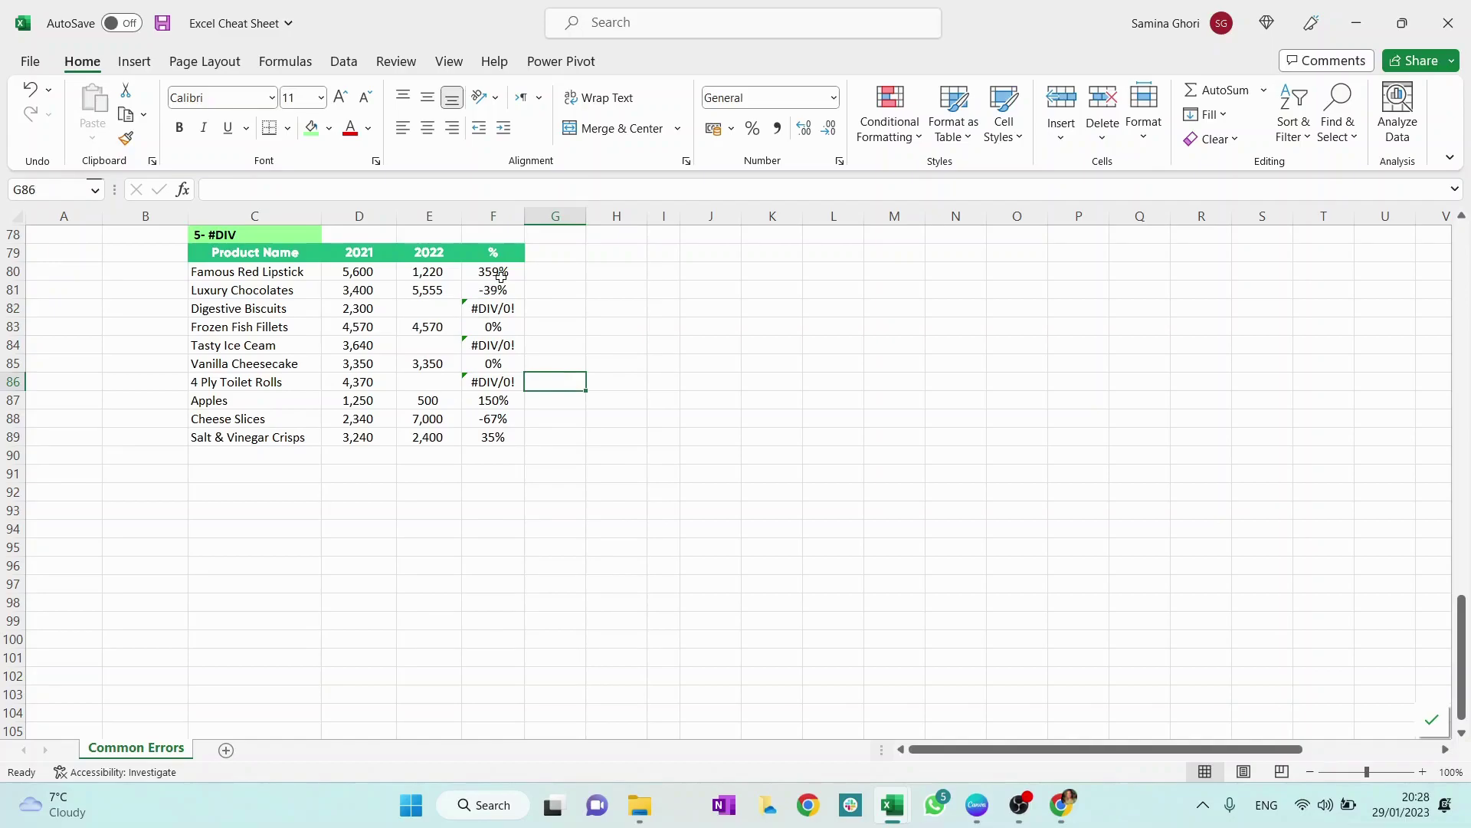
Change F80 to =IFERROR(D80/E80-1,"") and fill it down to F83.
click(503, 271)
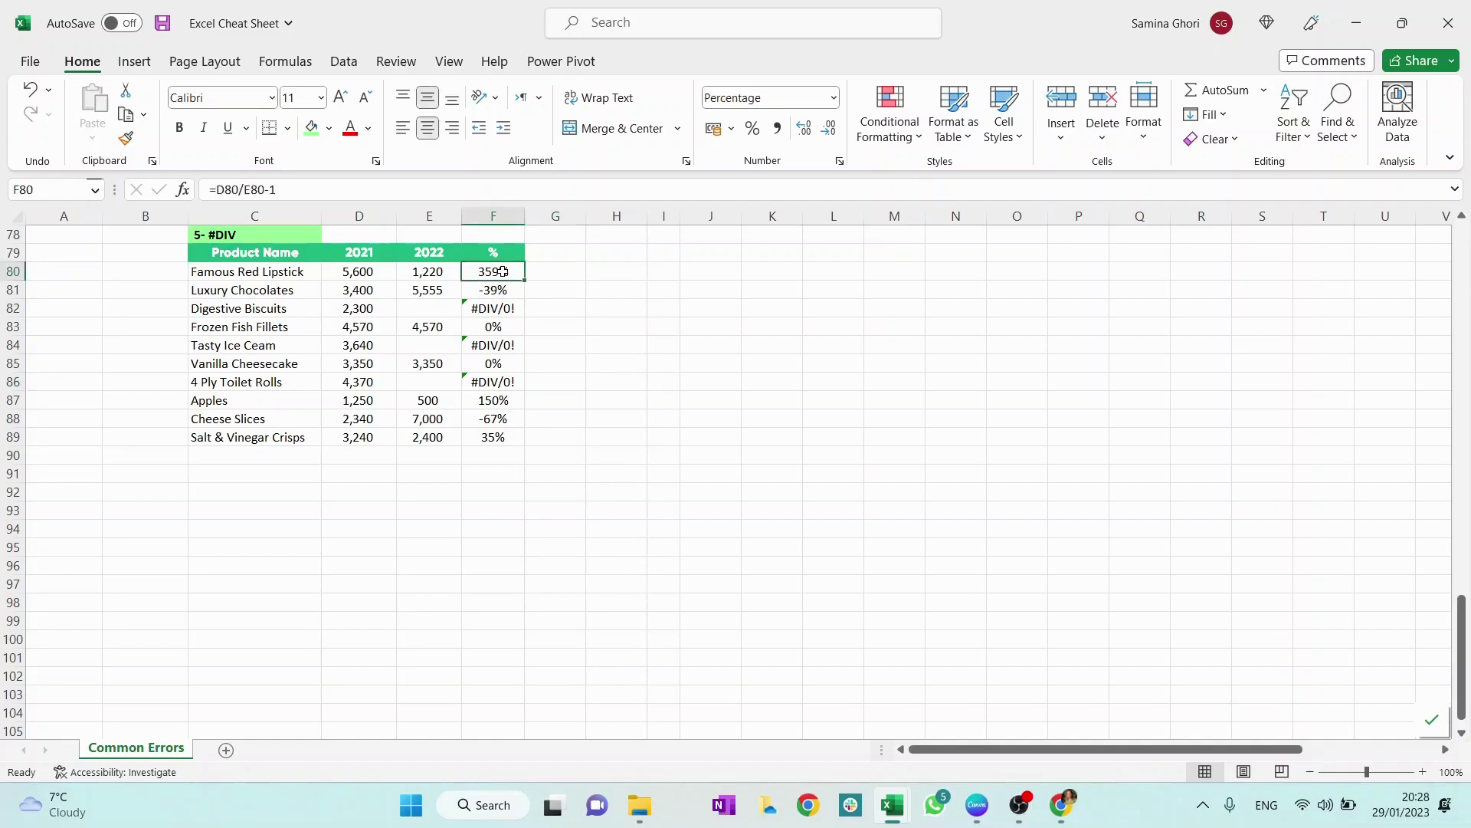
click(220, 190)
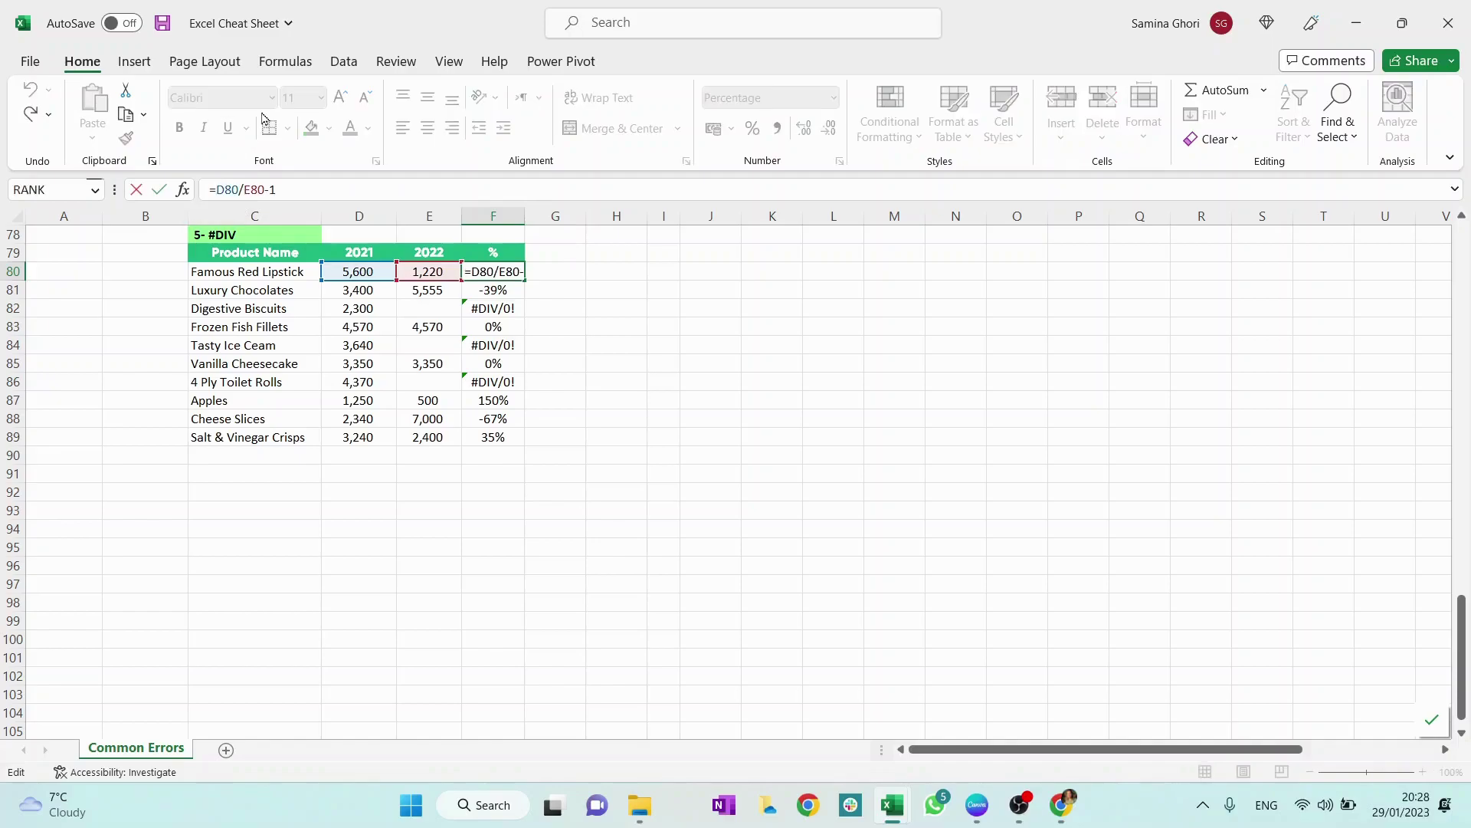
text(IFERO)
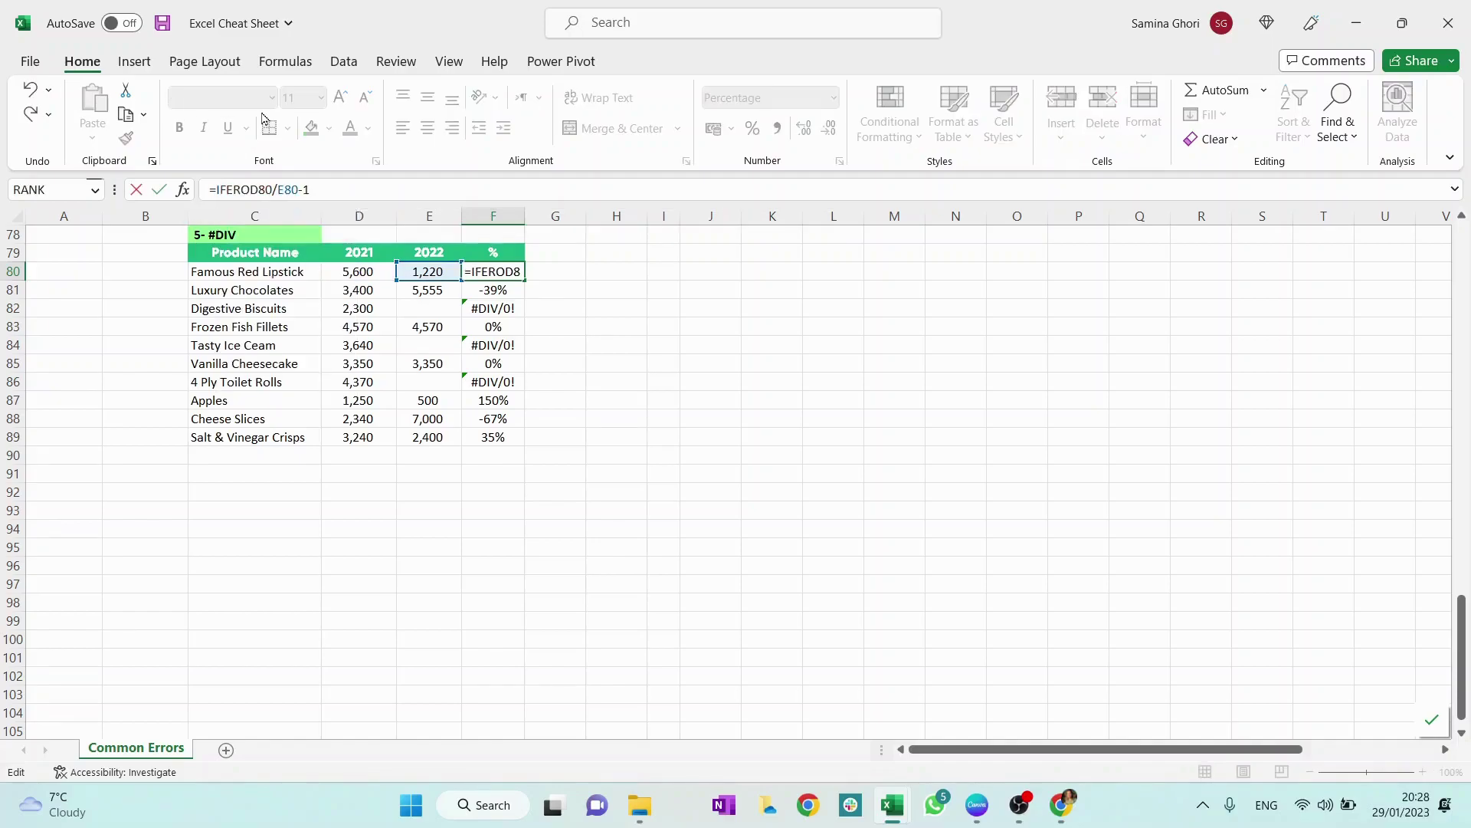
key(BackSpace)
text(ROR)
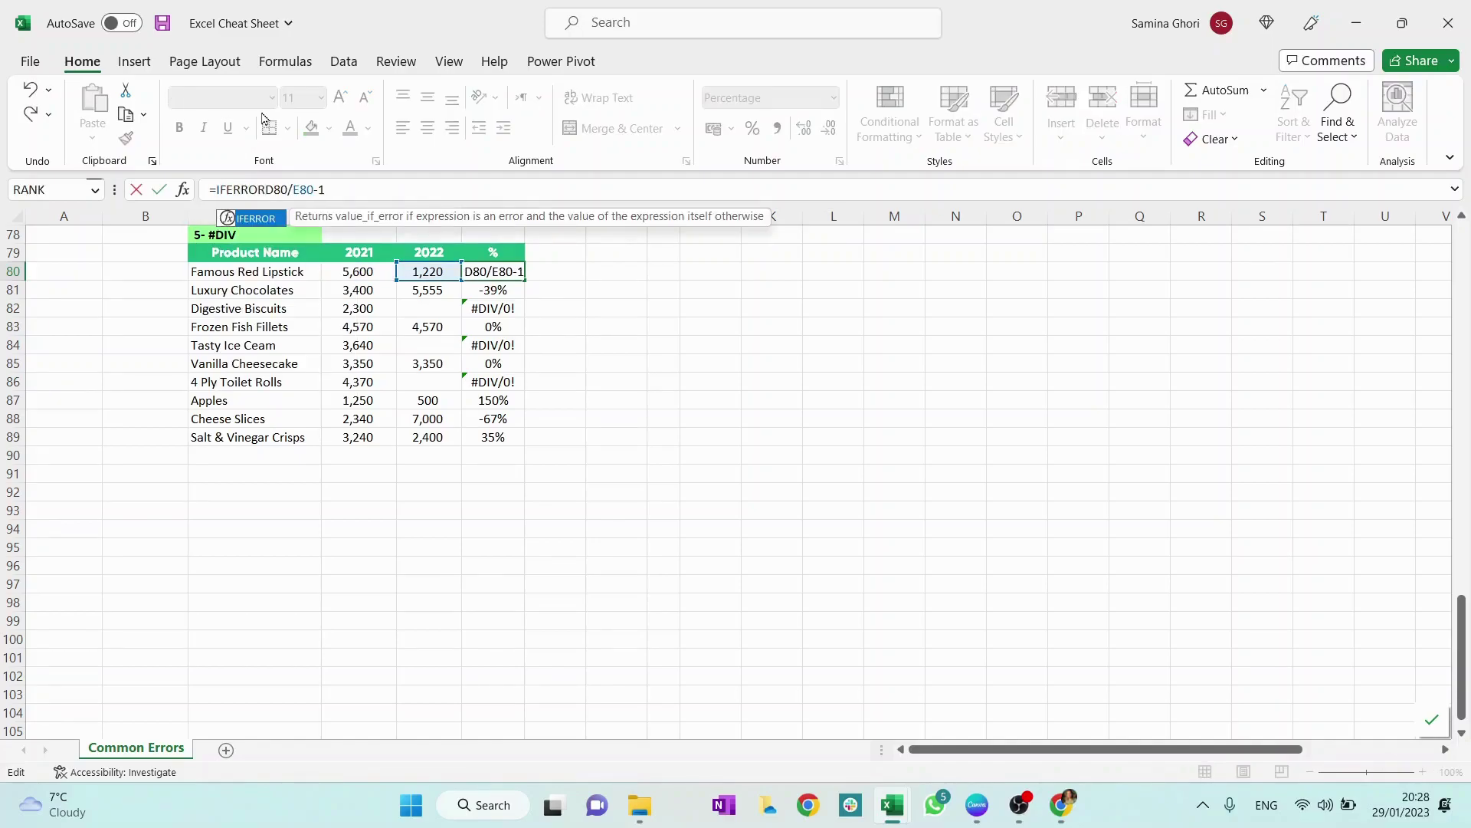
text(()
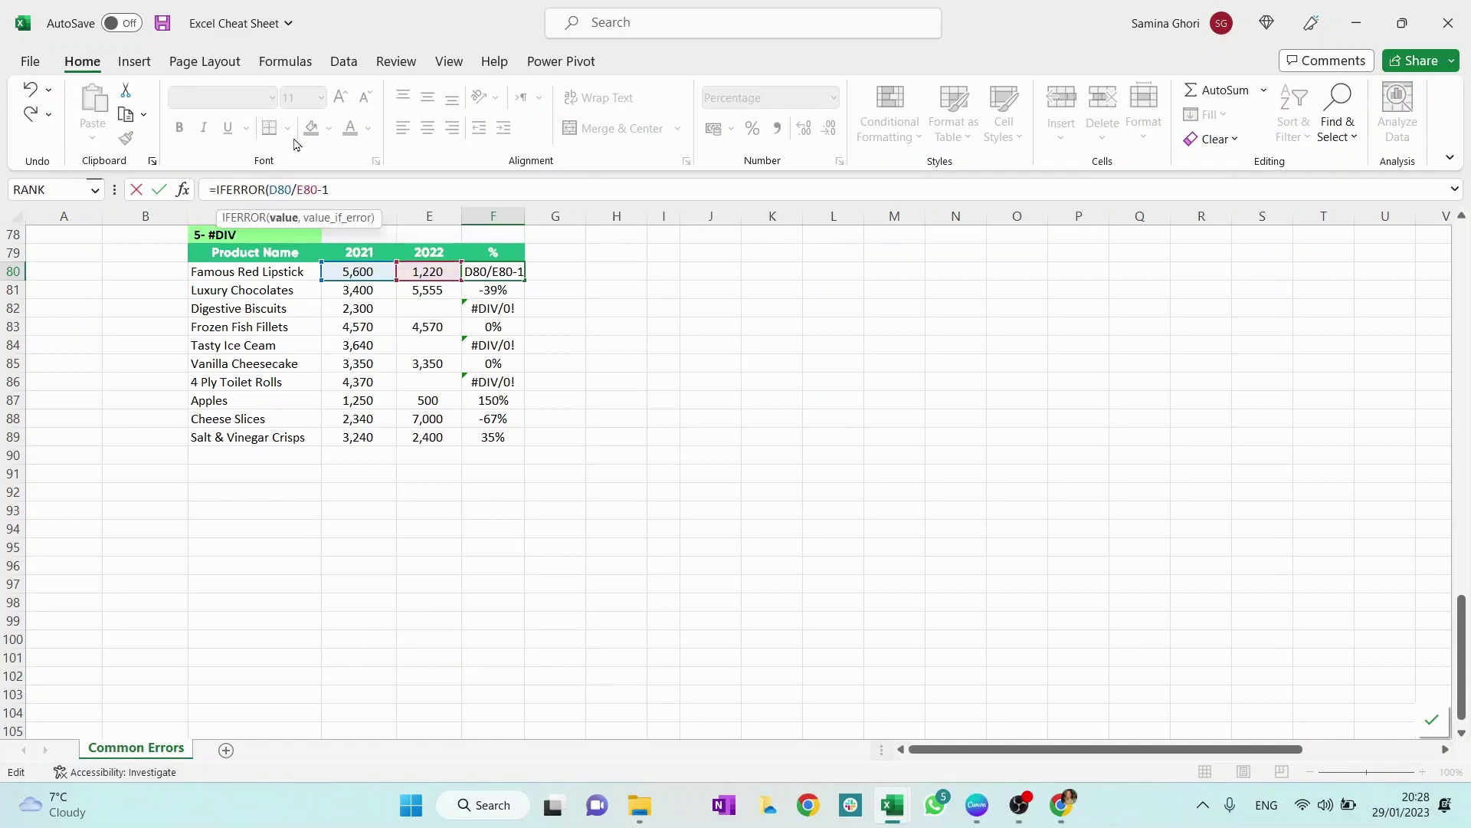
text(,)
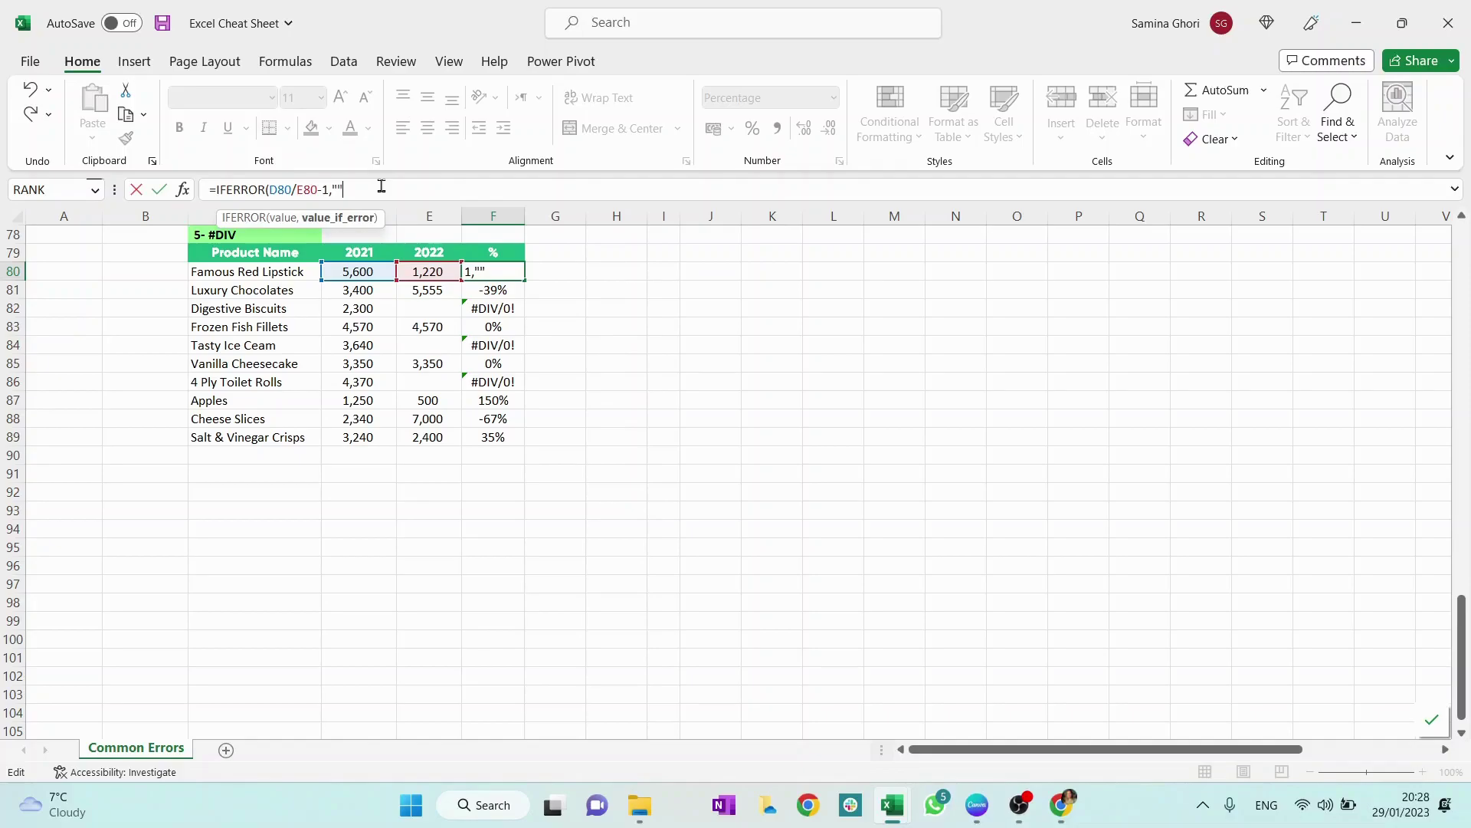
text(""))
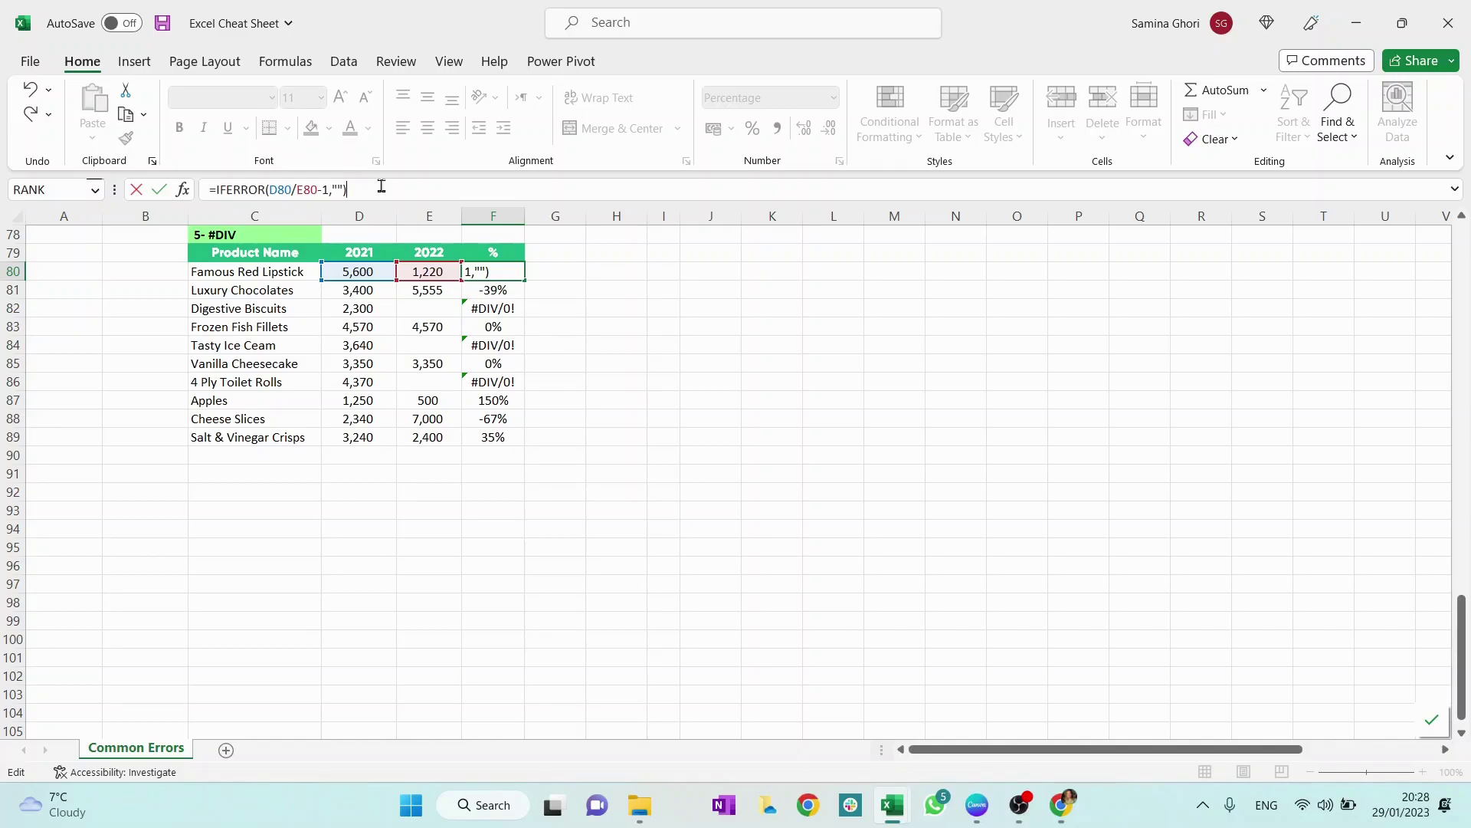
key(Return)
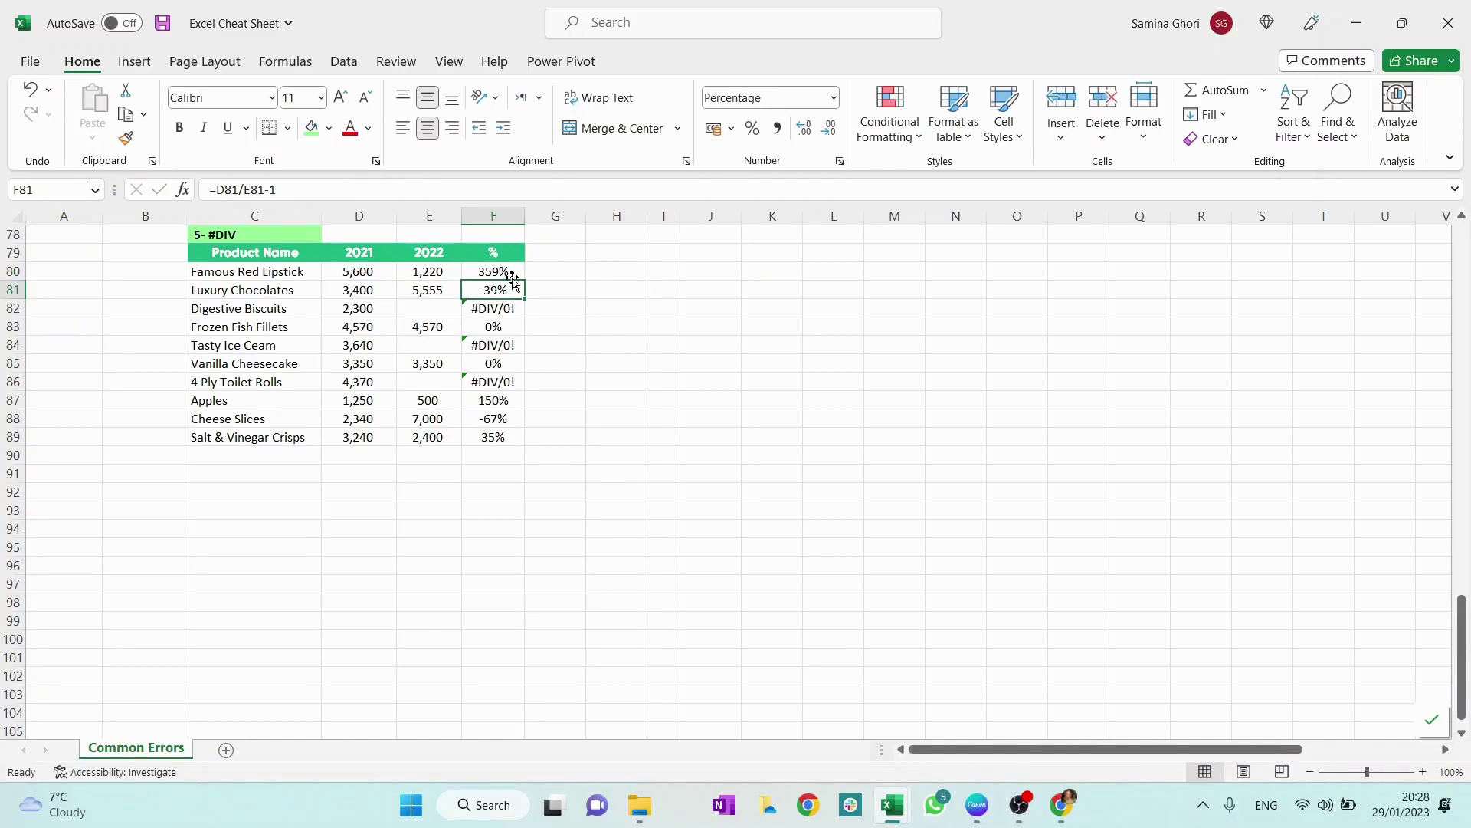
click(516, 273)
drag(526, 280, 525, 331)
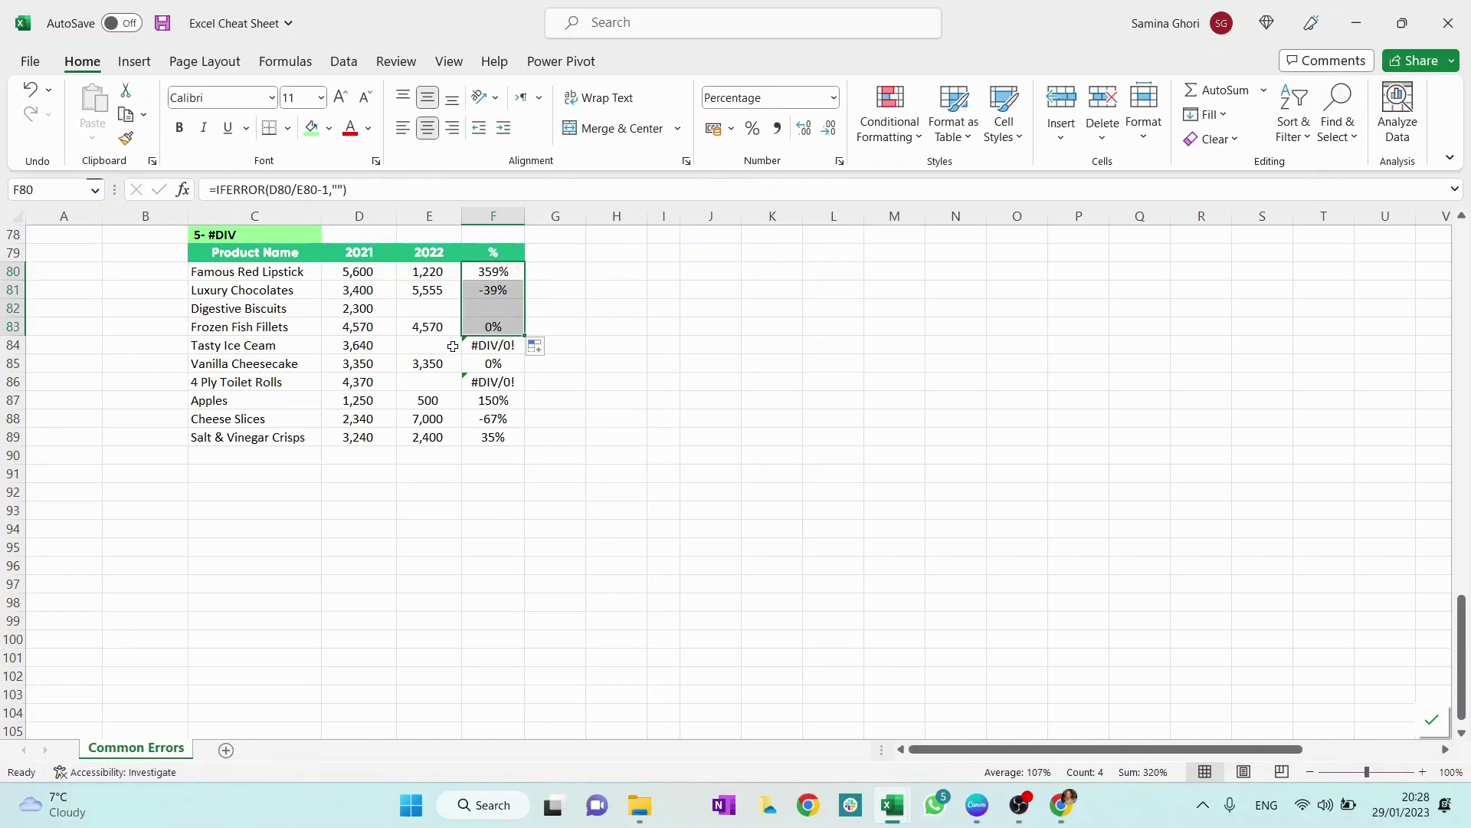
Start wrapping F84's formula in IFERROR, which first commits misspelled and shows #NAME?
click(508, 344)
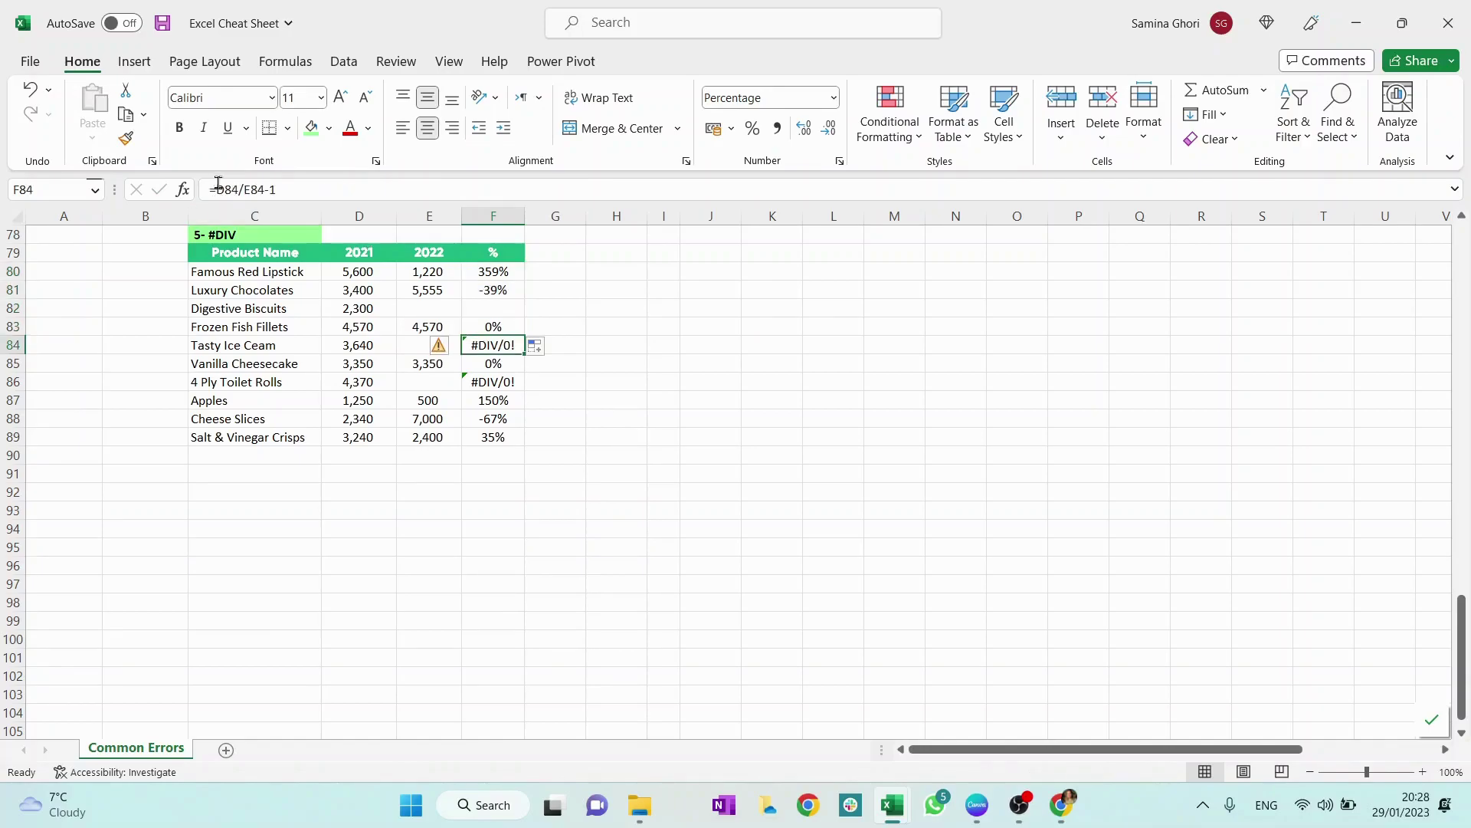
click(218, 185)
text(IFERO)
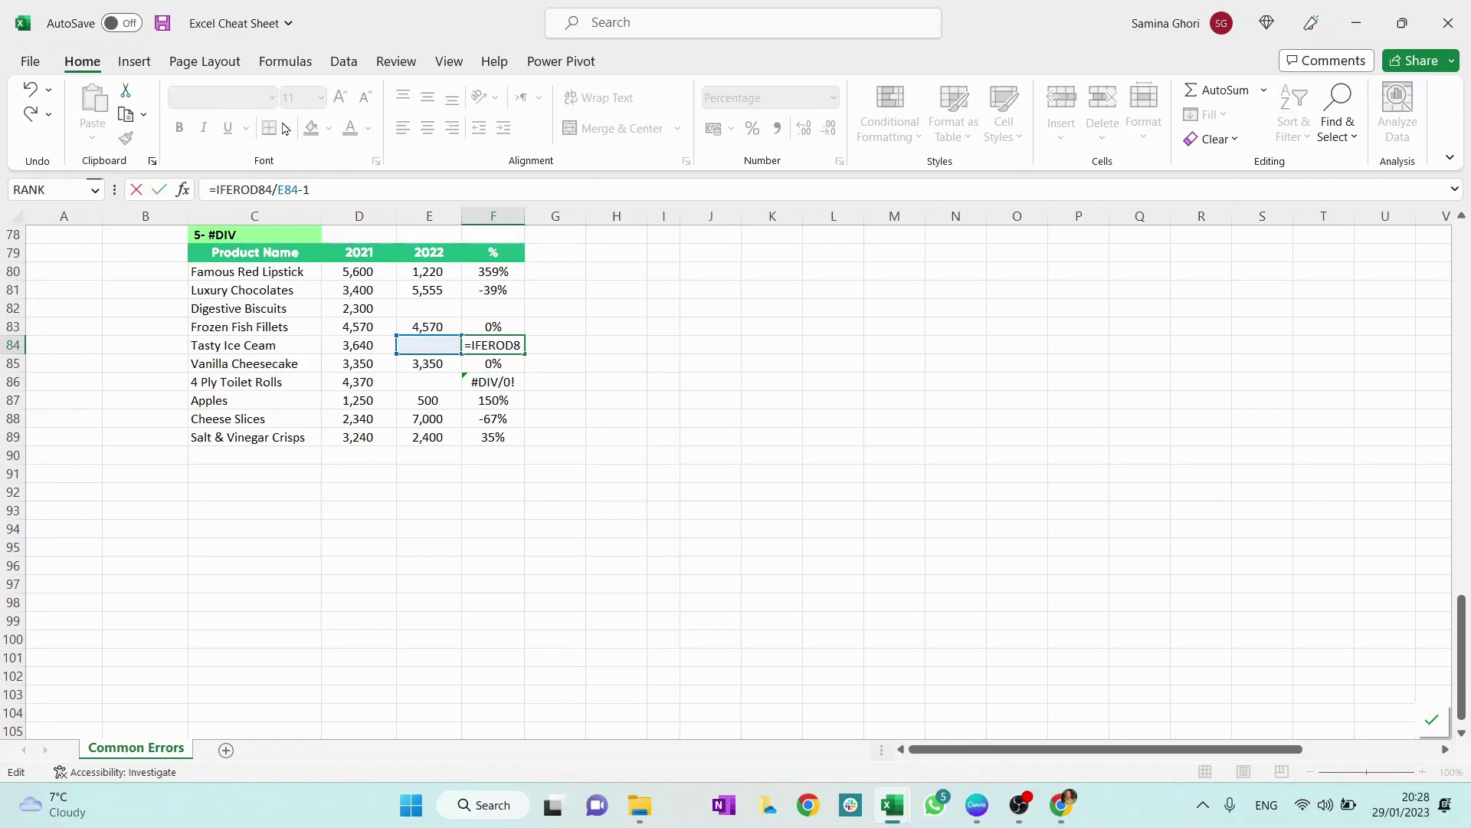
key(Tab)
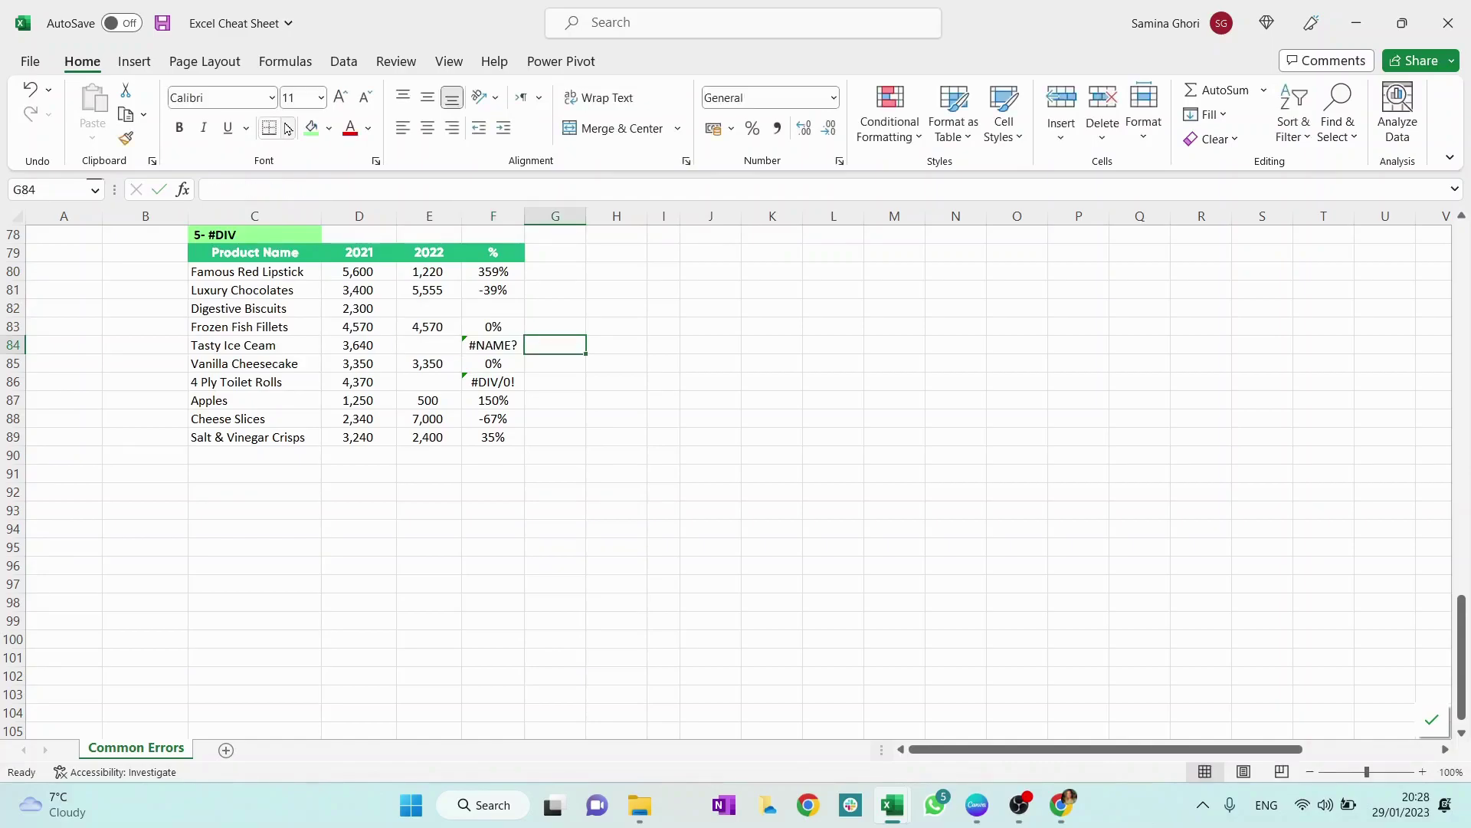
key(Left)
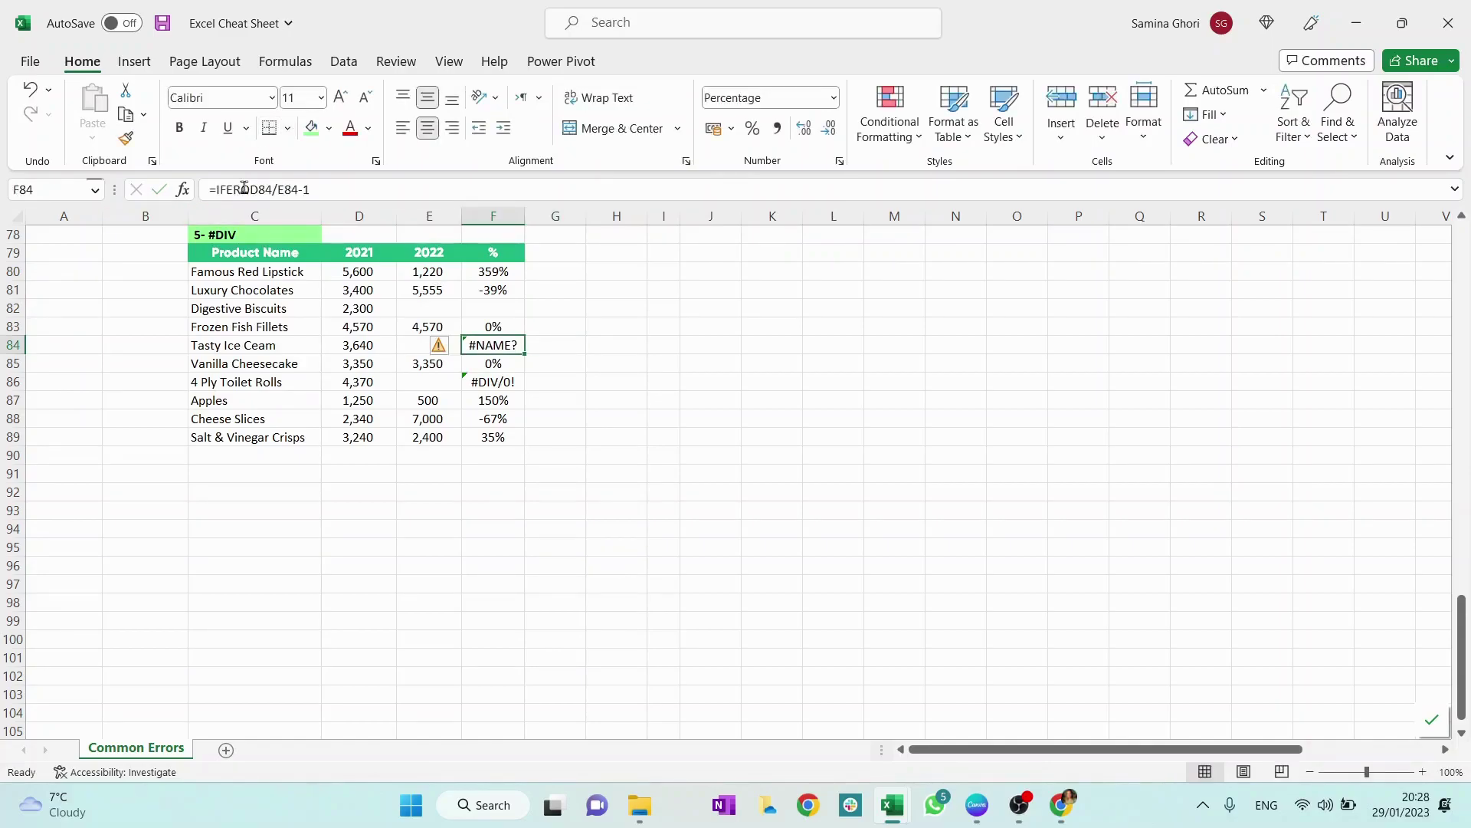
Fix F84 to =IFERROR(D84/E84-1,"WAITING DATA") and widen column F to fit the text.
click(243, 188)
text(R)
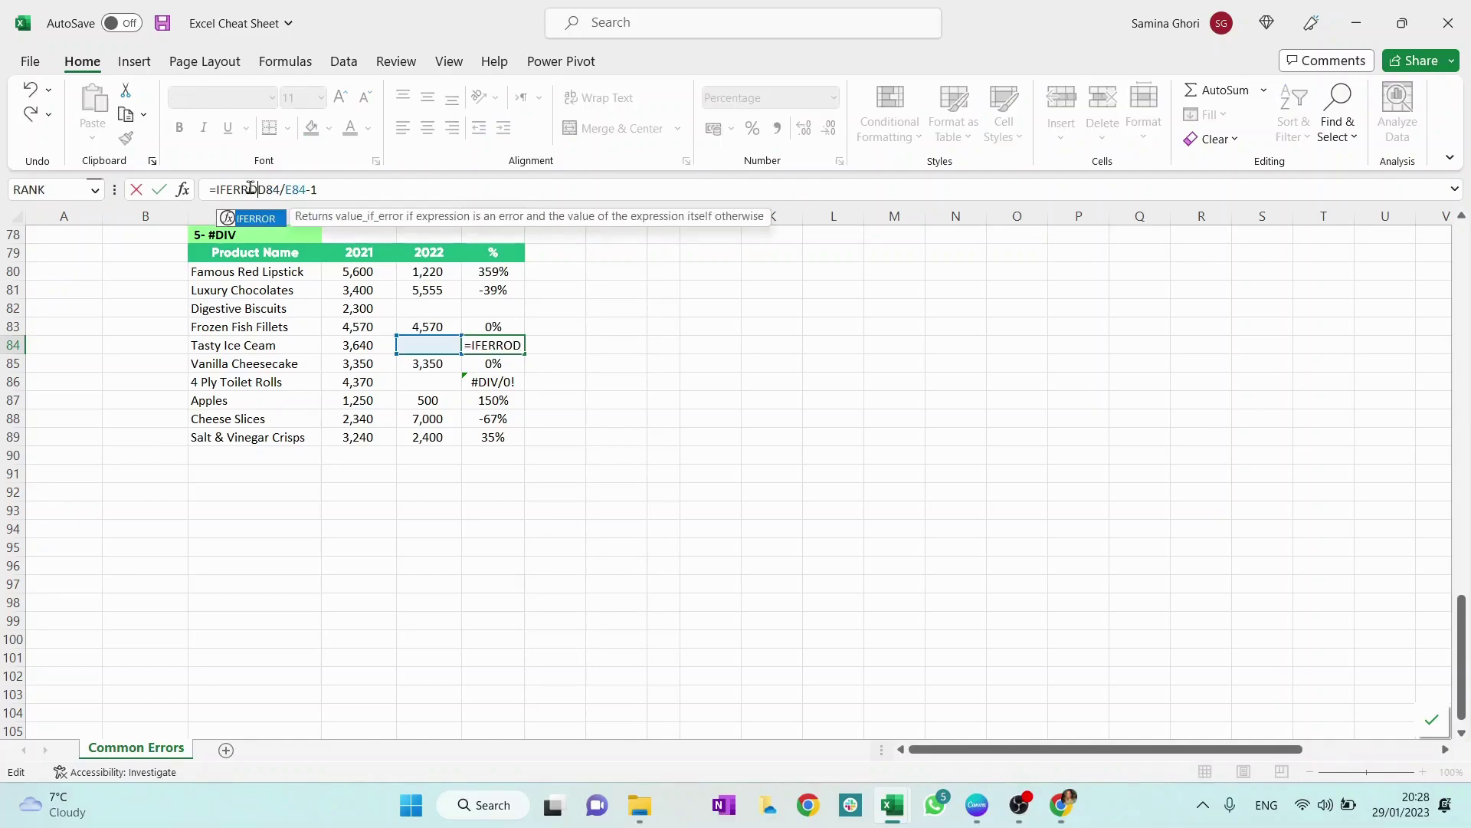
text(()
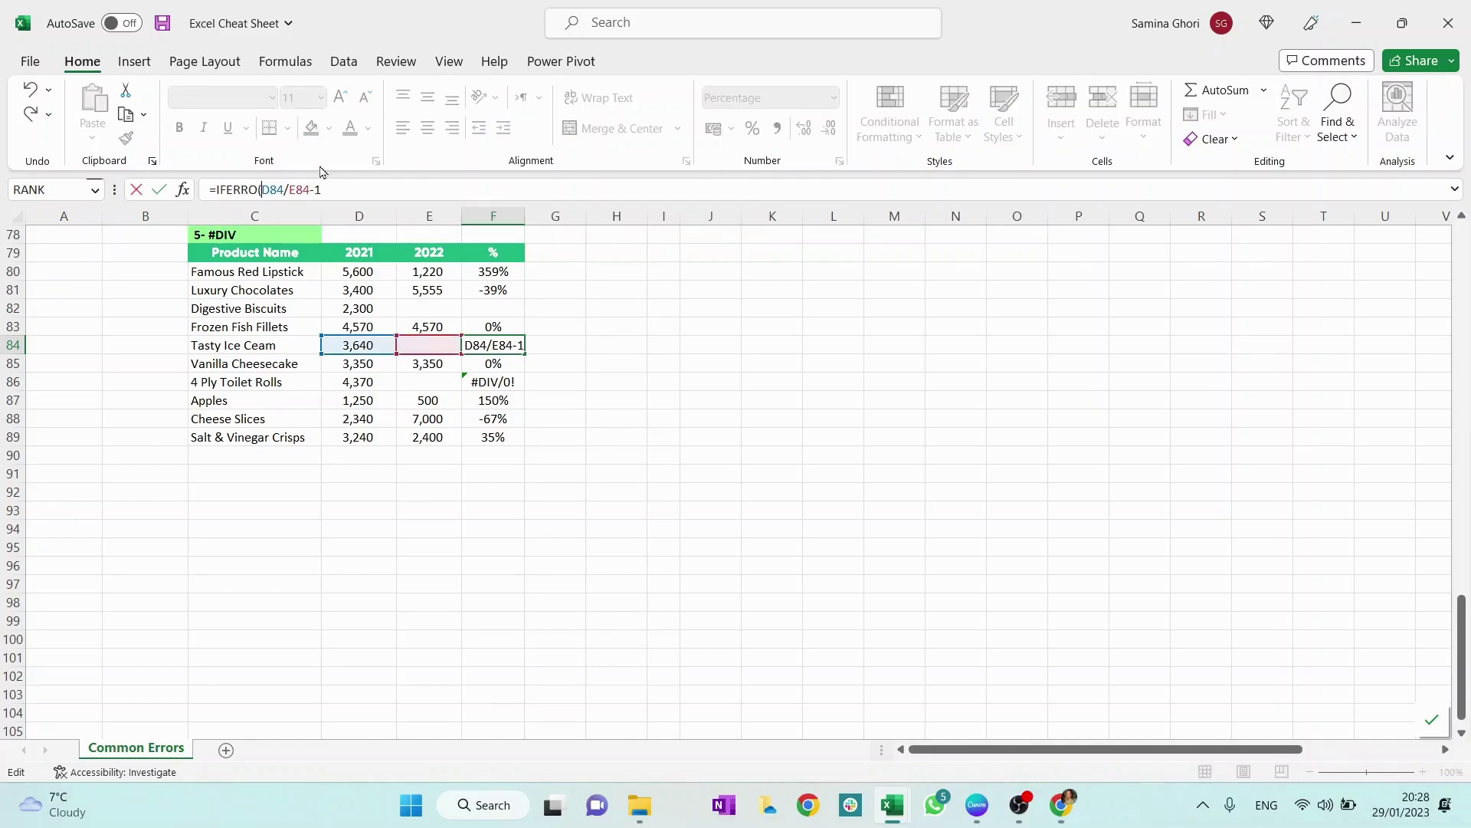
key(BackSpace)
key(BackSpace)
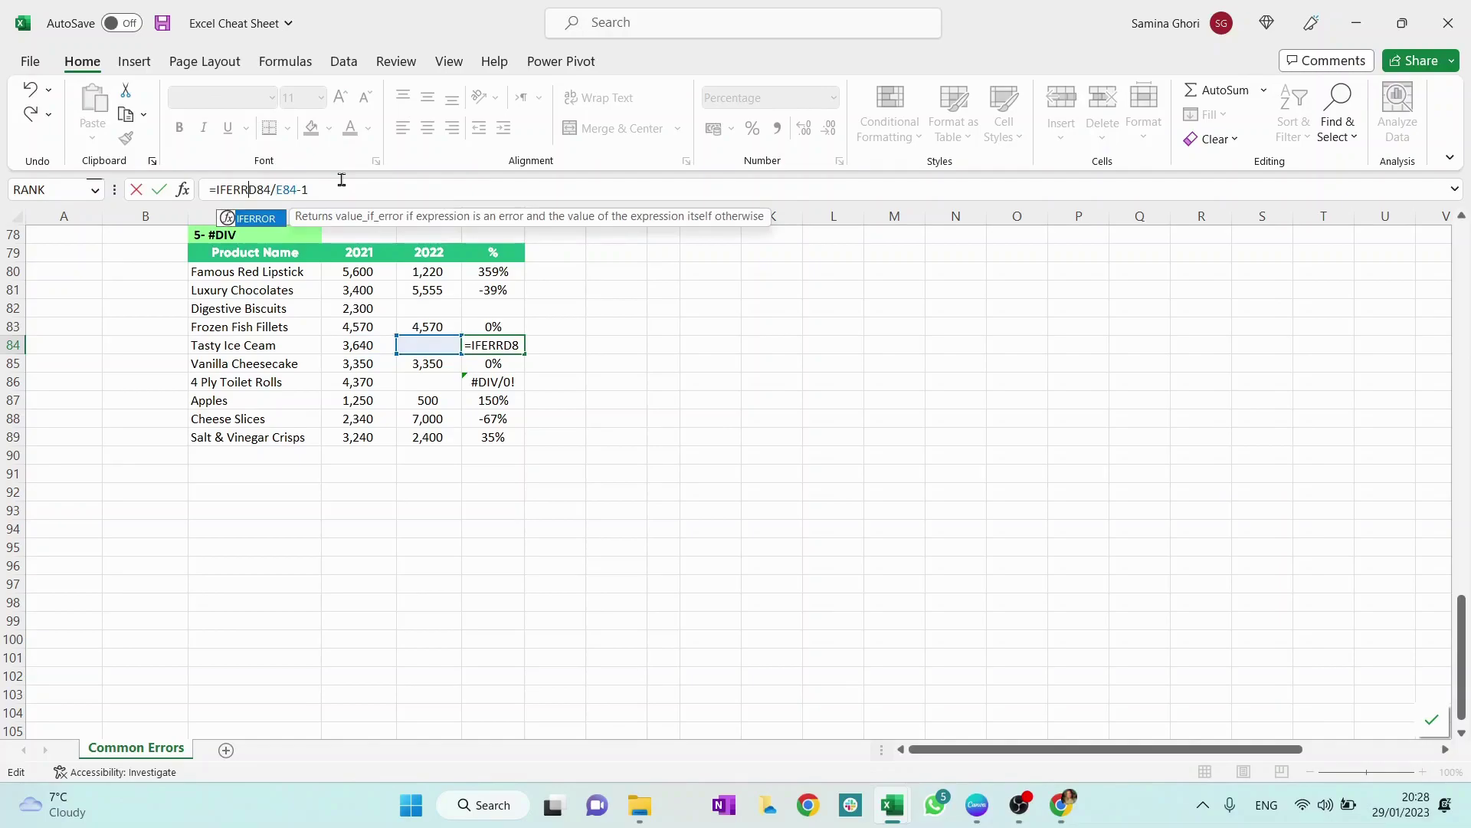
text(OR)
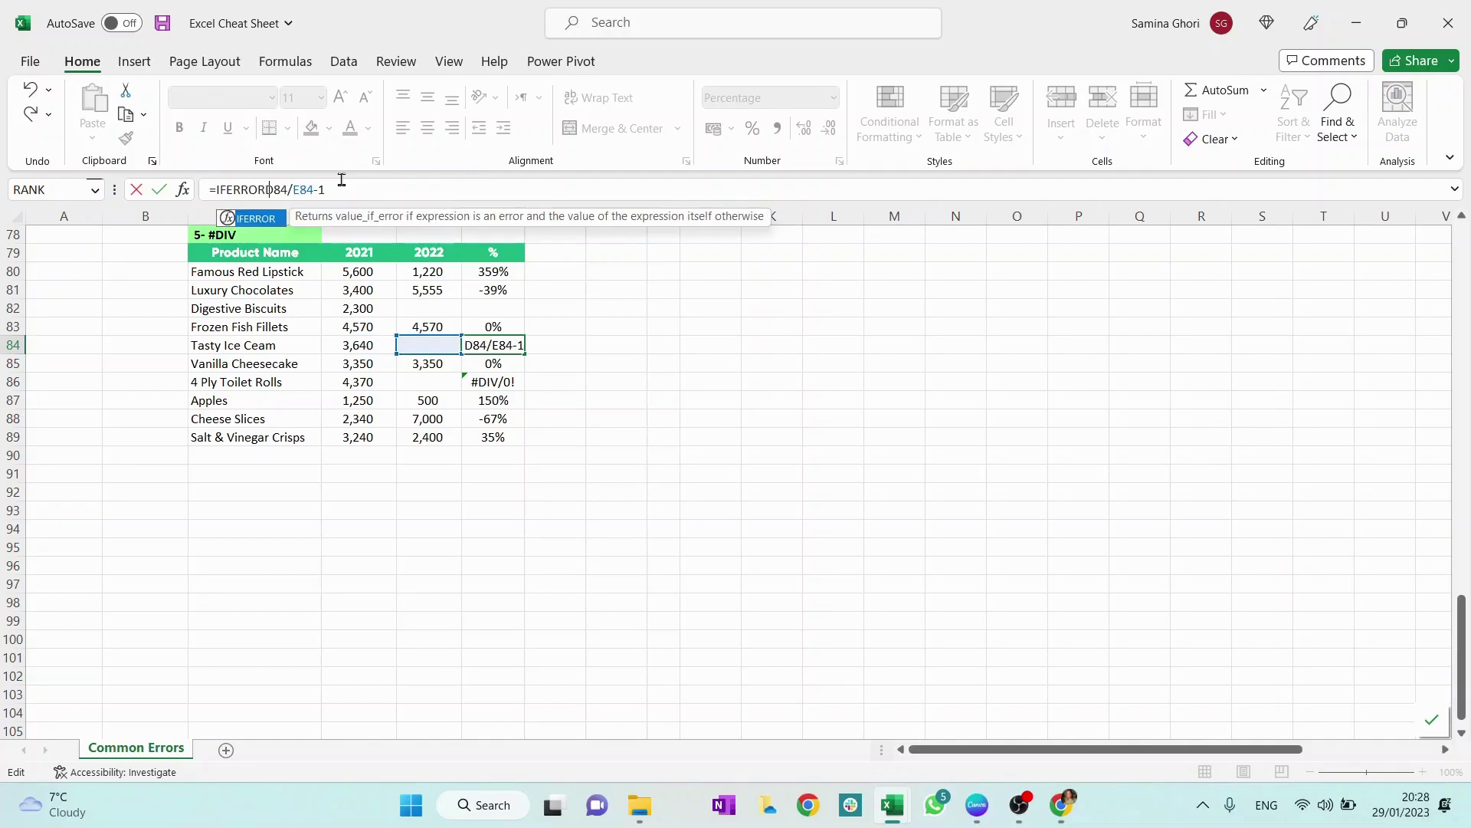
text(()
text(,)
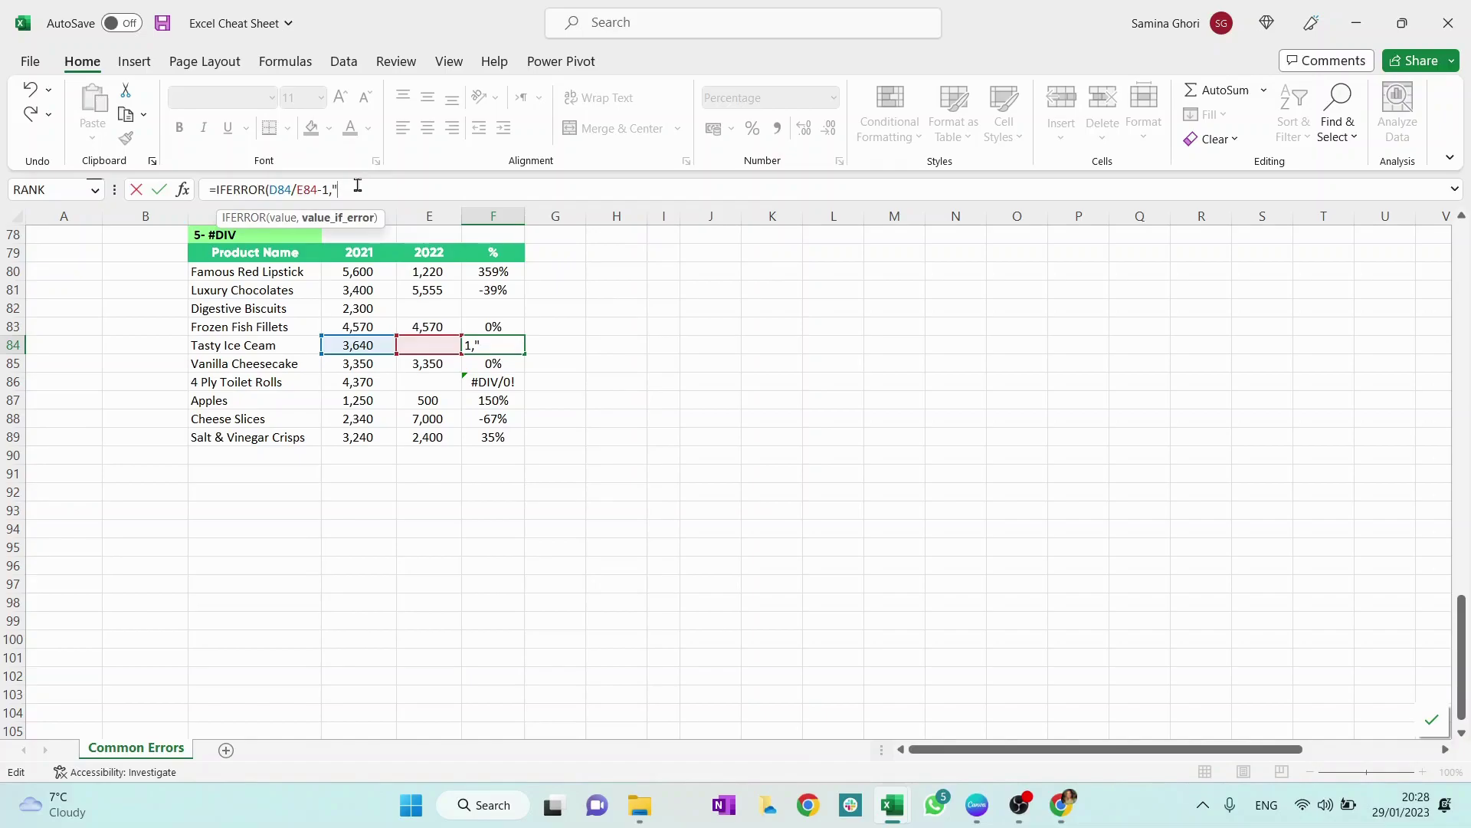
text("WA)
text(ITING)
text( DATE)
text("))
key(Return)
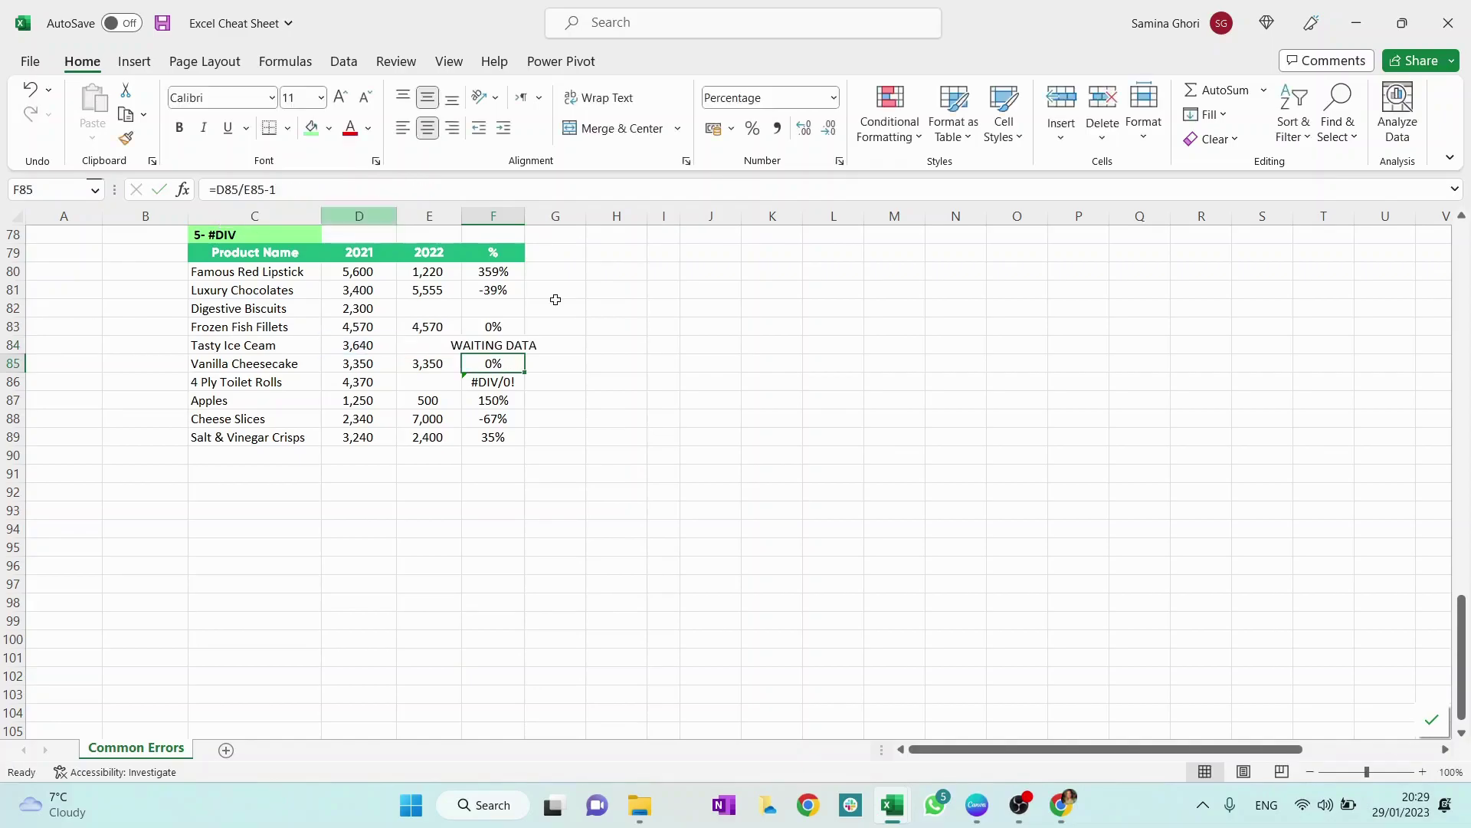
drag(531, 224, 556, 222)
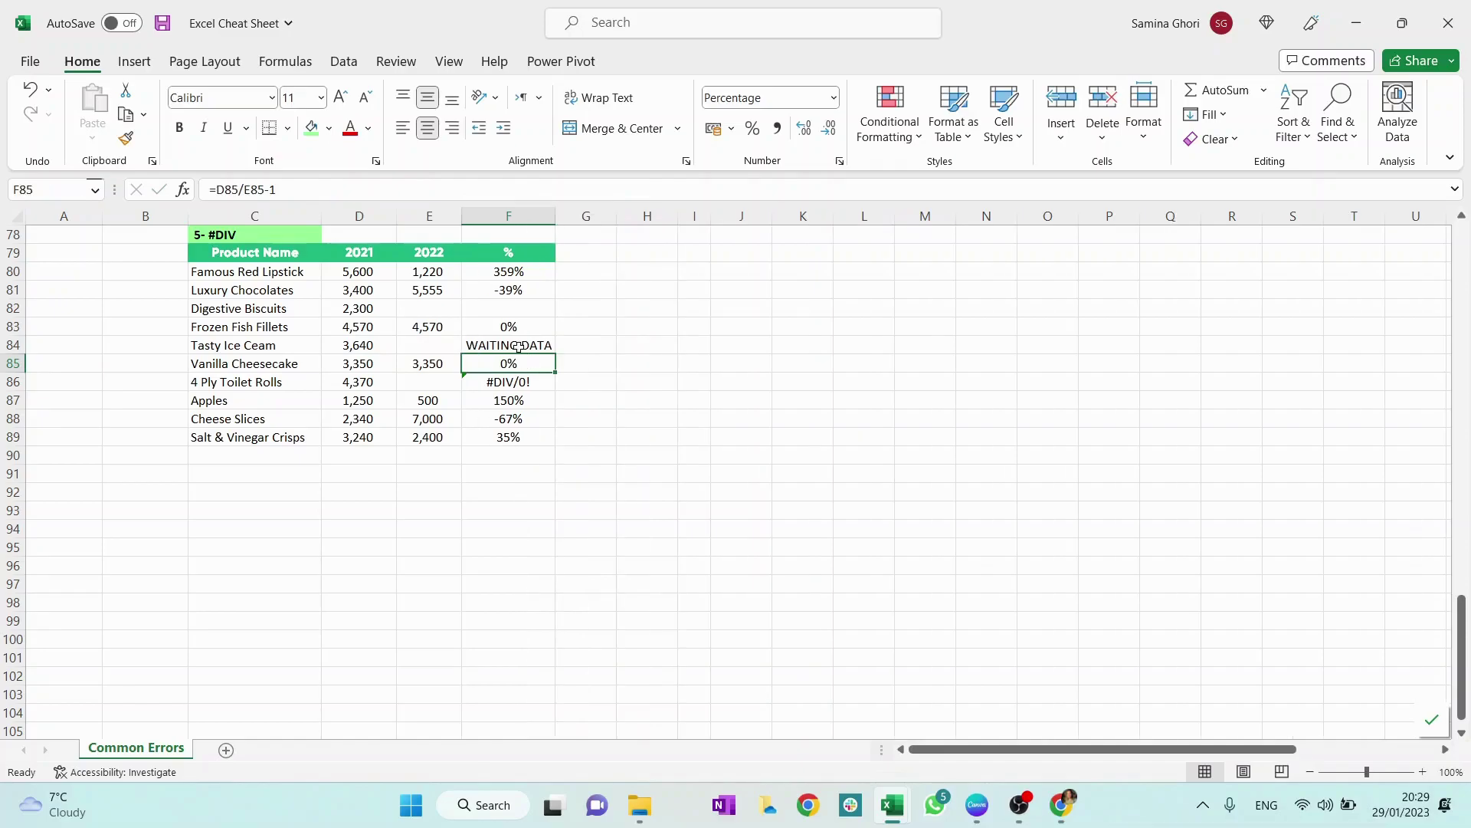
click(513, 343)
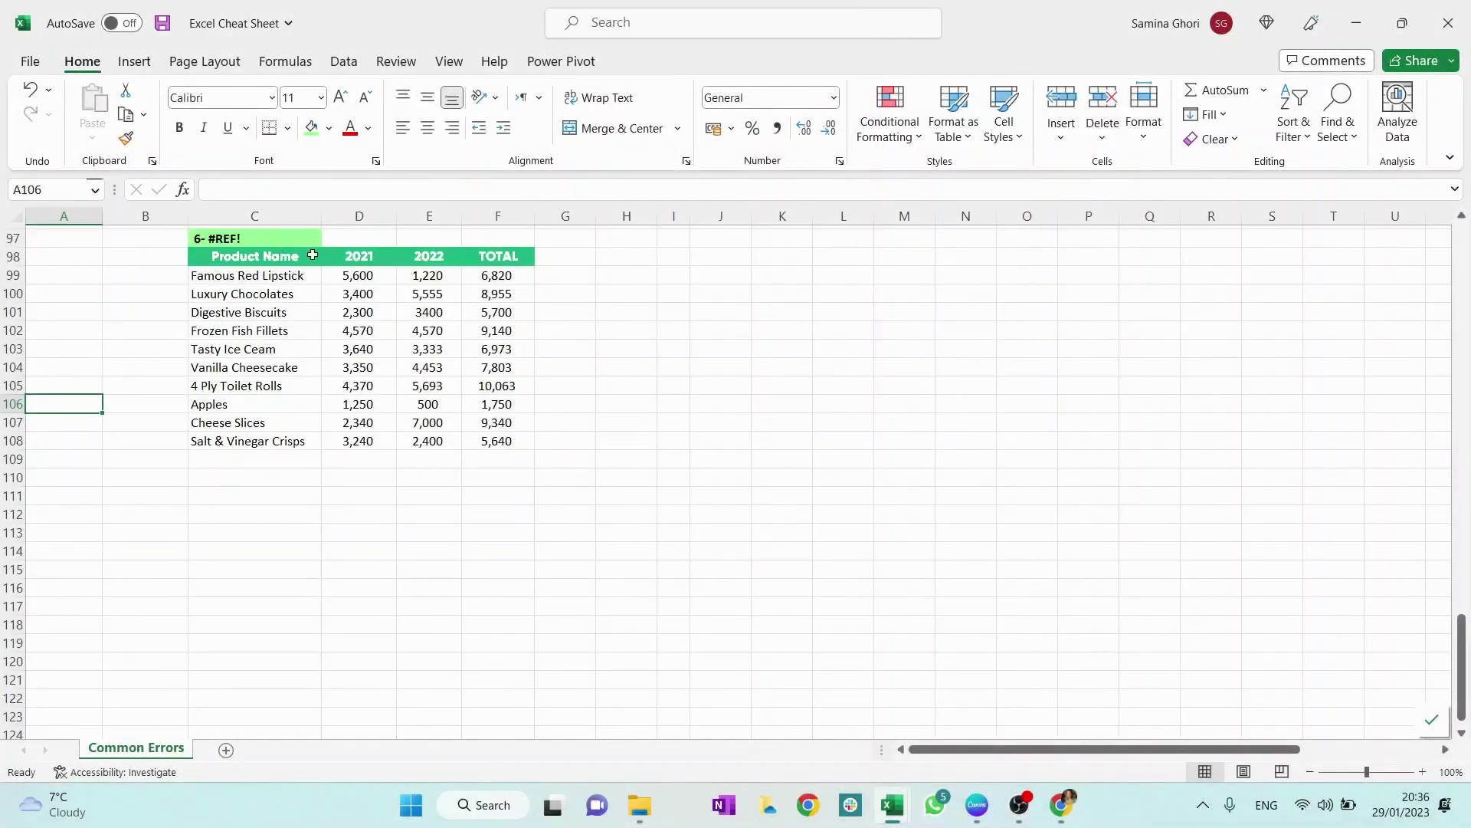
Delete the 2022 column to show the #REF! error in TOTAL, then undo to restore it.
click(517, 274)
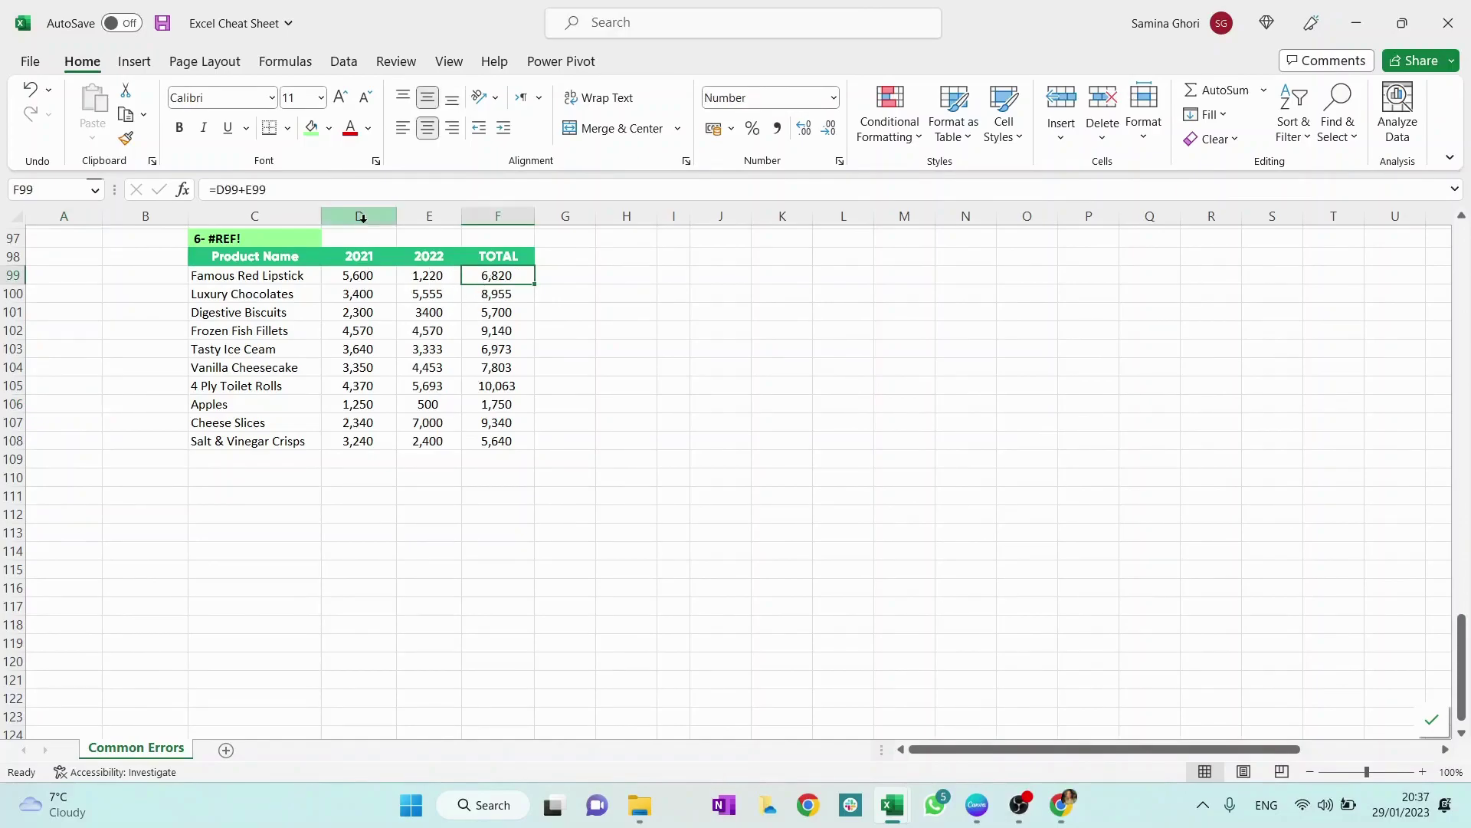
click(429, 217)
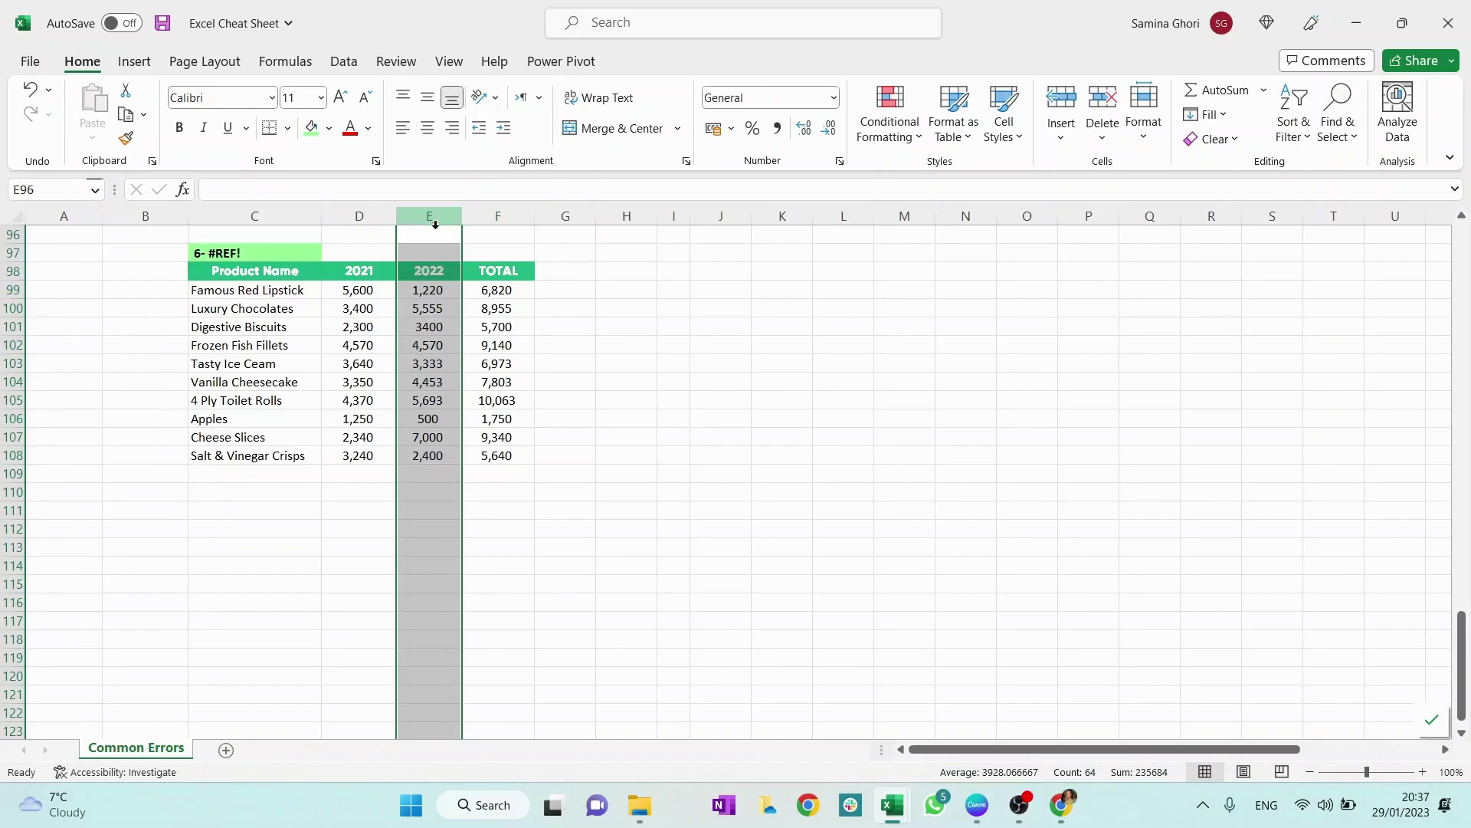
right_click(433, 221)
click(530, 445)
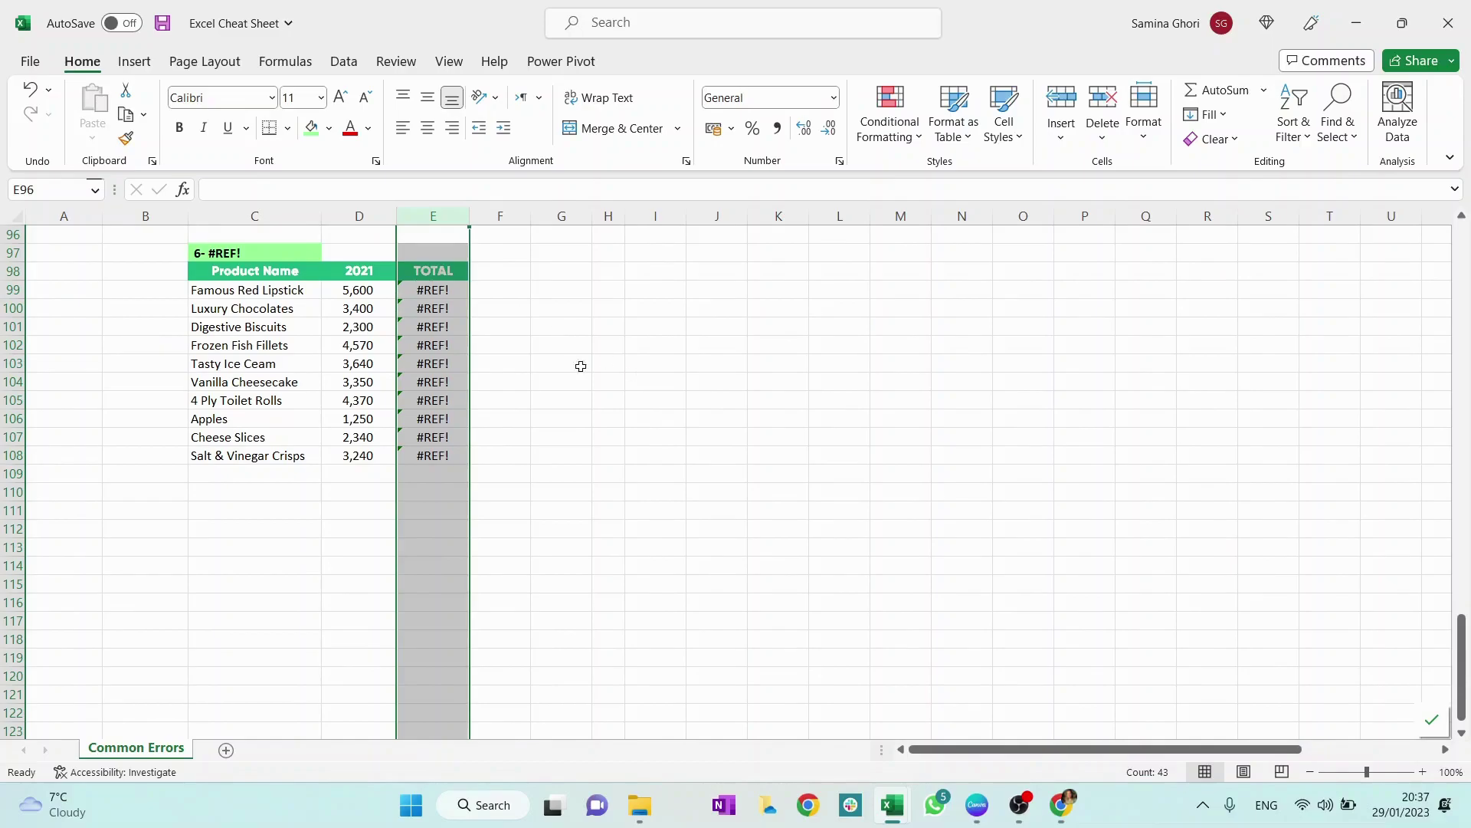
click(538, 355)
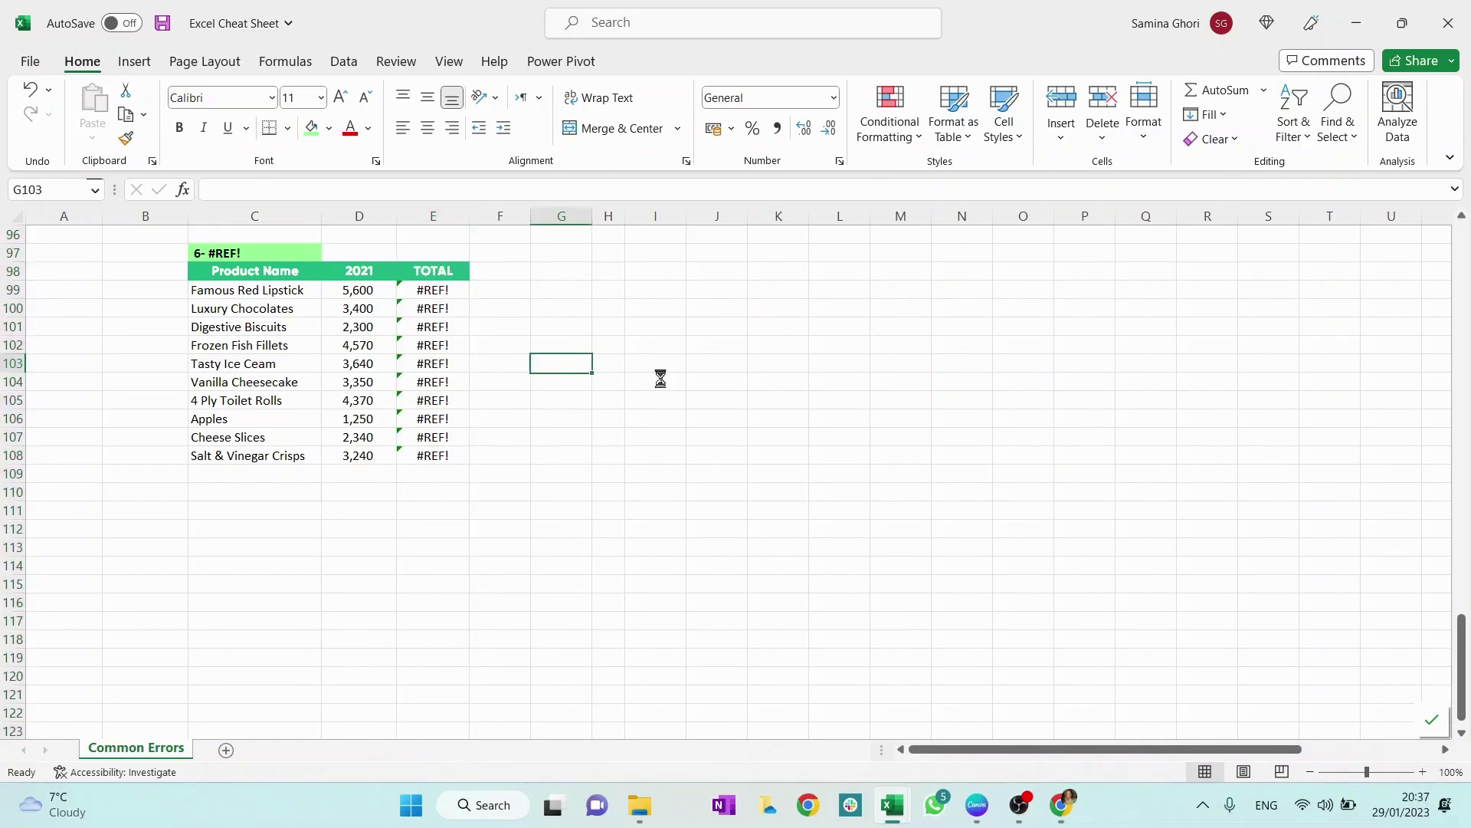
key(ctrl+z)
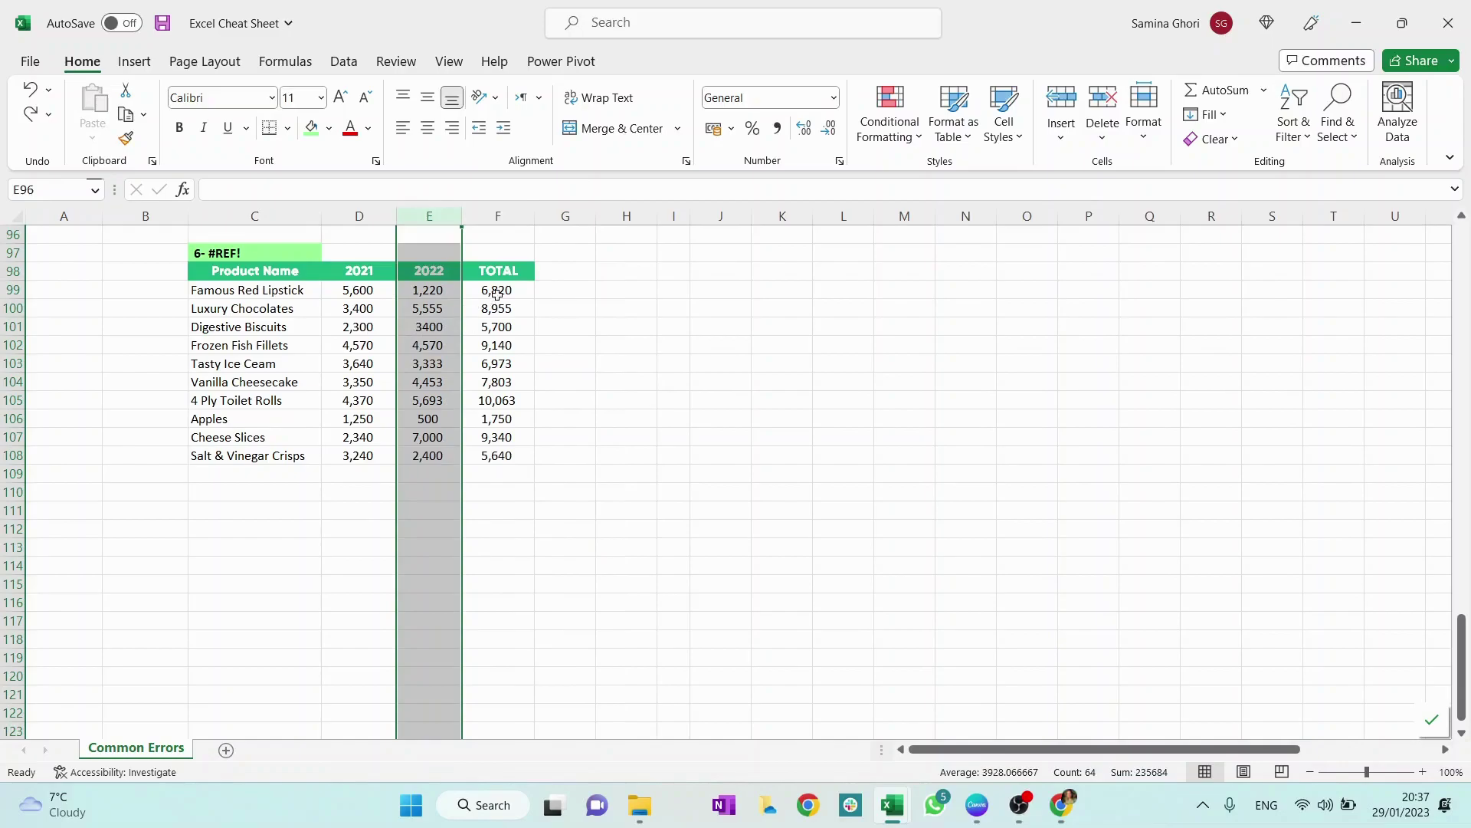
Copy the TOTAL formulas F99:F108 and paste them at A110.
drag(499, 292, 513, 452)
key(ctrl+c)
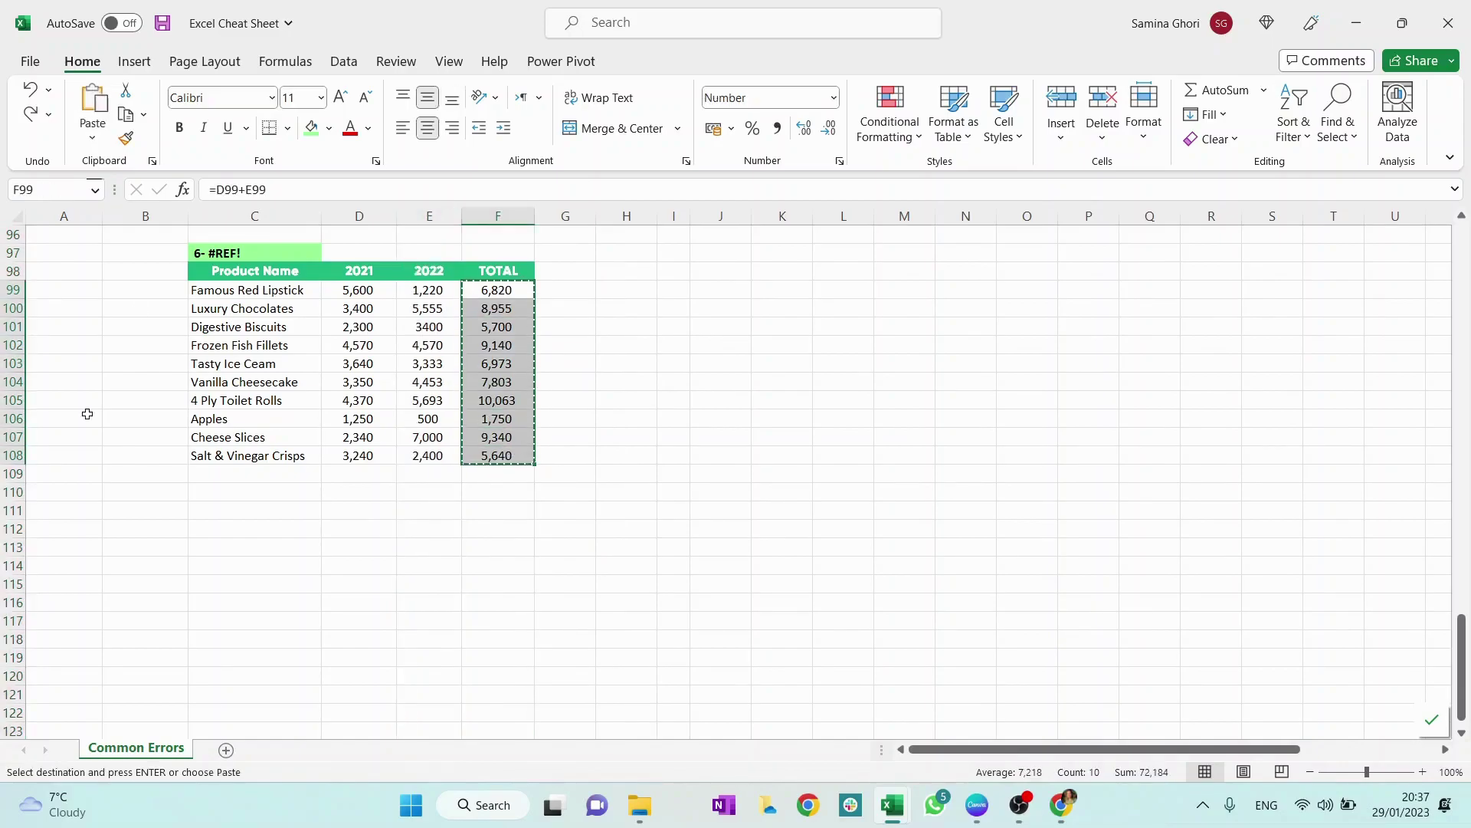
click(70, 496)
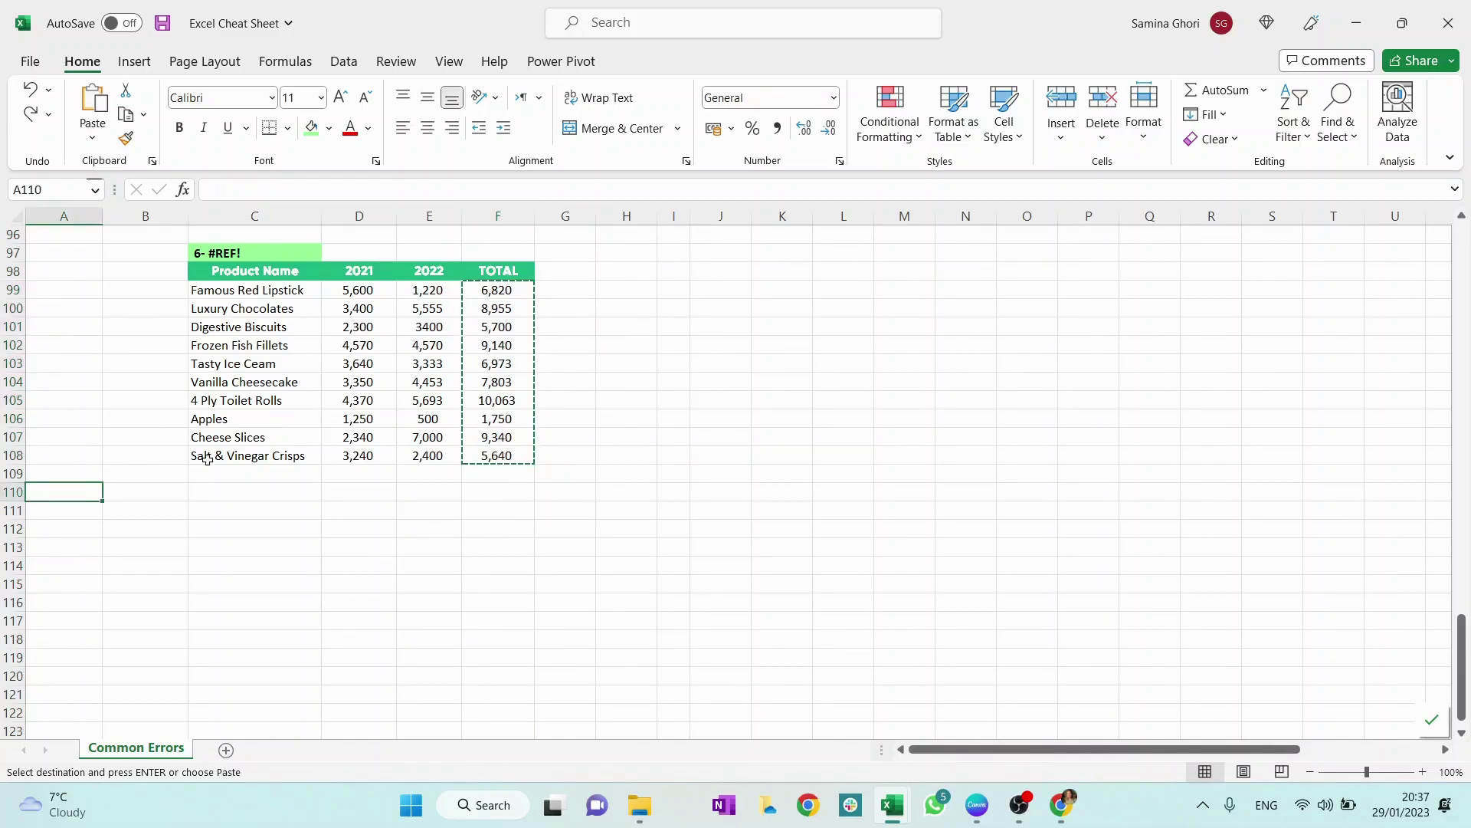
key(ctrl+v)
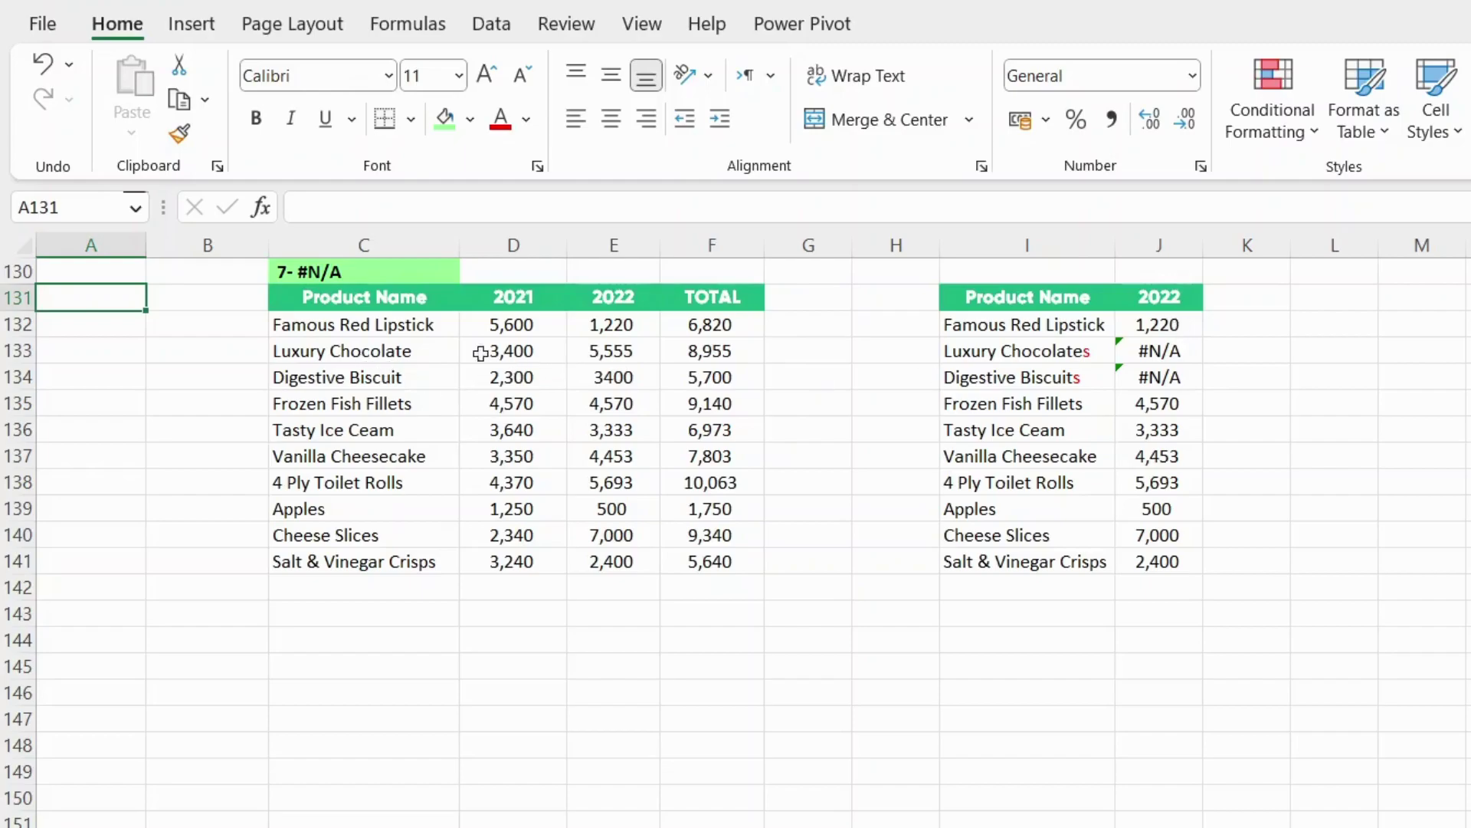
click(996, 357)
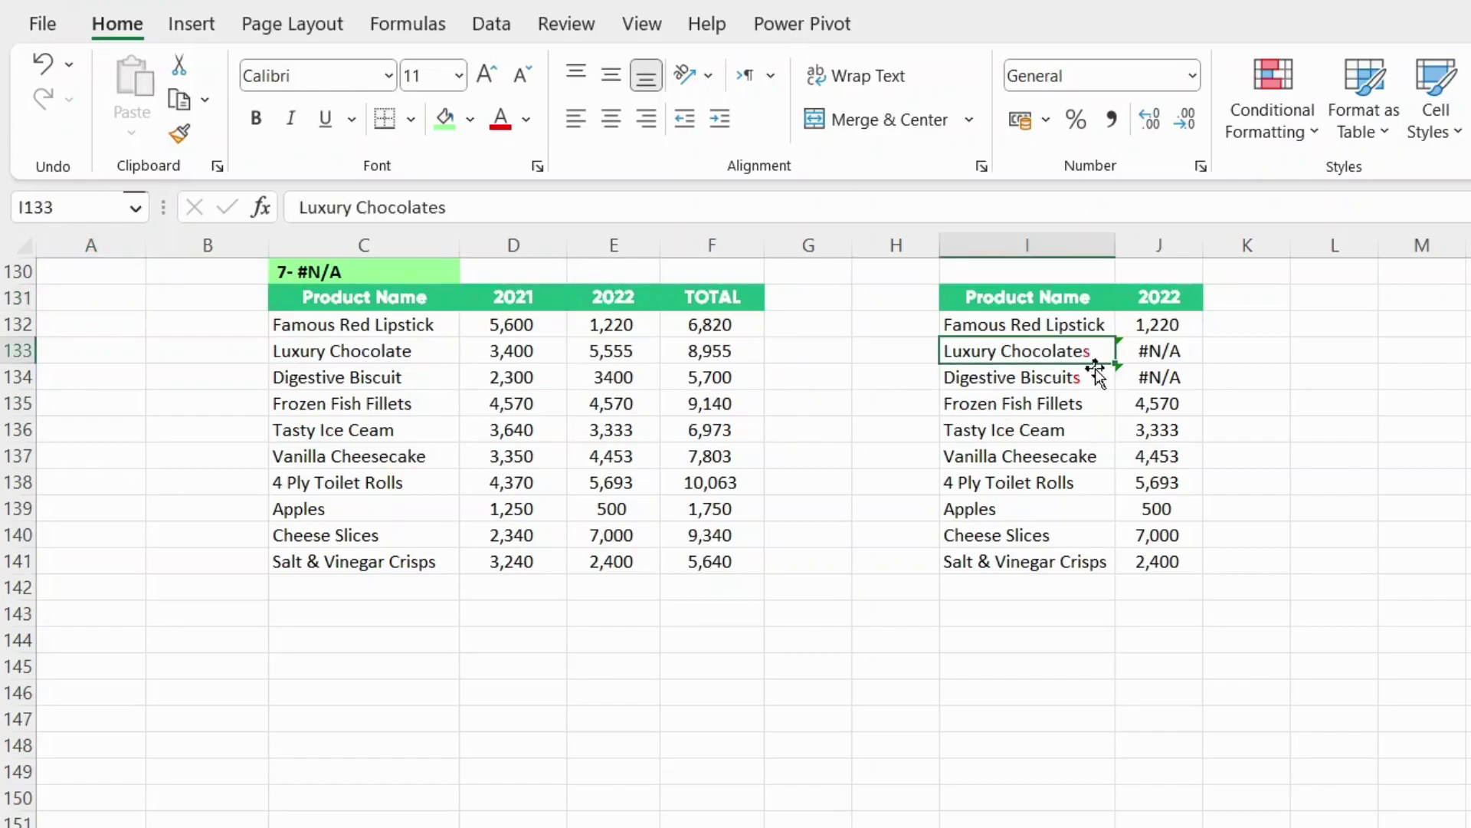
click(295, 355)
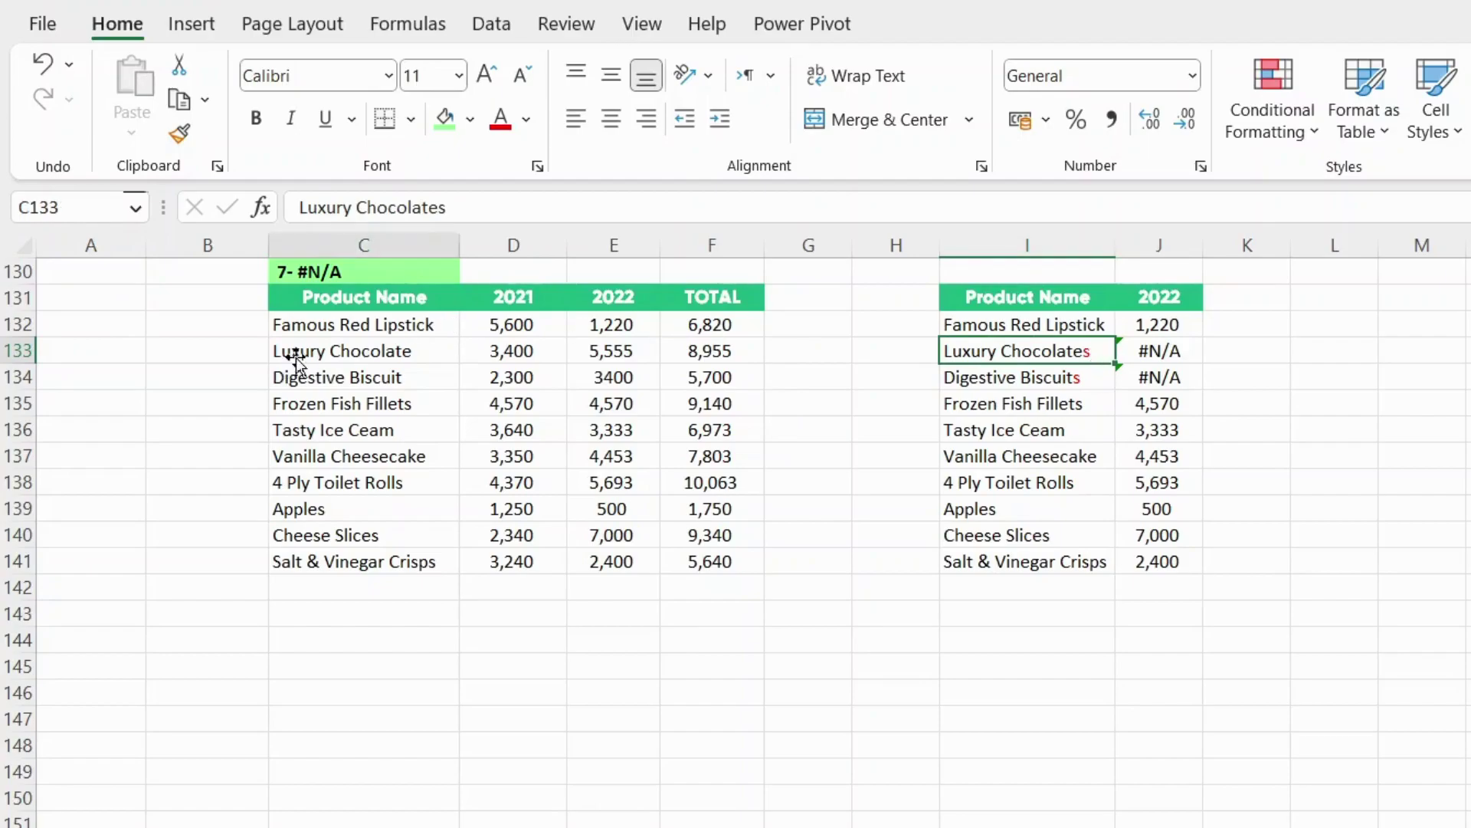
click(1035, 381)
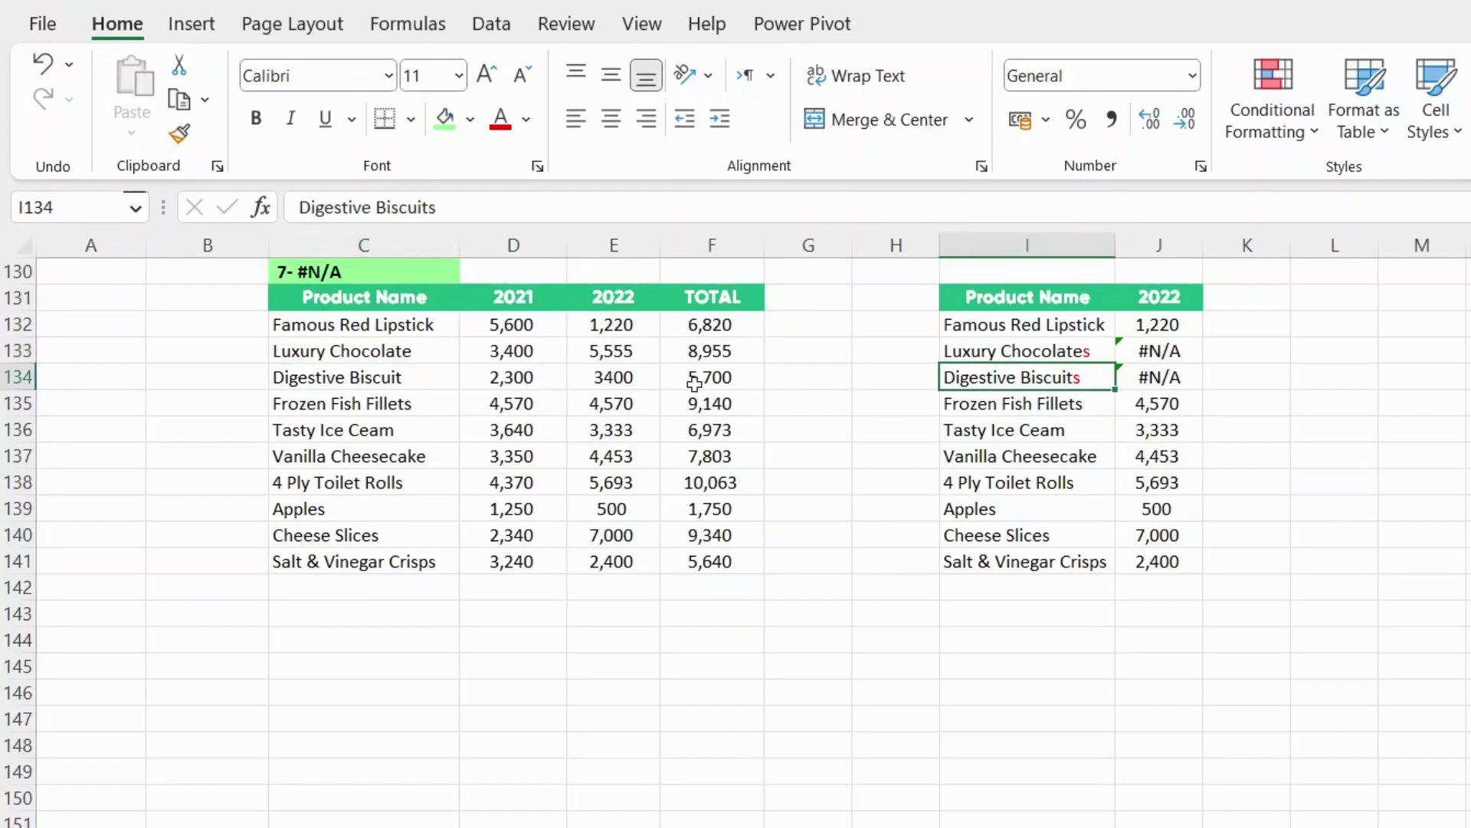
click(1040, 402)
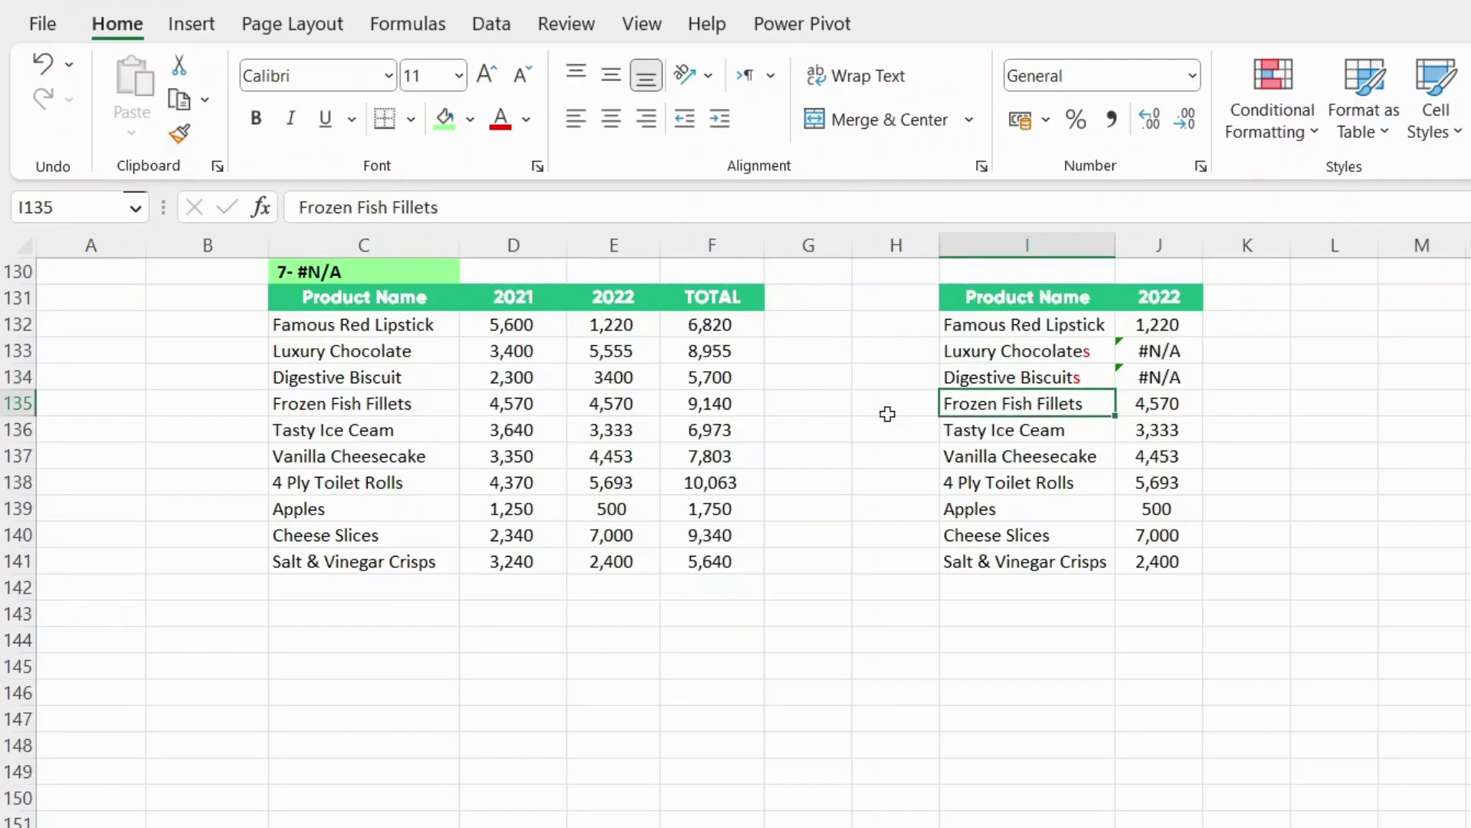
click(346, 406)
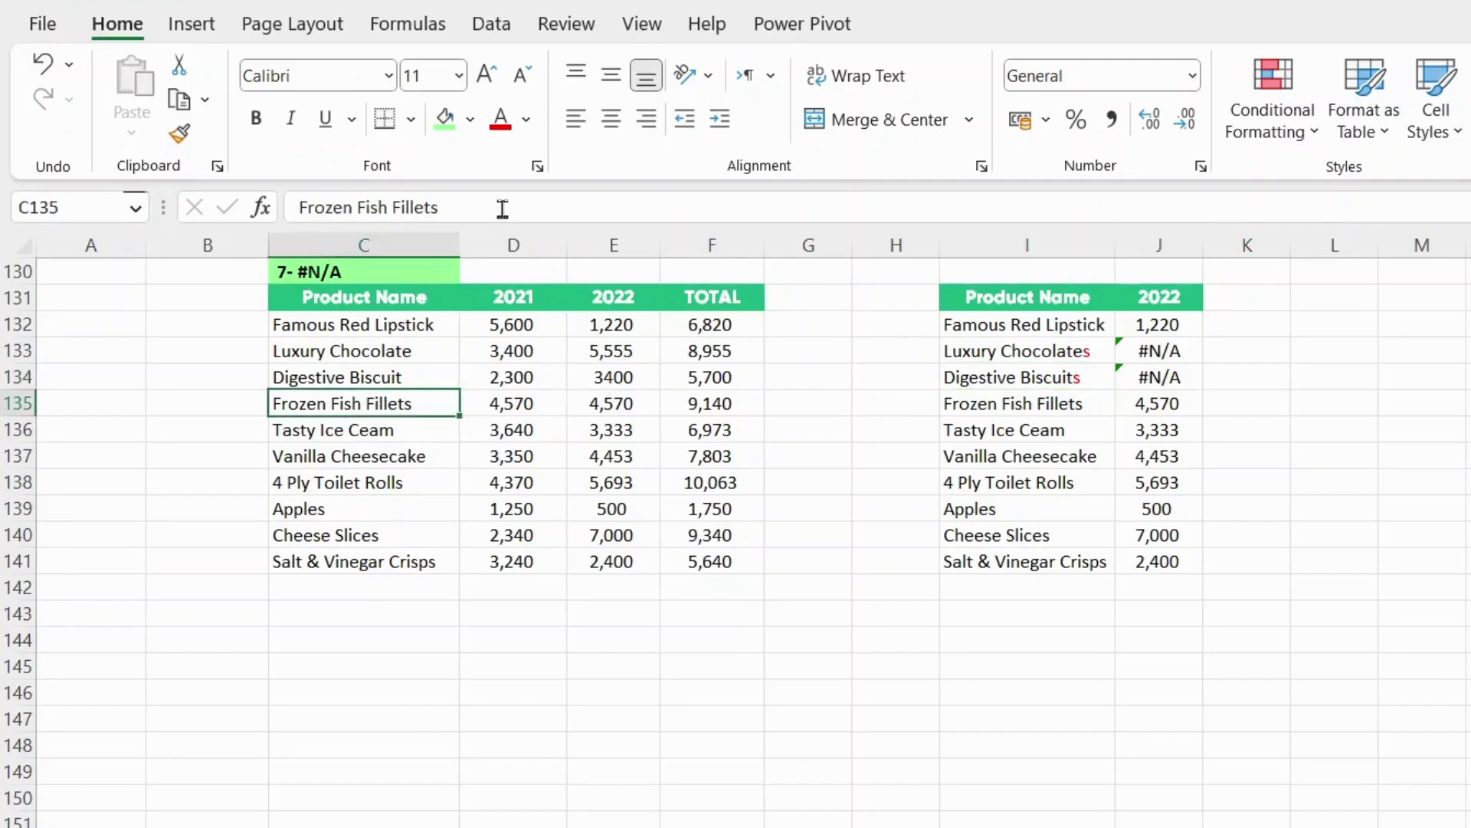
click(526, 207)
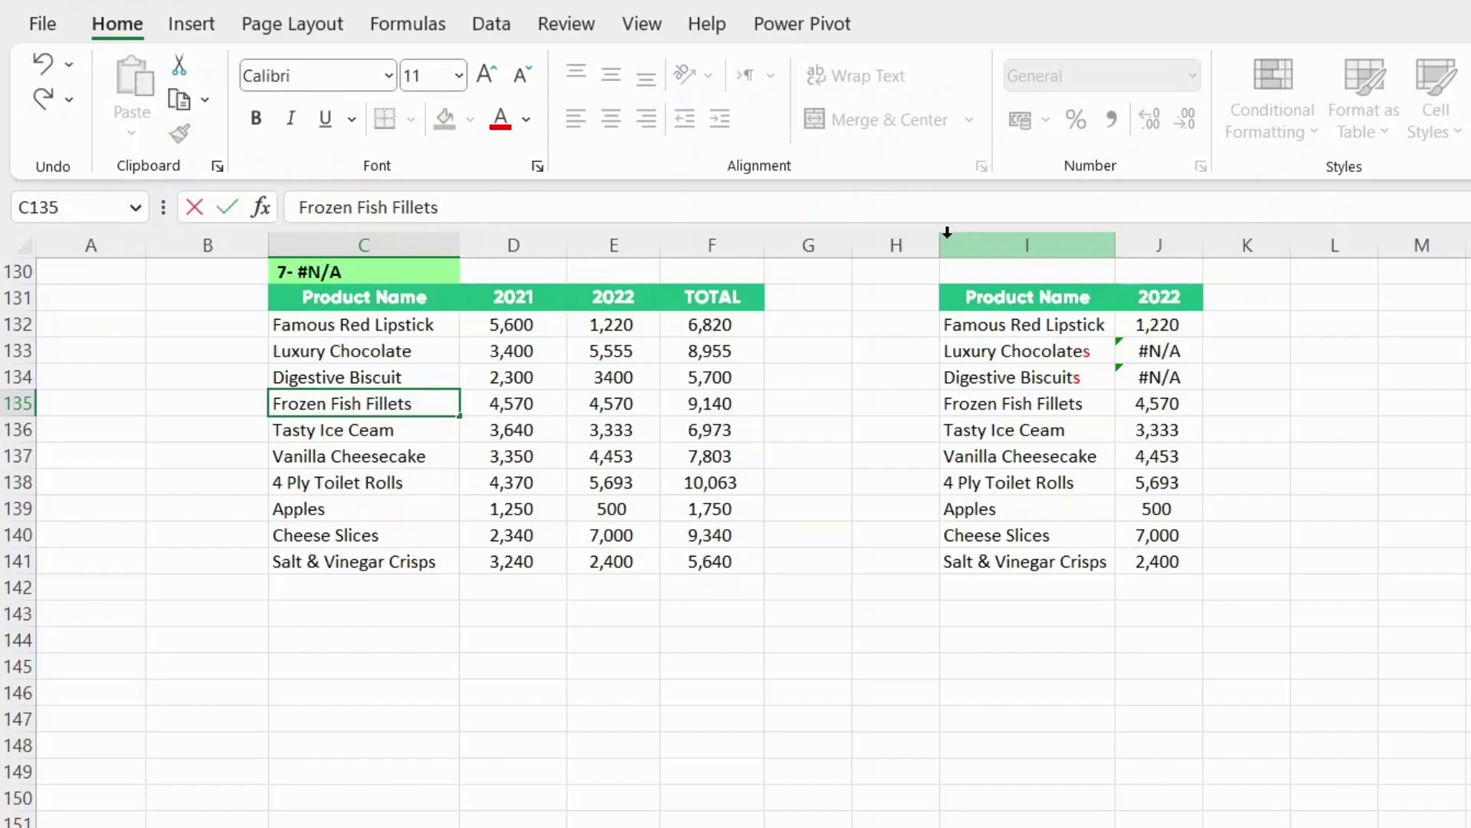
key(Return)
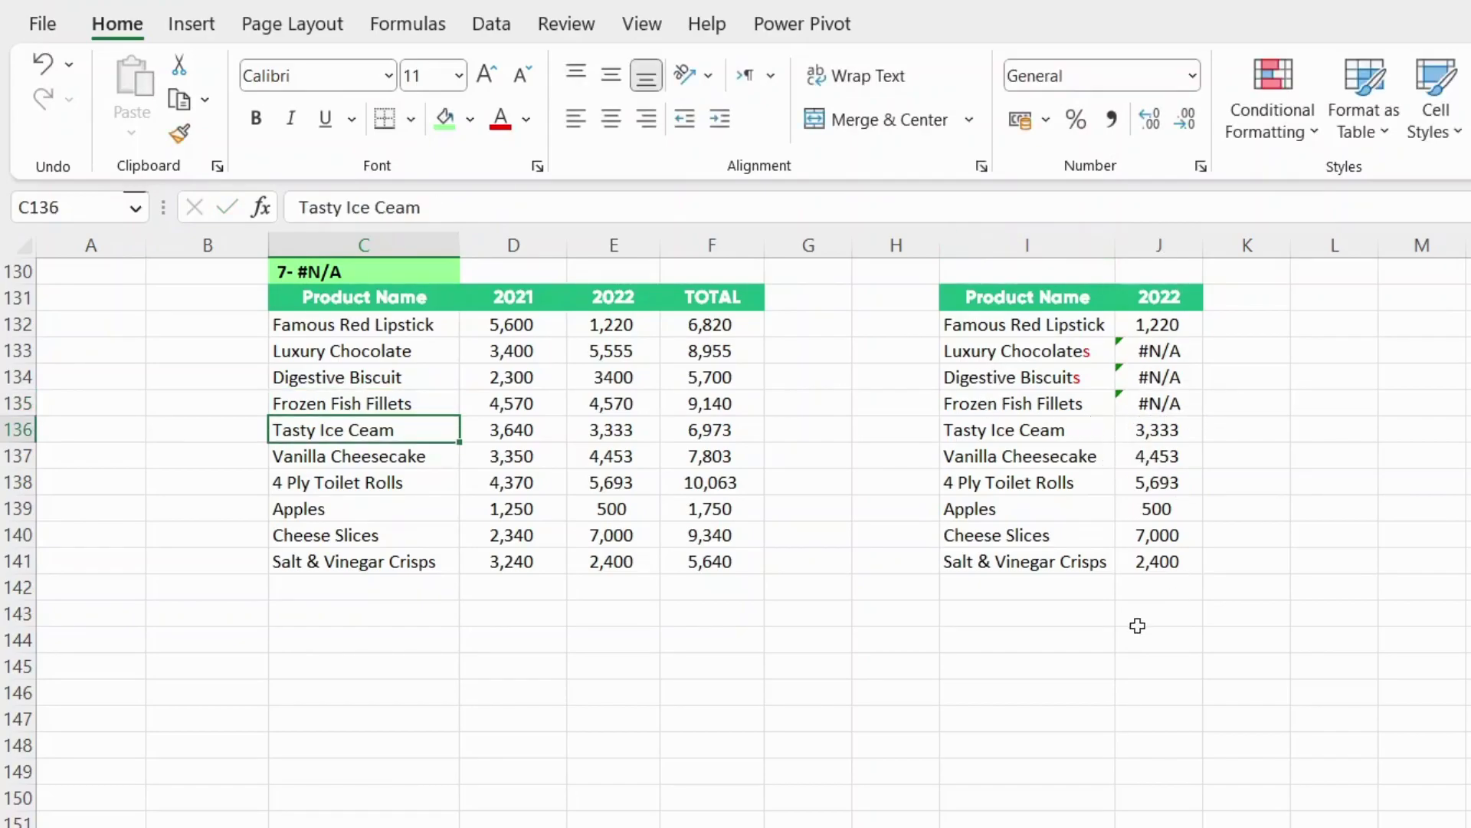
click(430, 393)
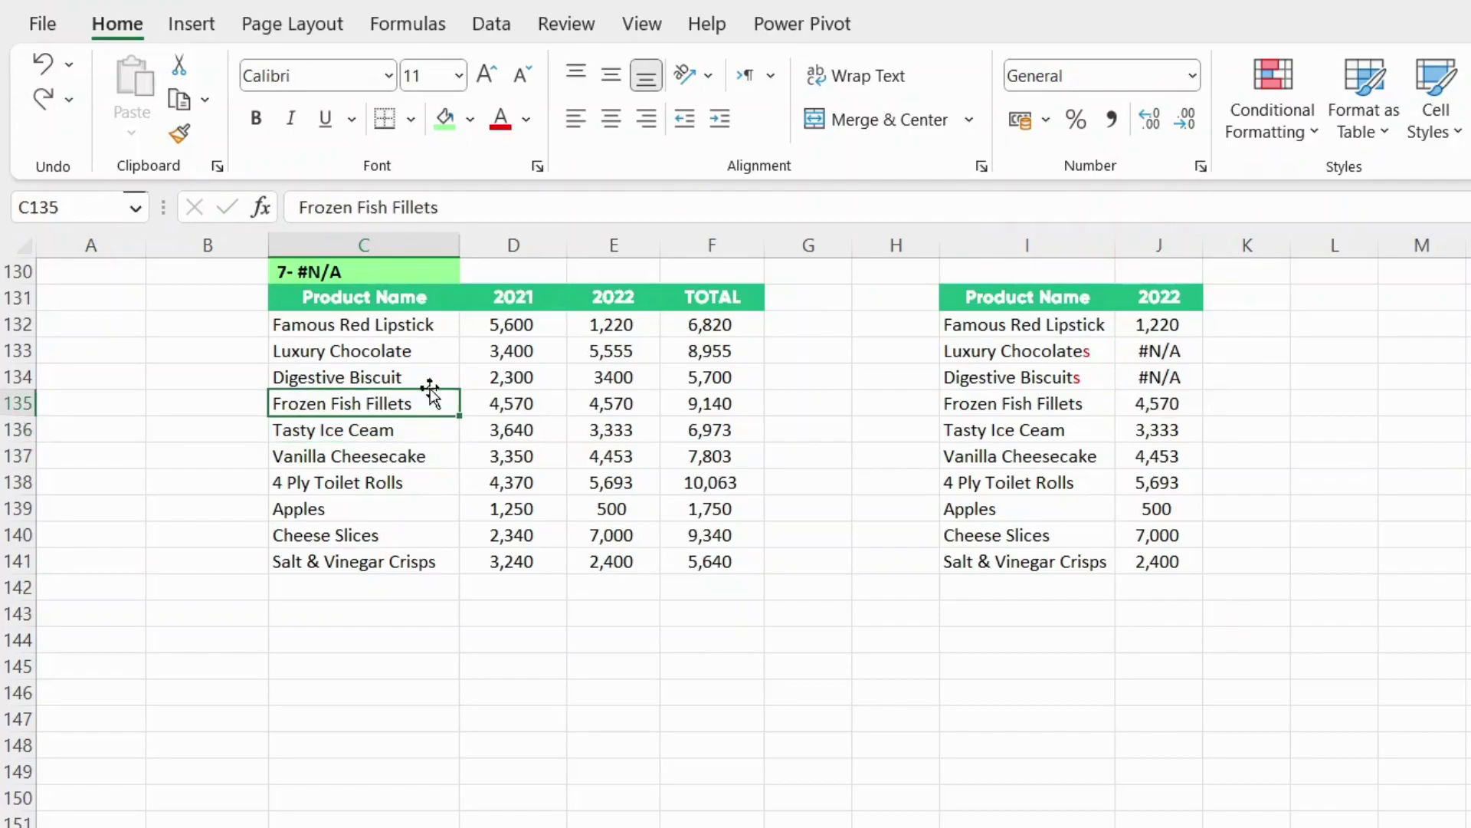
click(1166, 351)
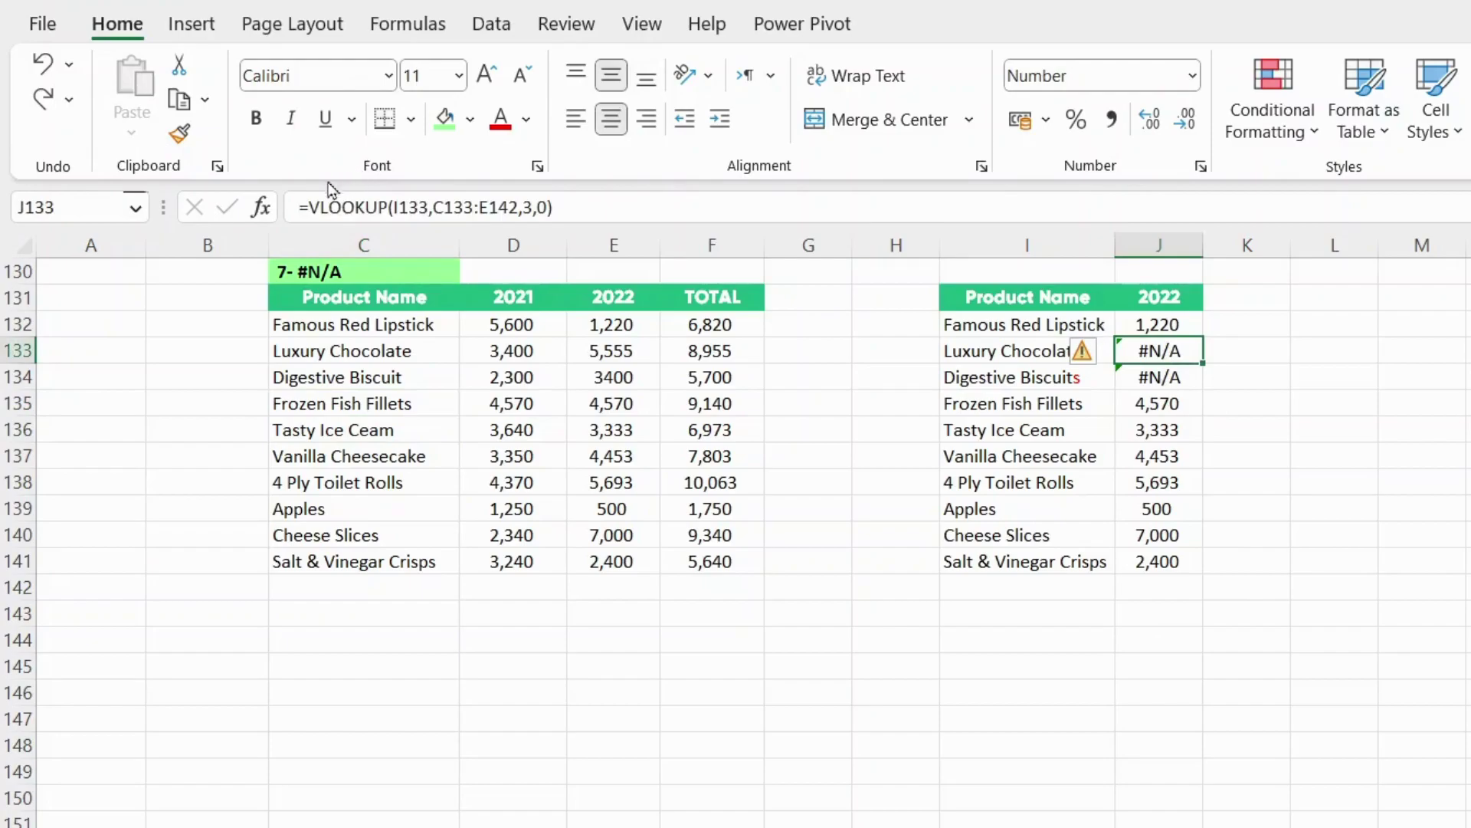
Change J133 to =IFERROR(VLOOKUP(I133,C133:E142,3,0),"NOT FOUND").
click(310, 205)
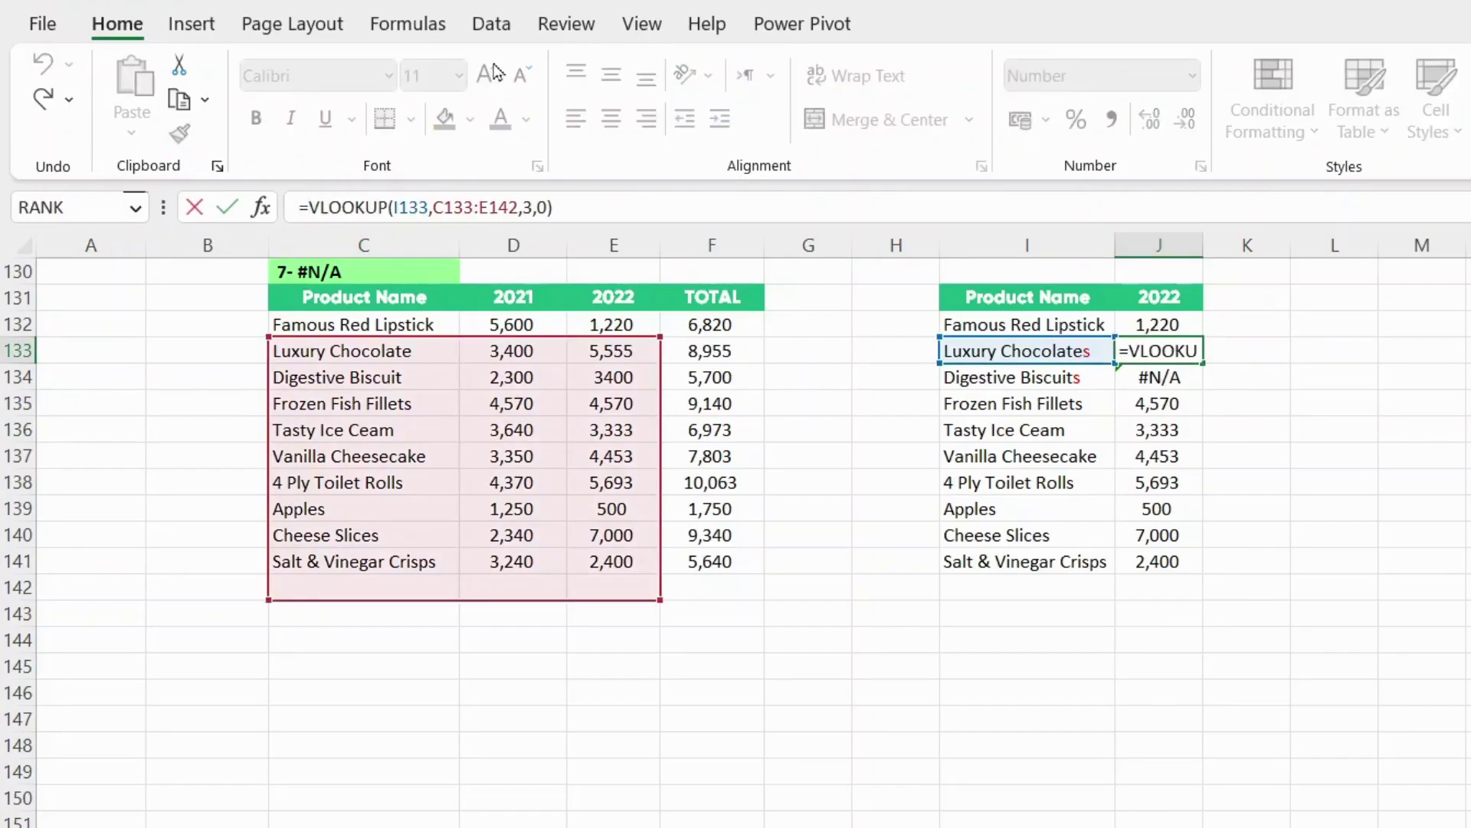
text(IFERRO)
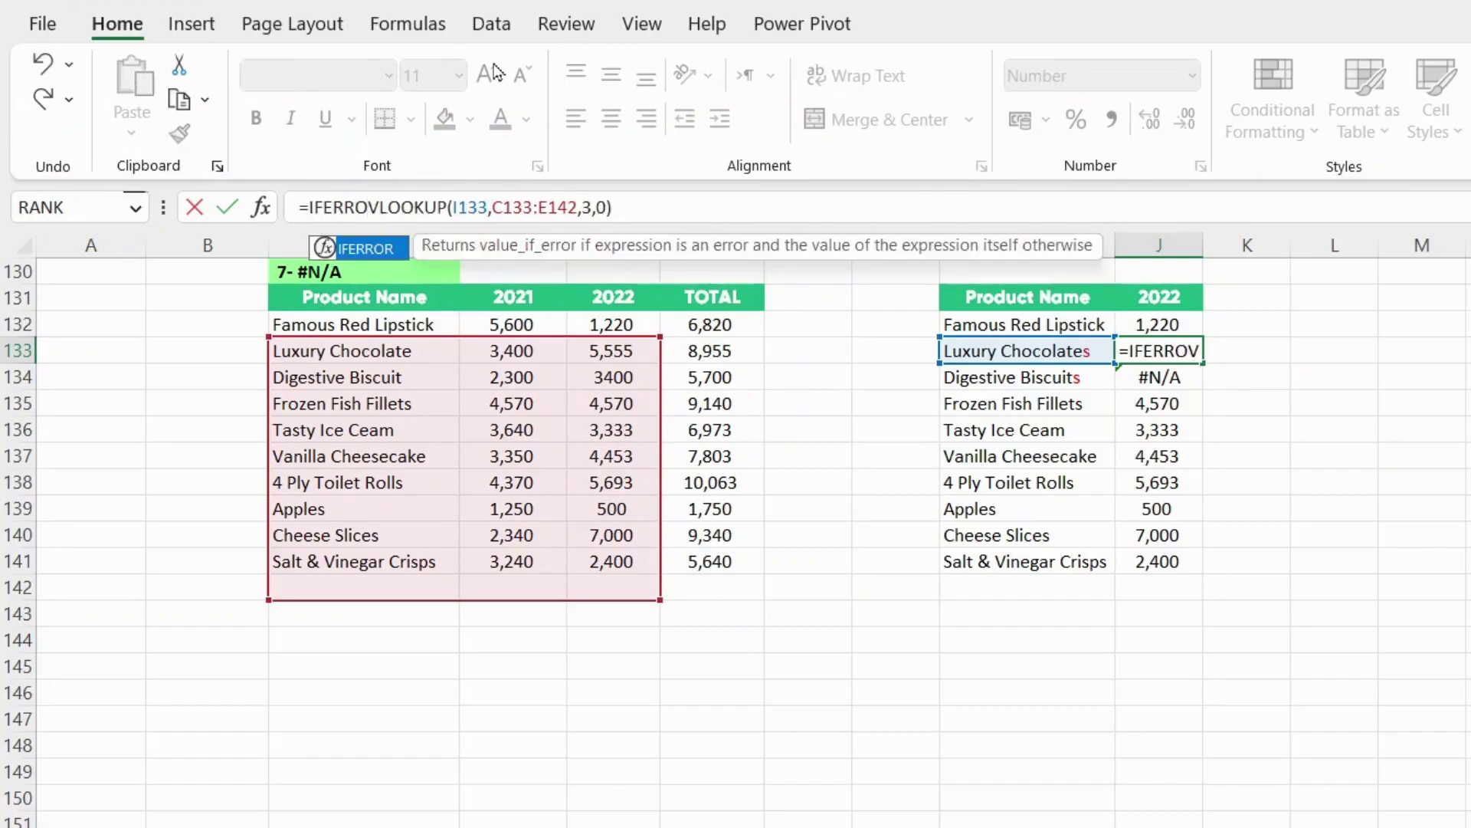
text(R()
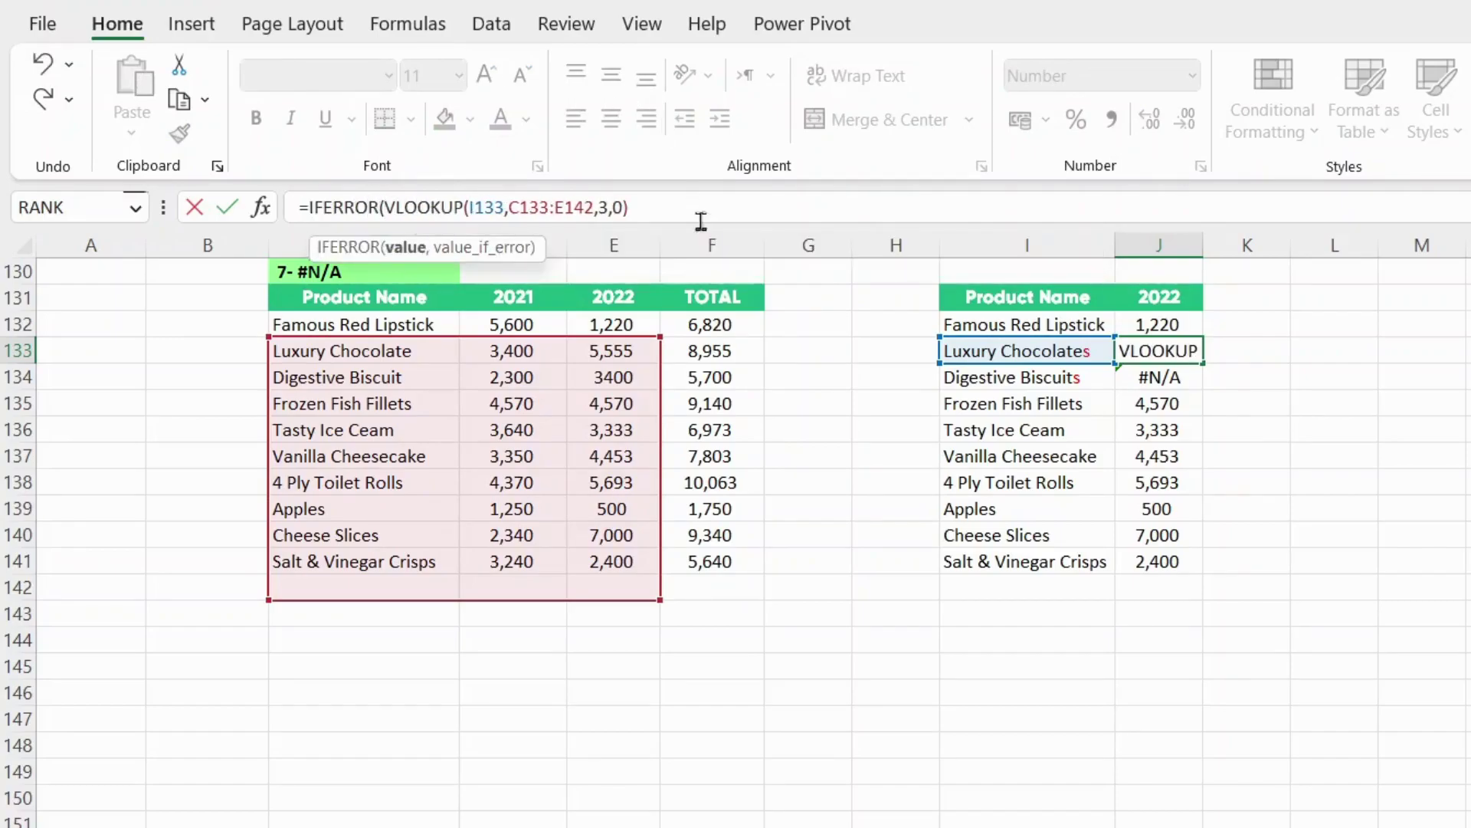
click(687, 216)
text(,)
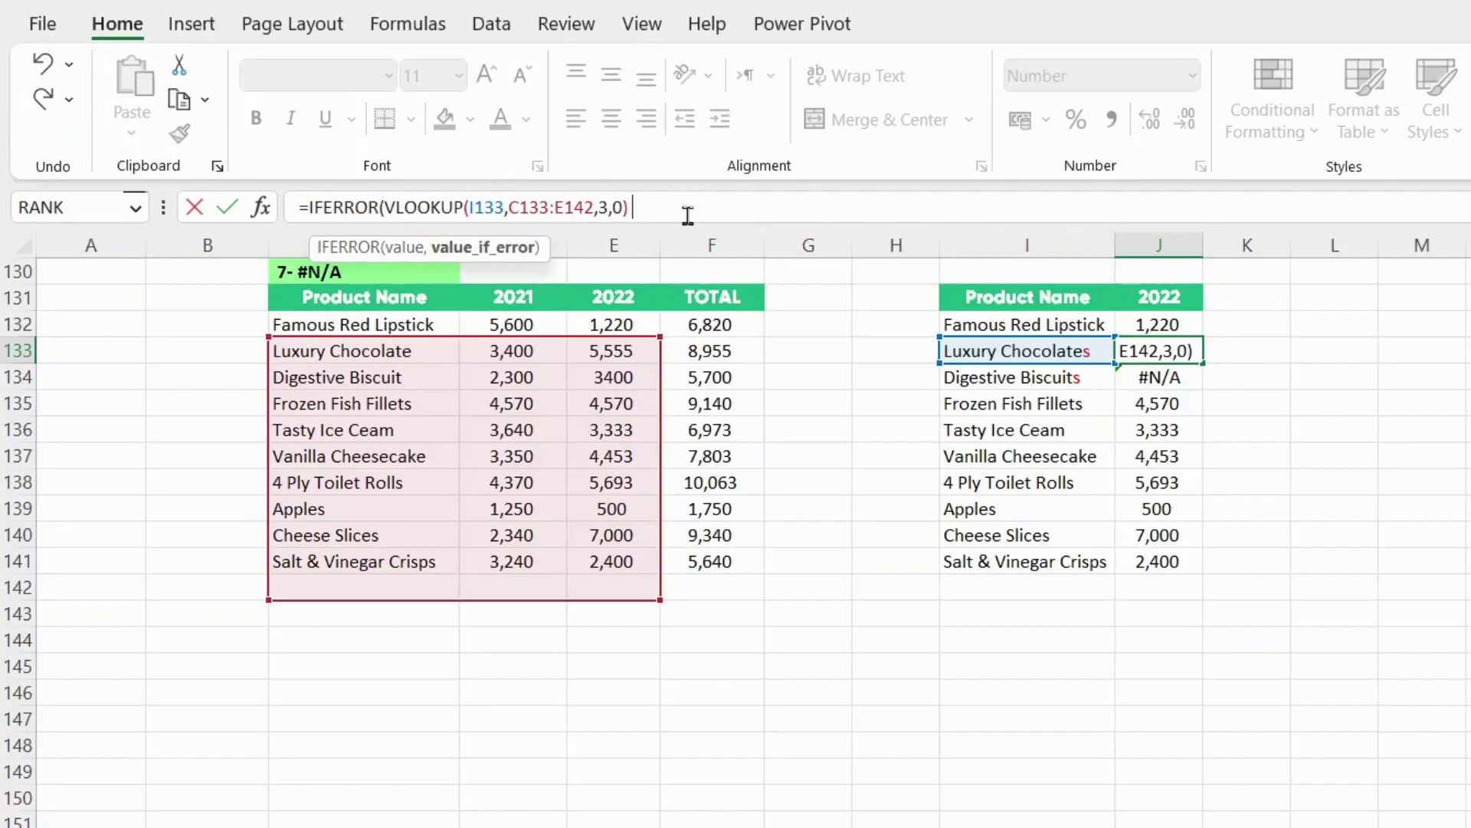
text("NOT FOUND"))
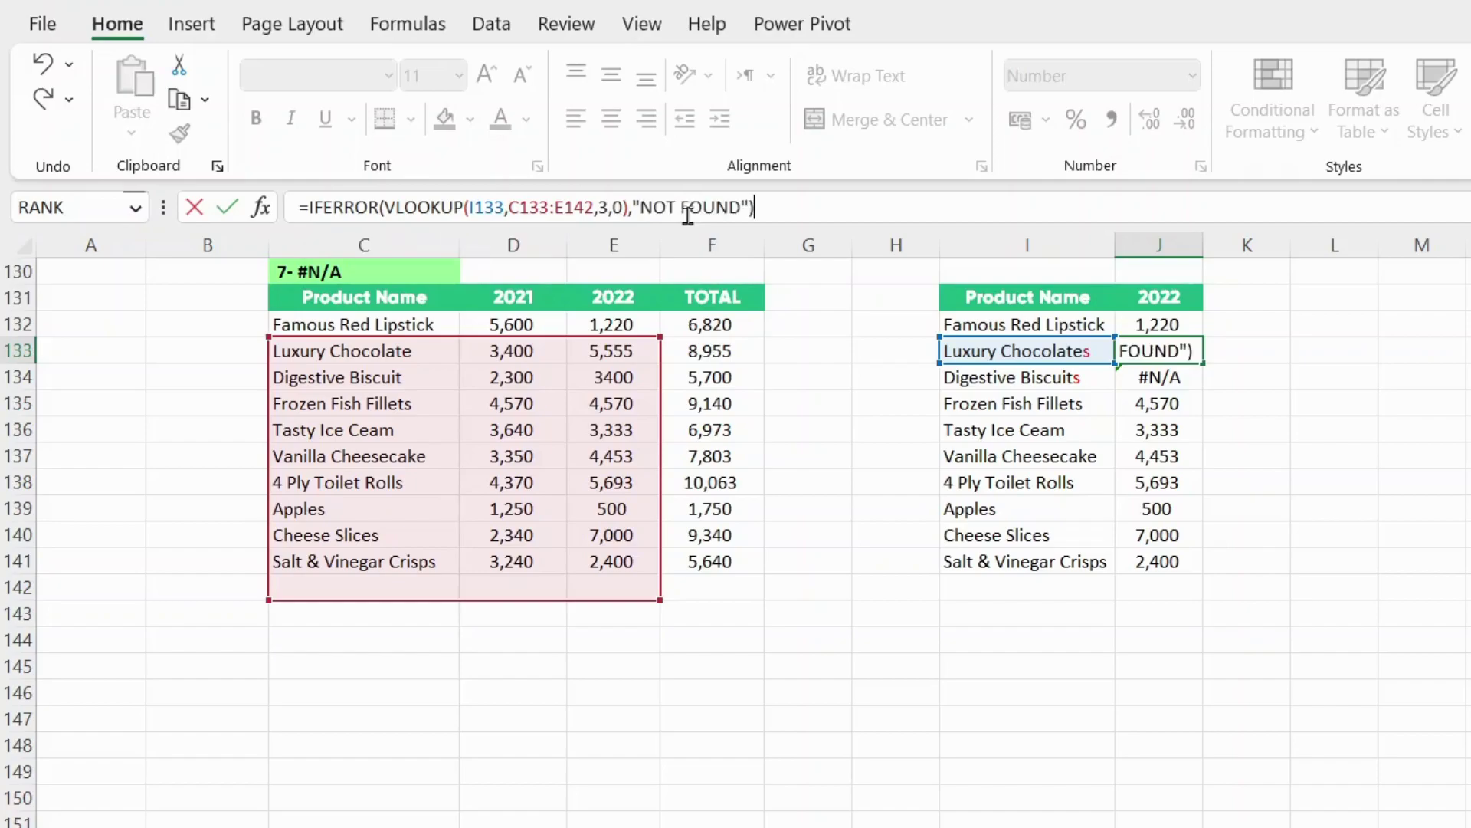
key(Return)
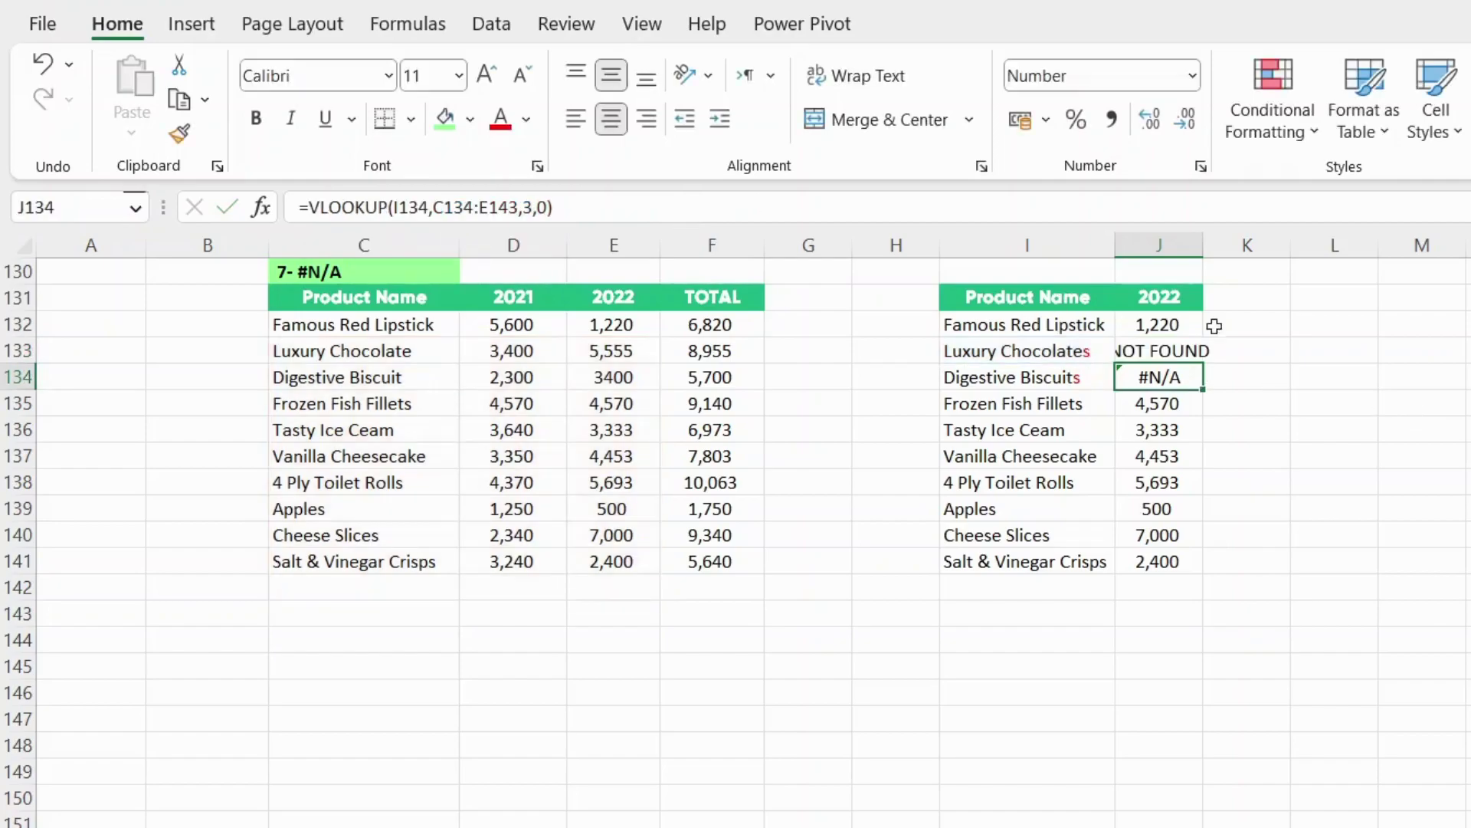
AutoFit column J and fill the IFERROR lookup down to J137.
double_click(1203, 245)
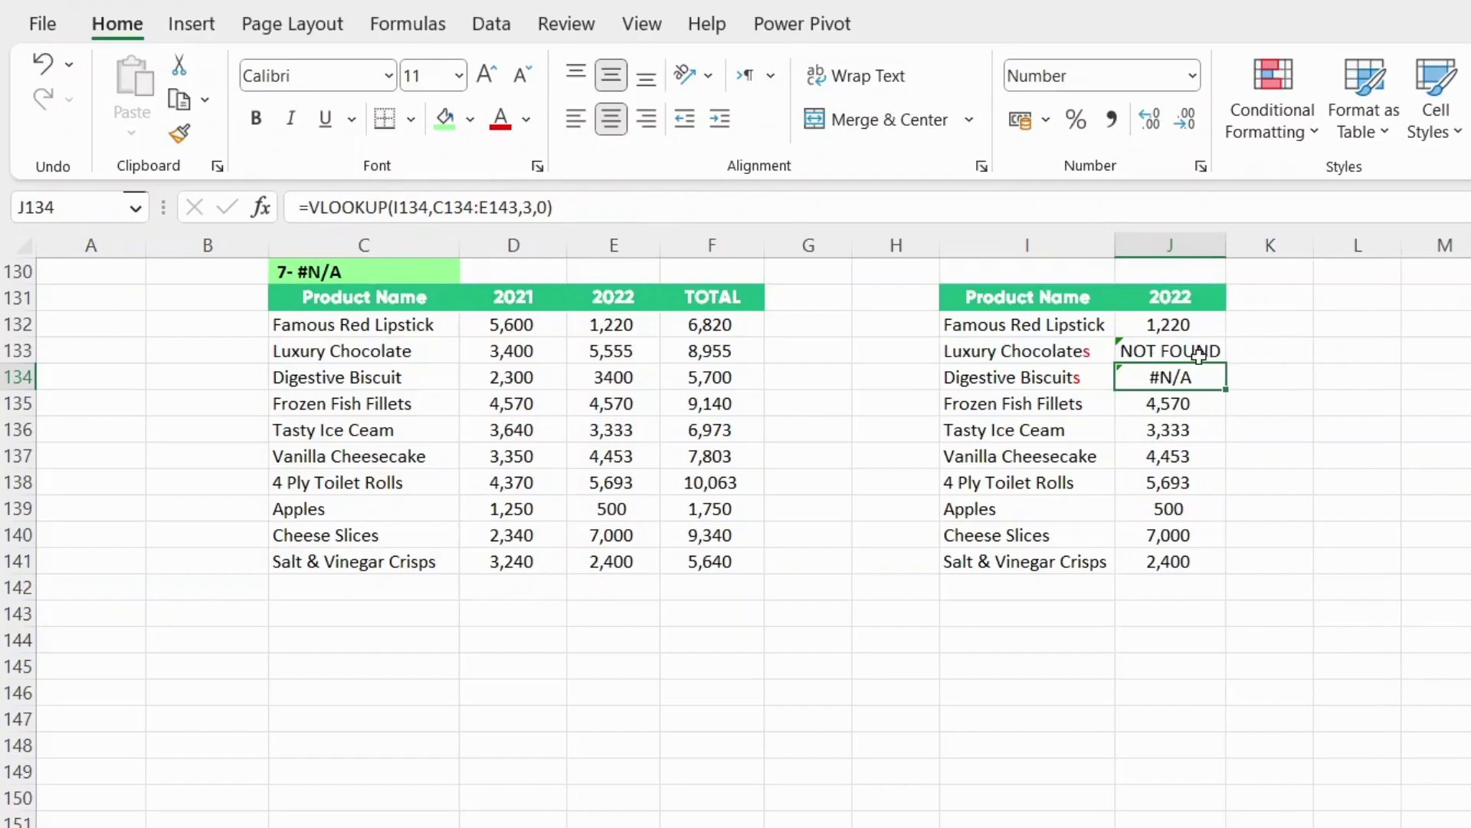
click(1222, 356)
mouse_move(1230, 364)
mouse_down()
mouse_move(1226, 483)
mouse_move(1202, 421)
mouse_move(1257, 403)
mouse_up()
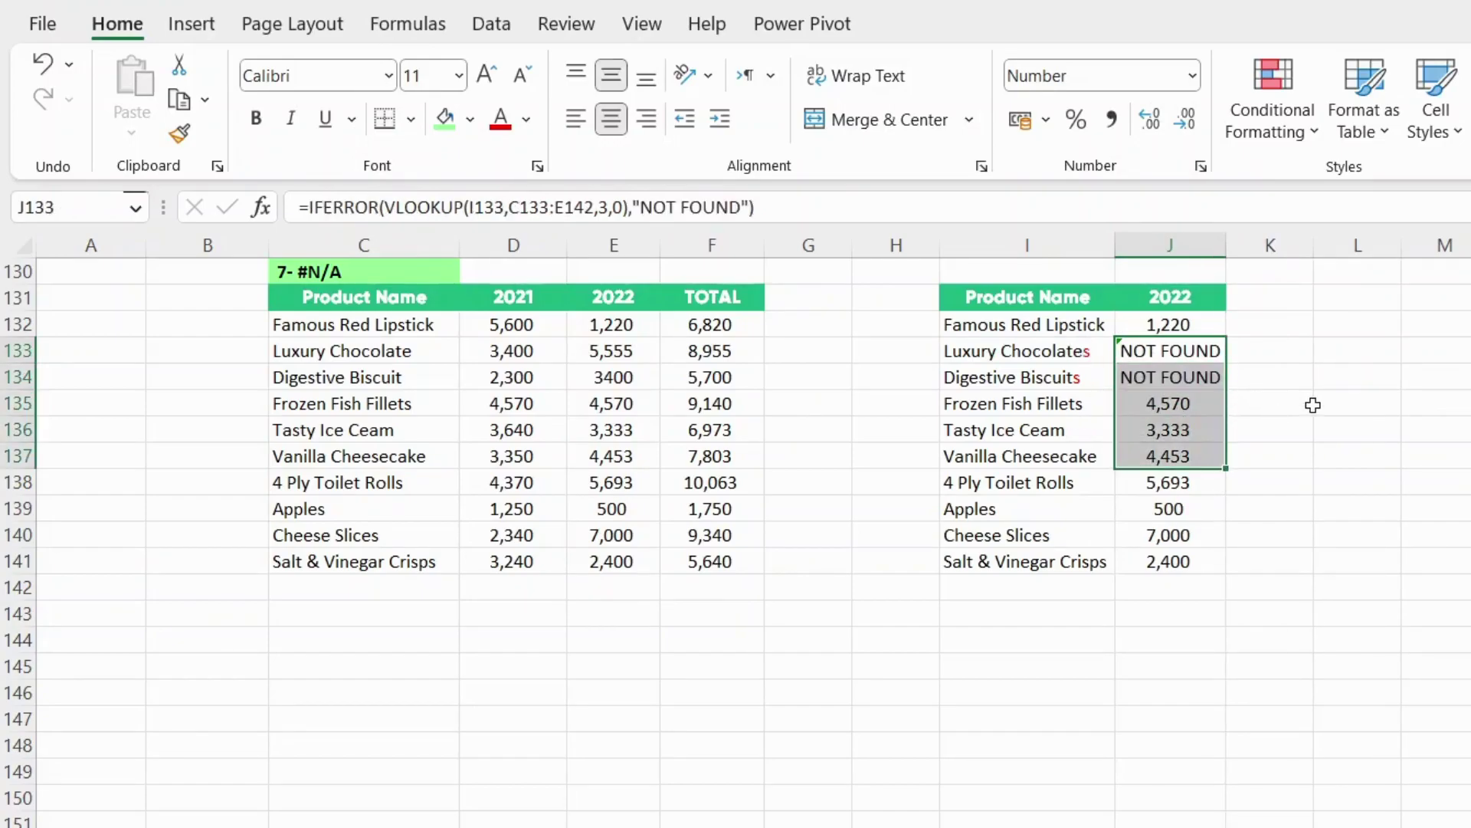
click(1280, 384)
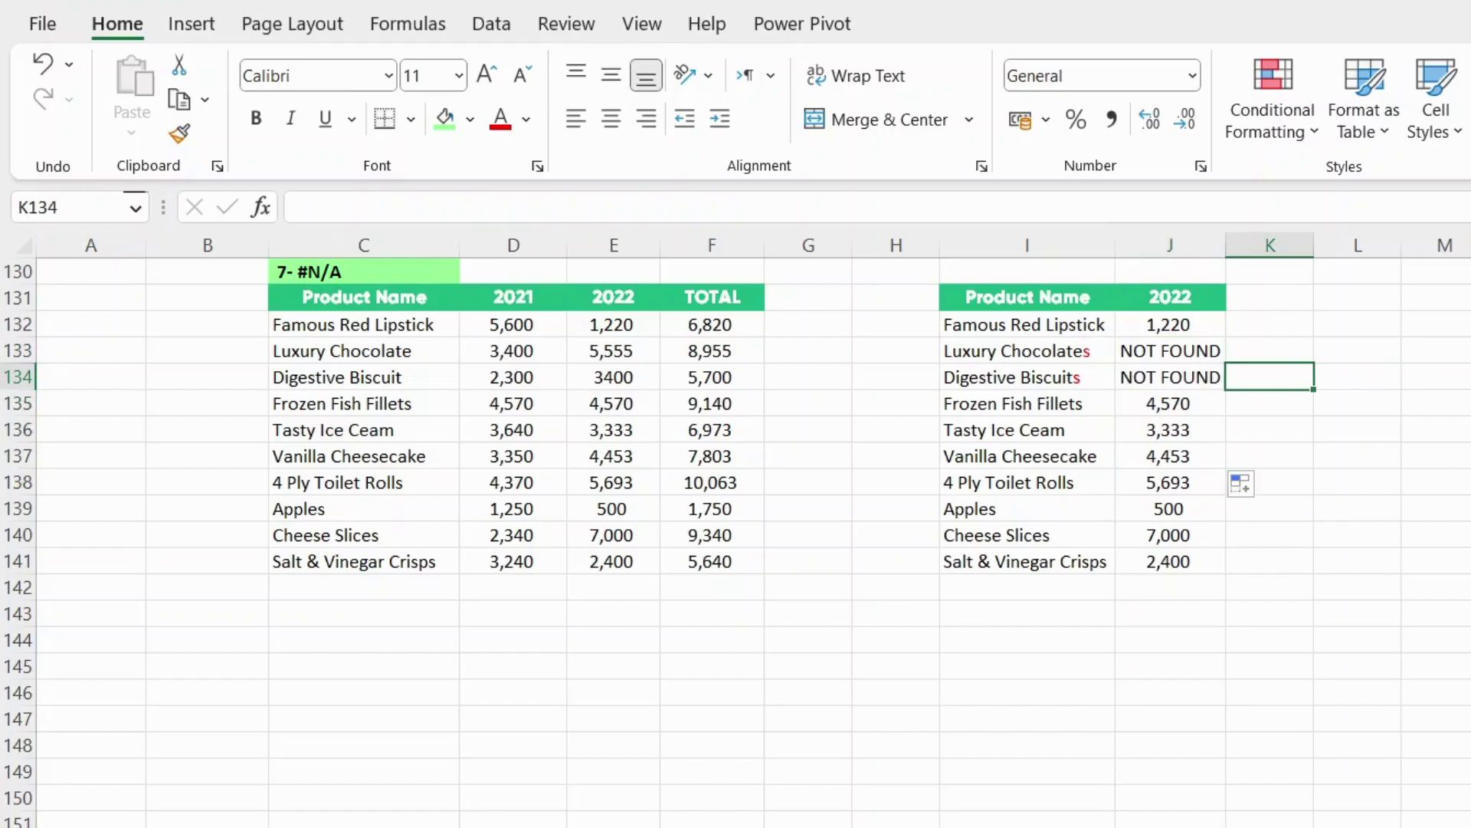